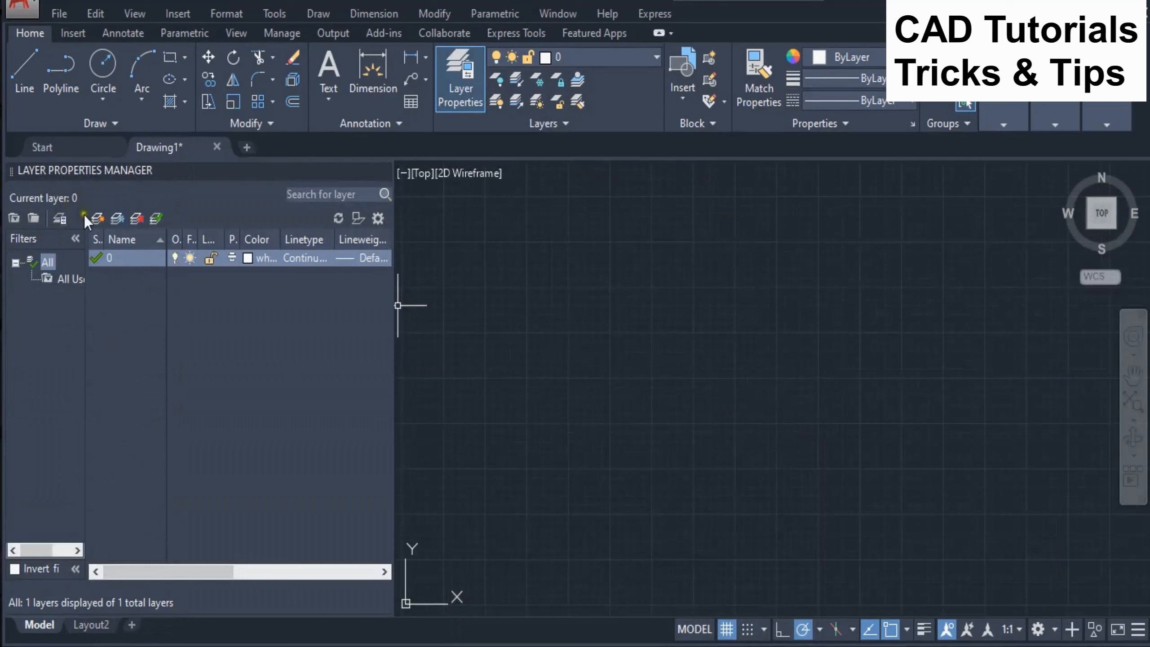
- Create a new layer named Rectangle and set its color to red
left_click(99, 218)
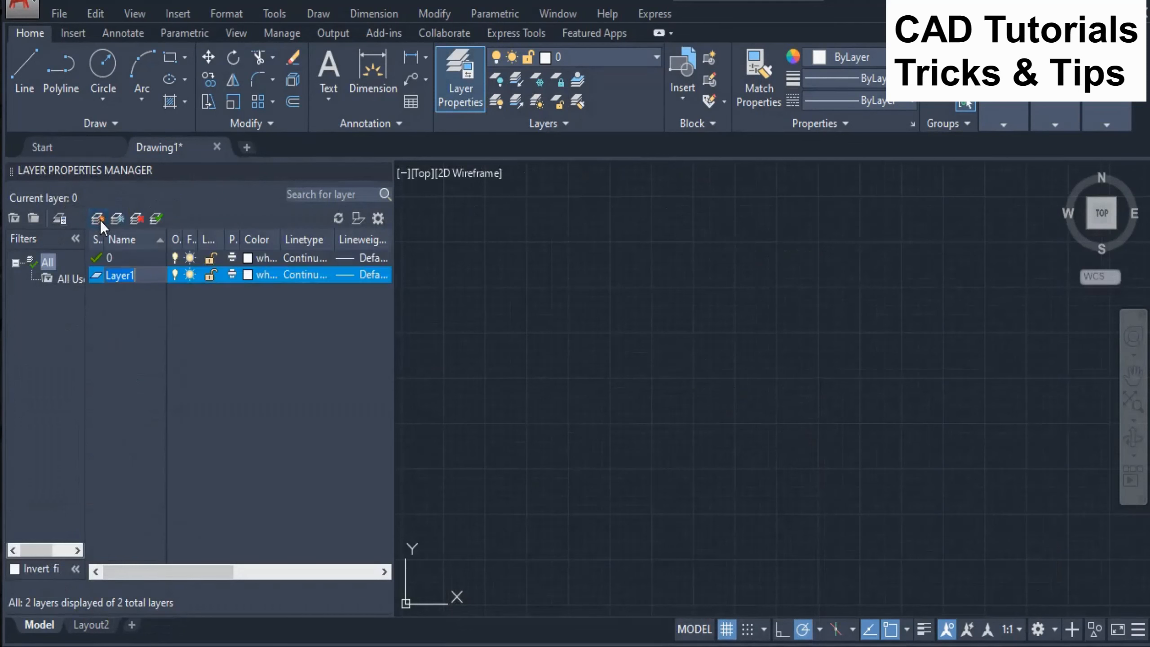
key("BackSpace")
type("Rectangle")
left_click(273, 275)
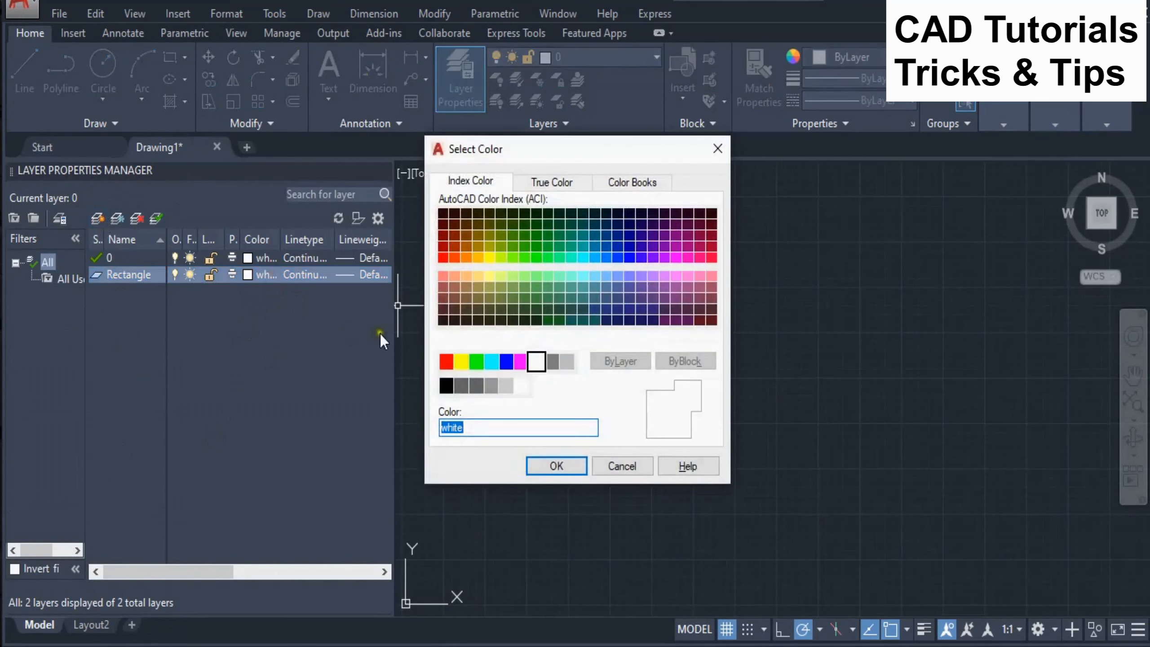
left_click(447, 361)
left_click(539, 467)
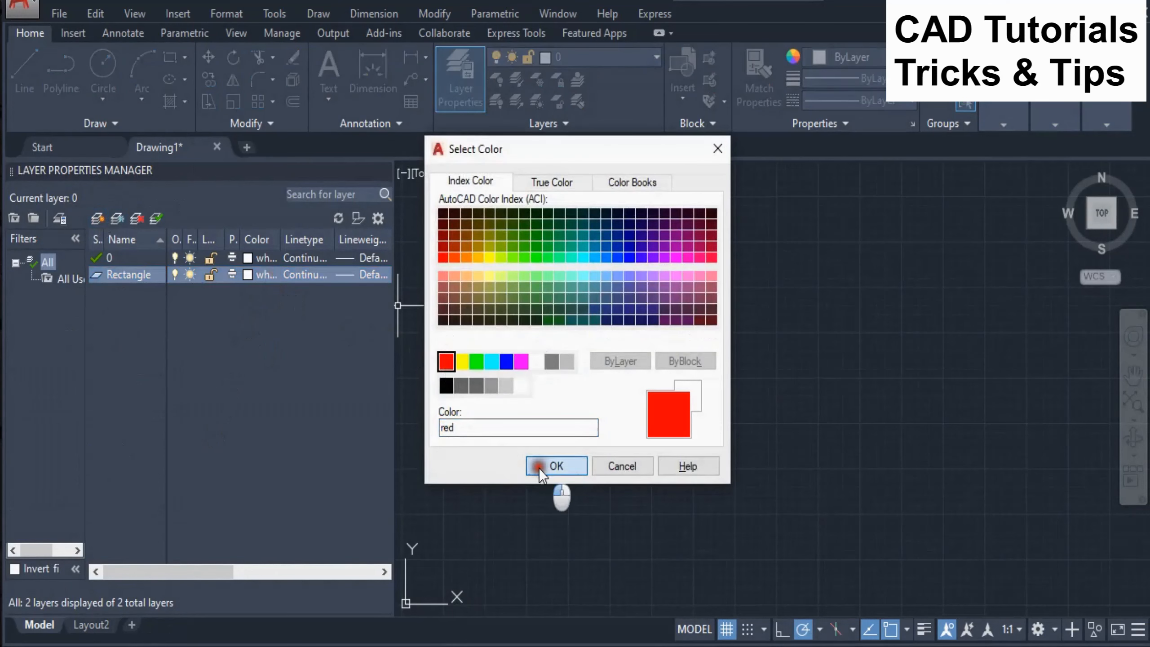
- Create a new layer named Circle and set its color to yellow
left_click(97, 219)
key("BackSpace")
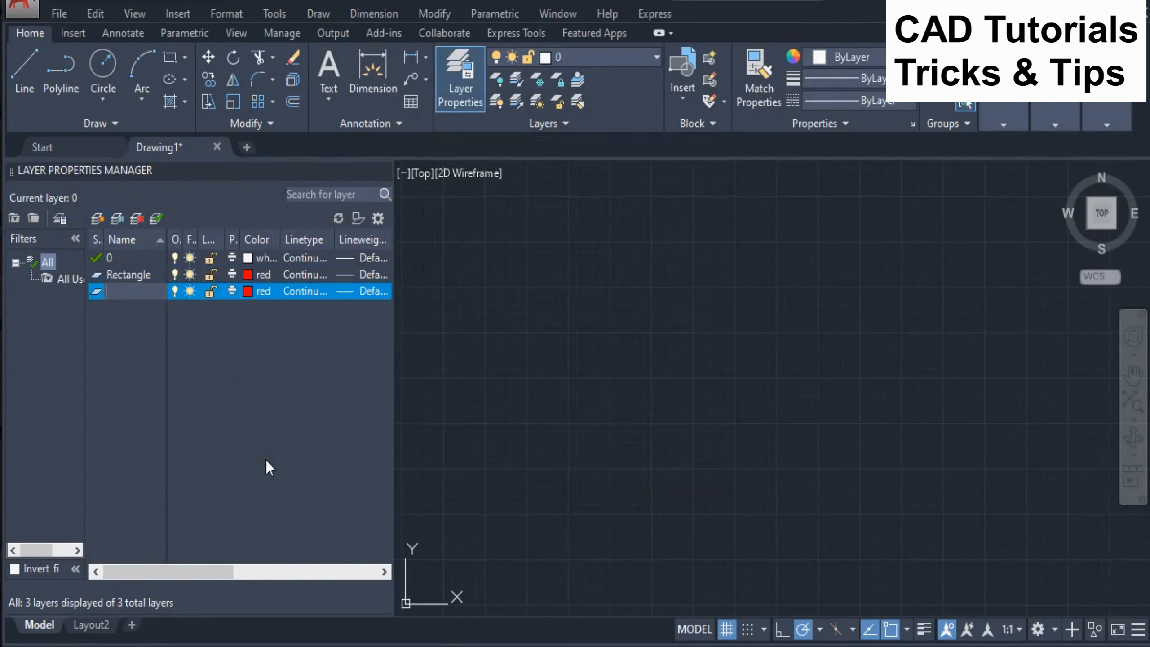
type("Circle")
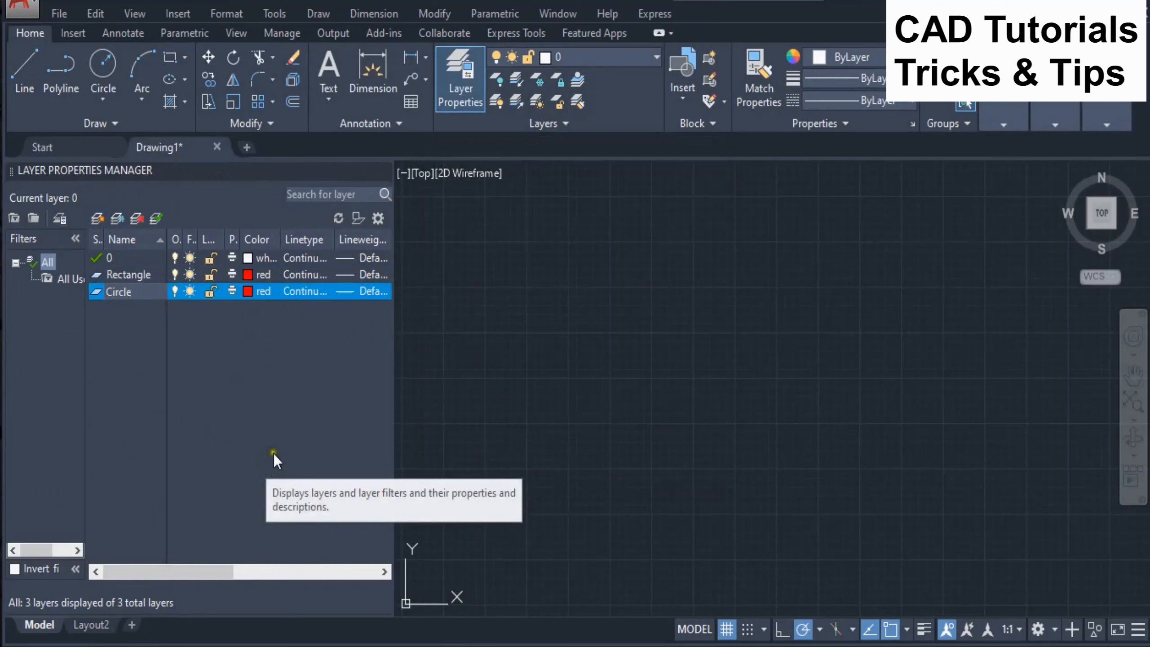
key("Return")
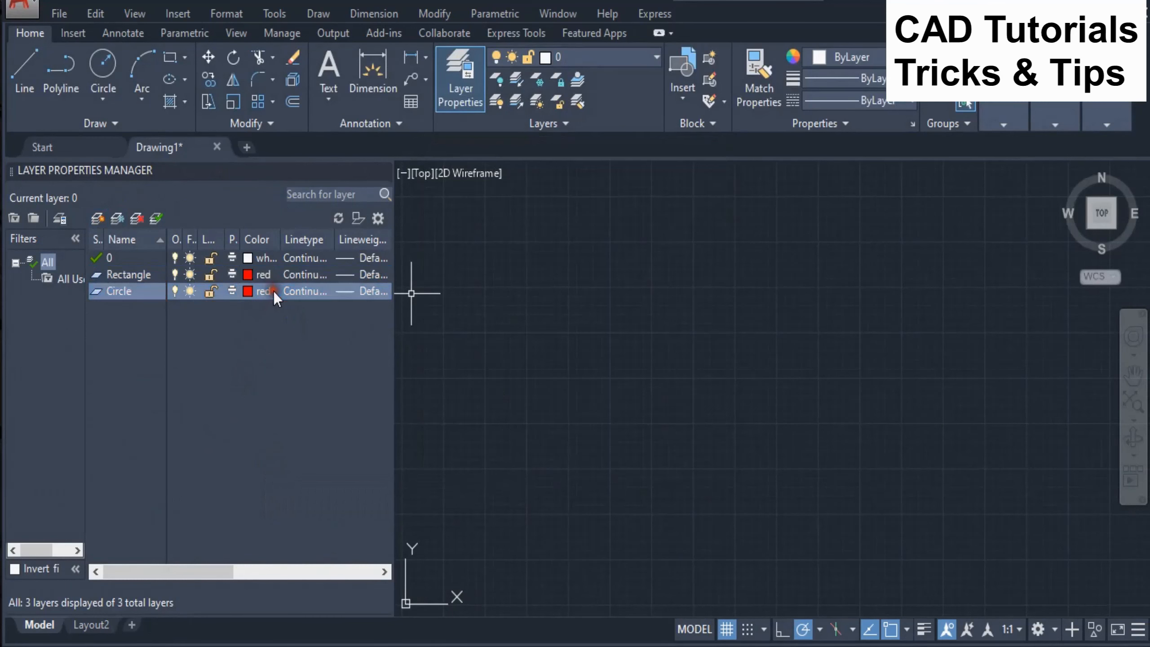
left_click(273, 291)
left_click(467, 366)
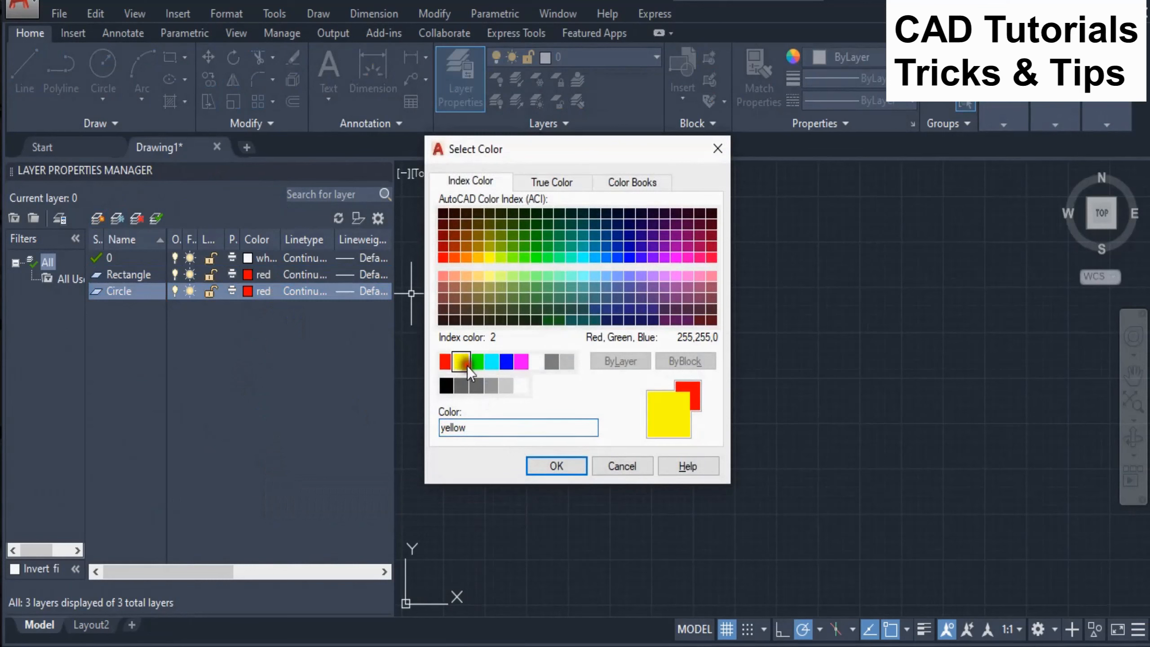
left_click(559, 467)
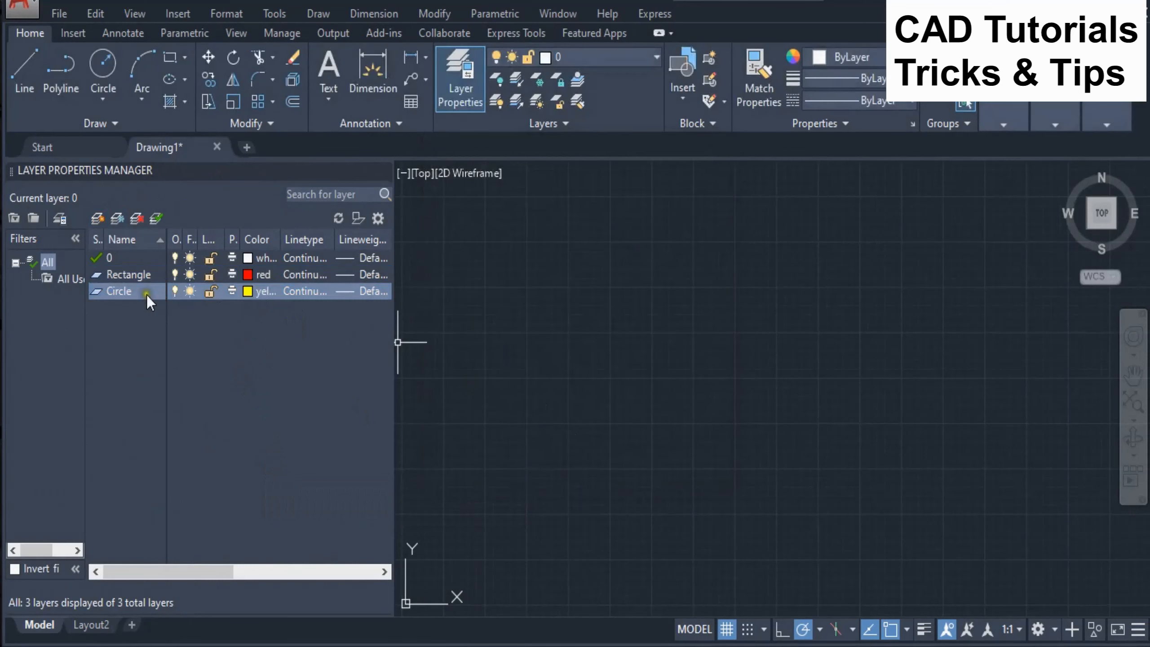
- Create a new layer named Triangle and set its color to magenta
left_click(99, 217)
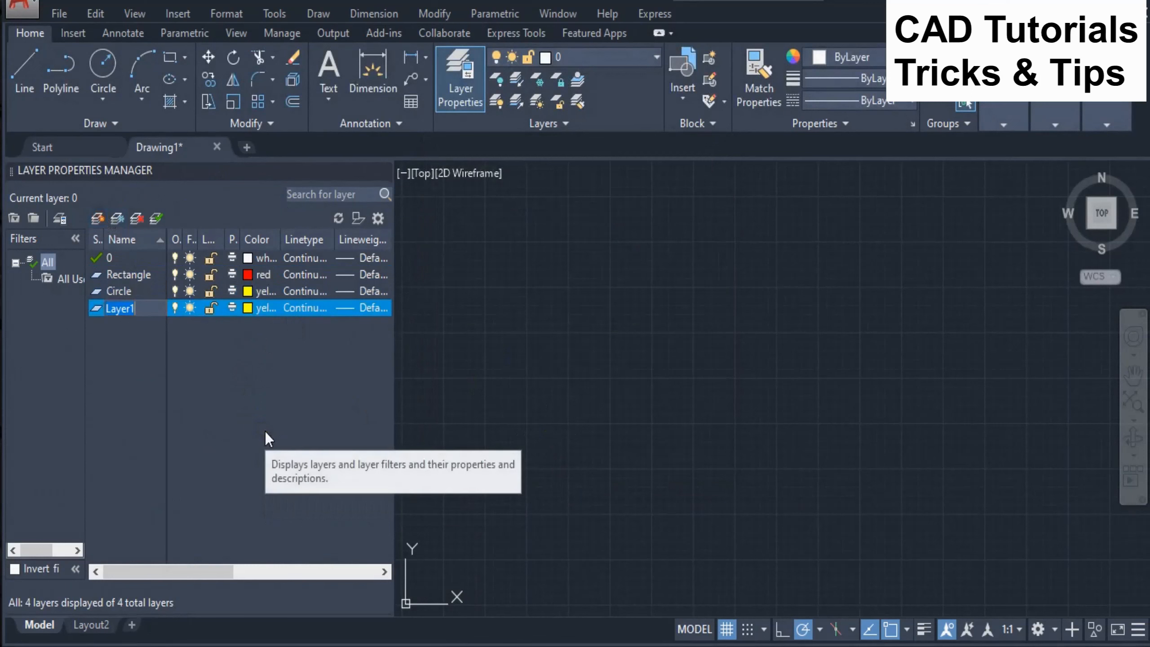
type("Triangle")
left_click(234, 381)
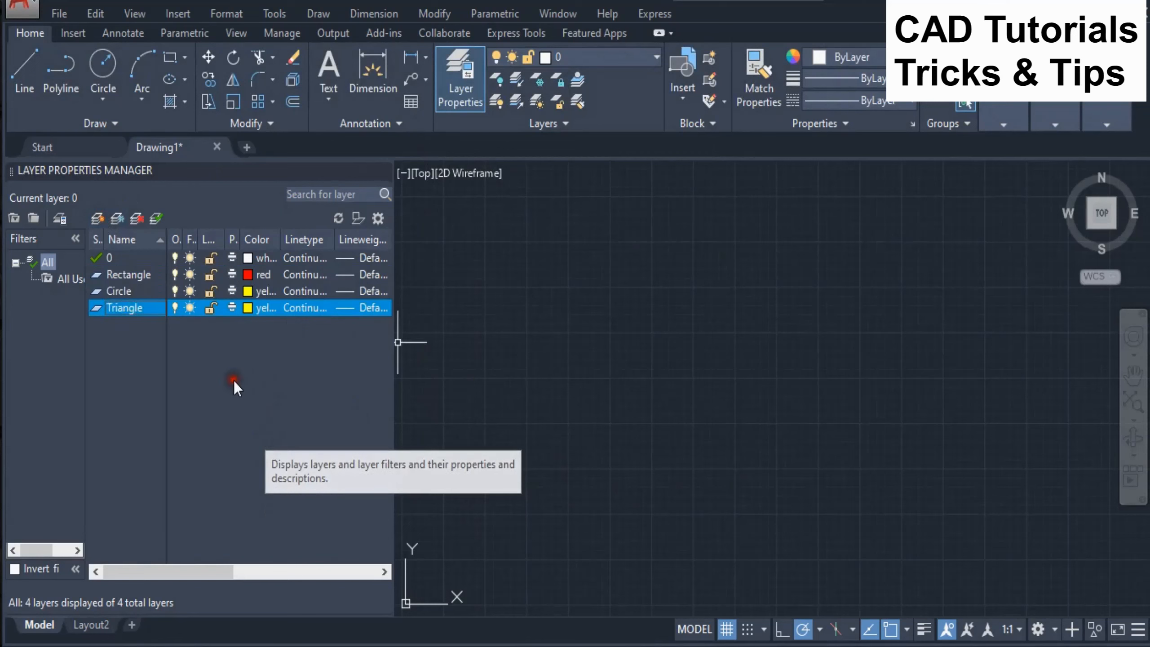
left_click(268, 308)
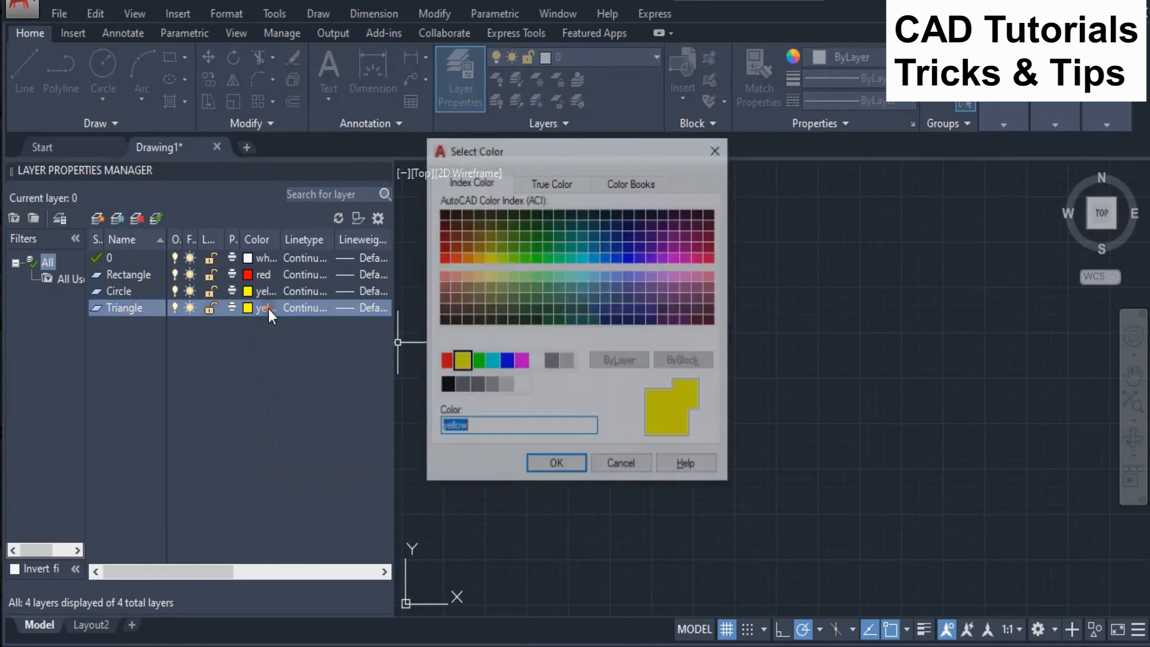
left_click(520, 361)
left_click(553, 466)
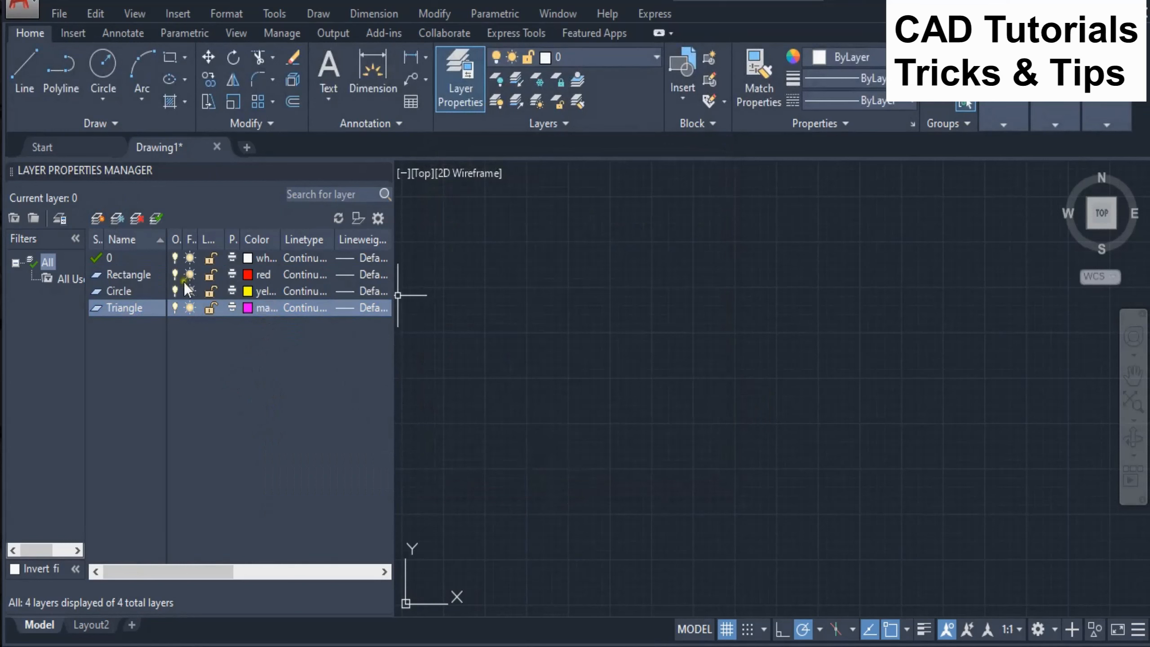
- Make the Rectangle layer current and draw a wide rectangle in the upper middle of the drawing area
left_click(99, 277)
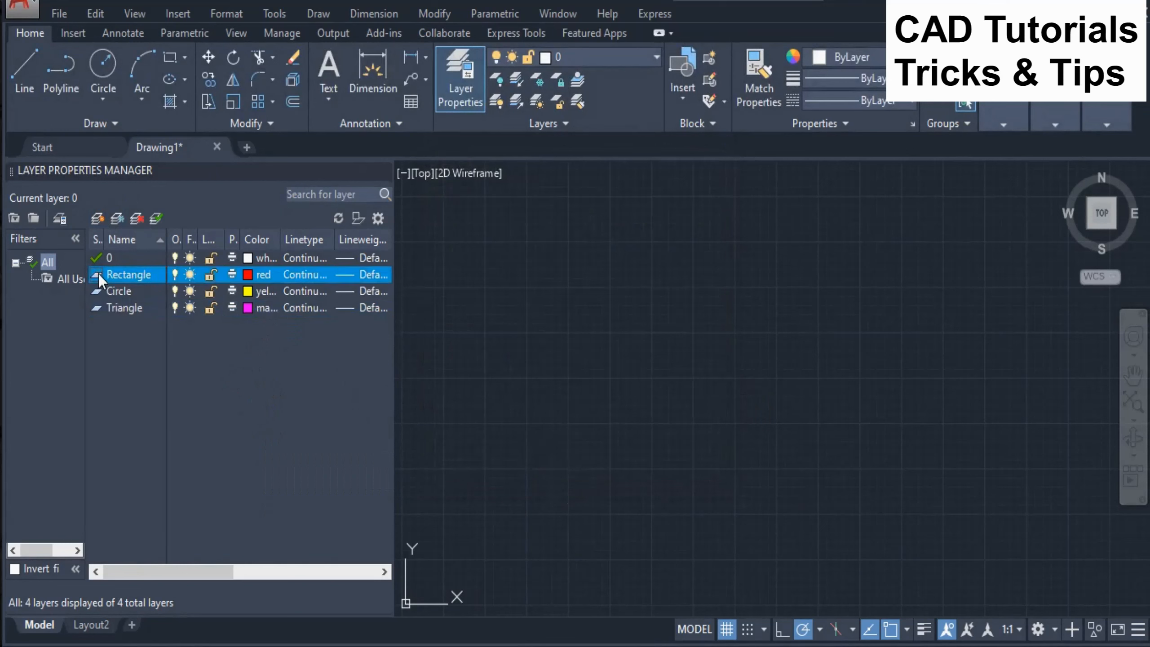
double_click(99, 273)
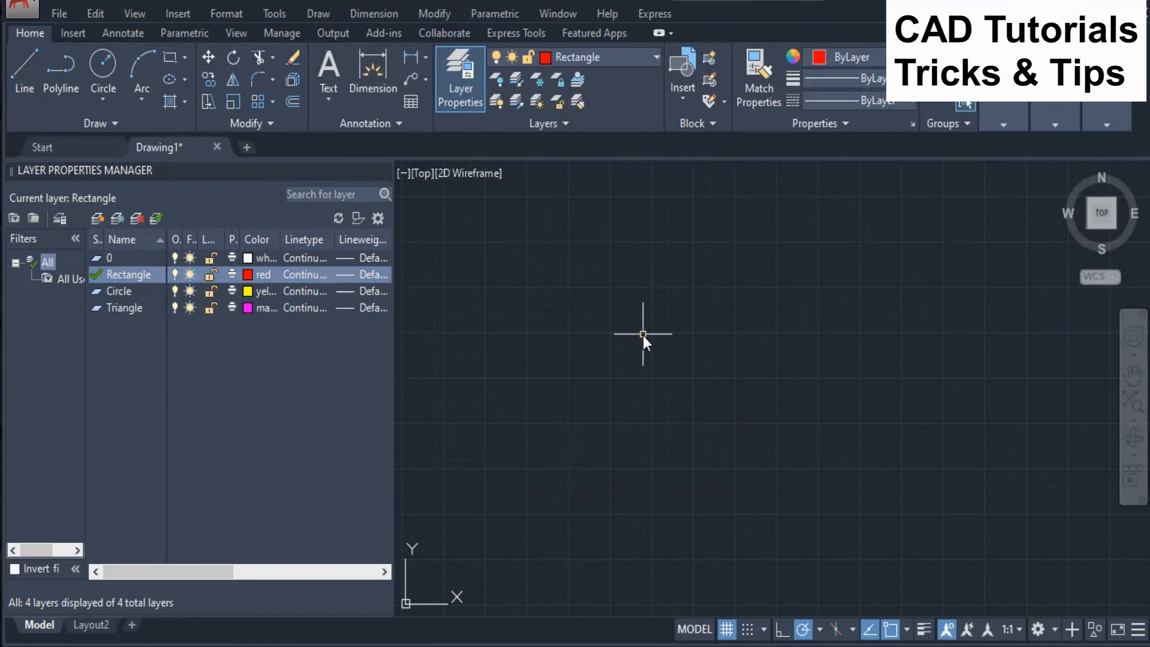
type("RECt")
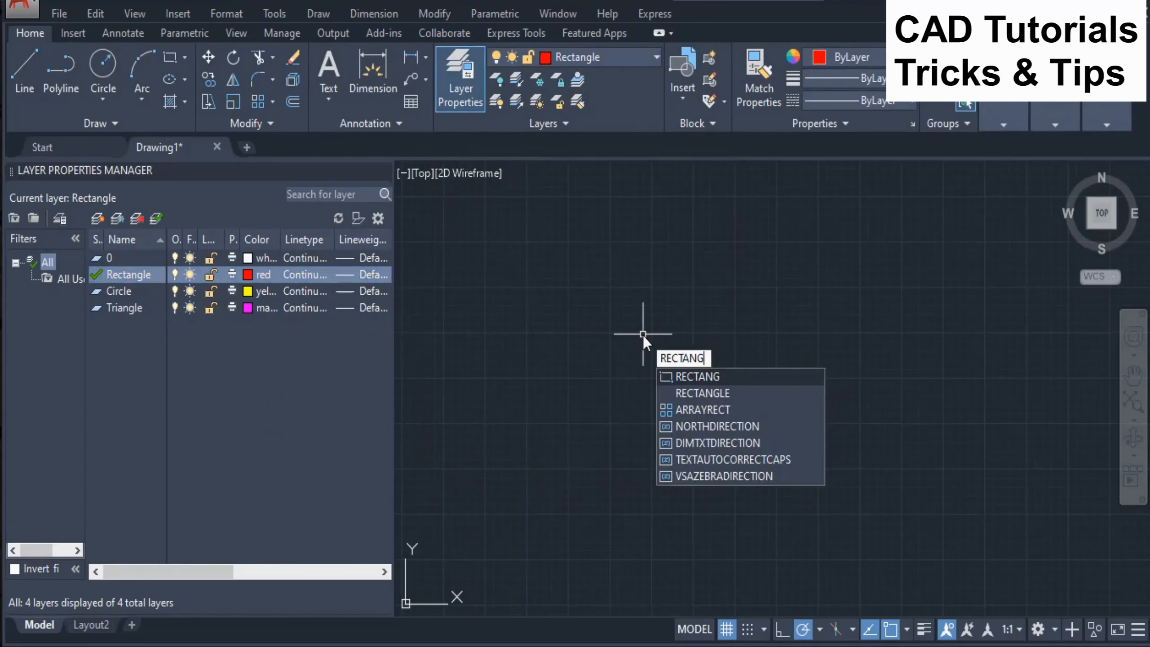
key("Return")
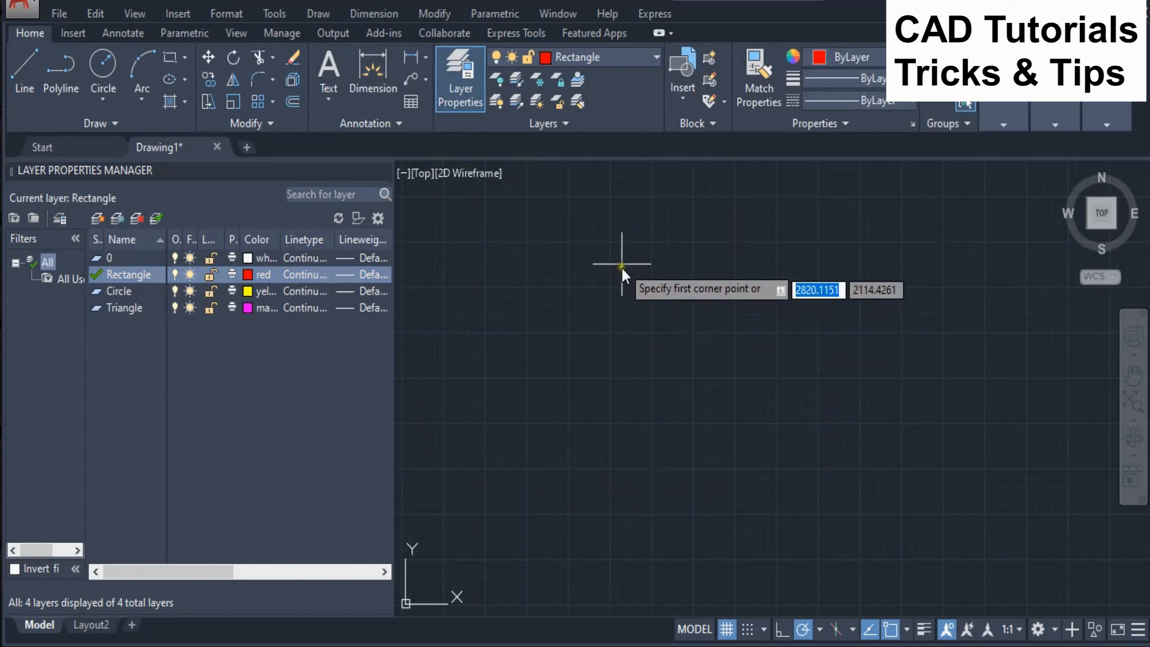
left_click(636, 208)
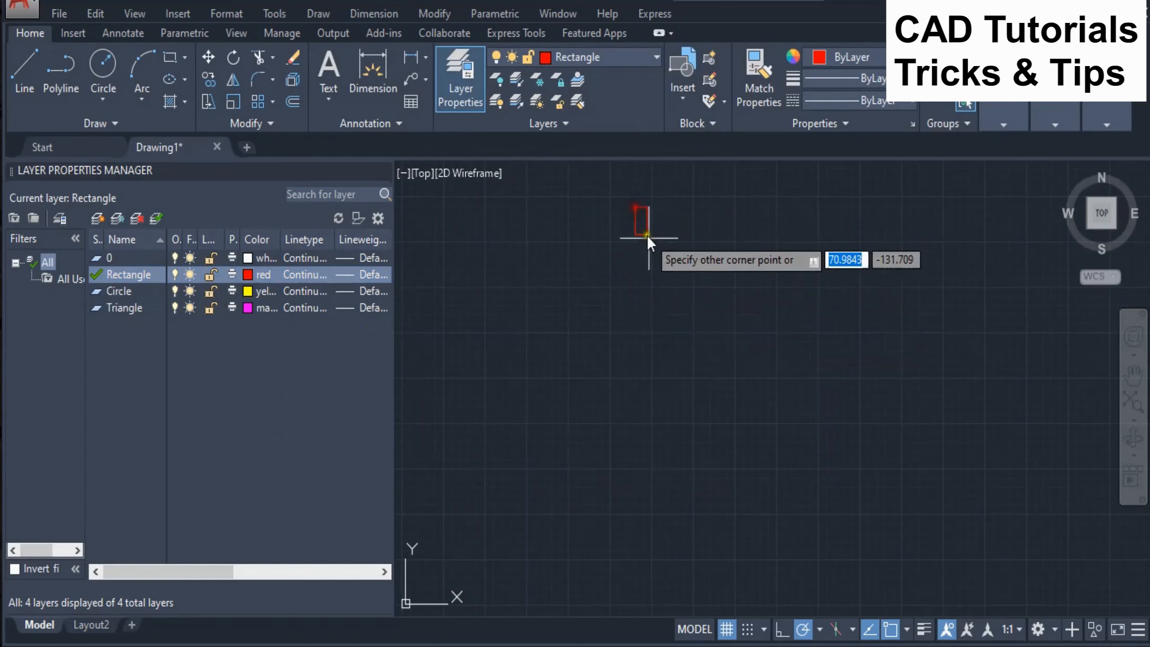
left_click(822, 303)
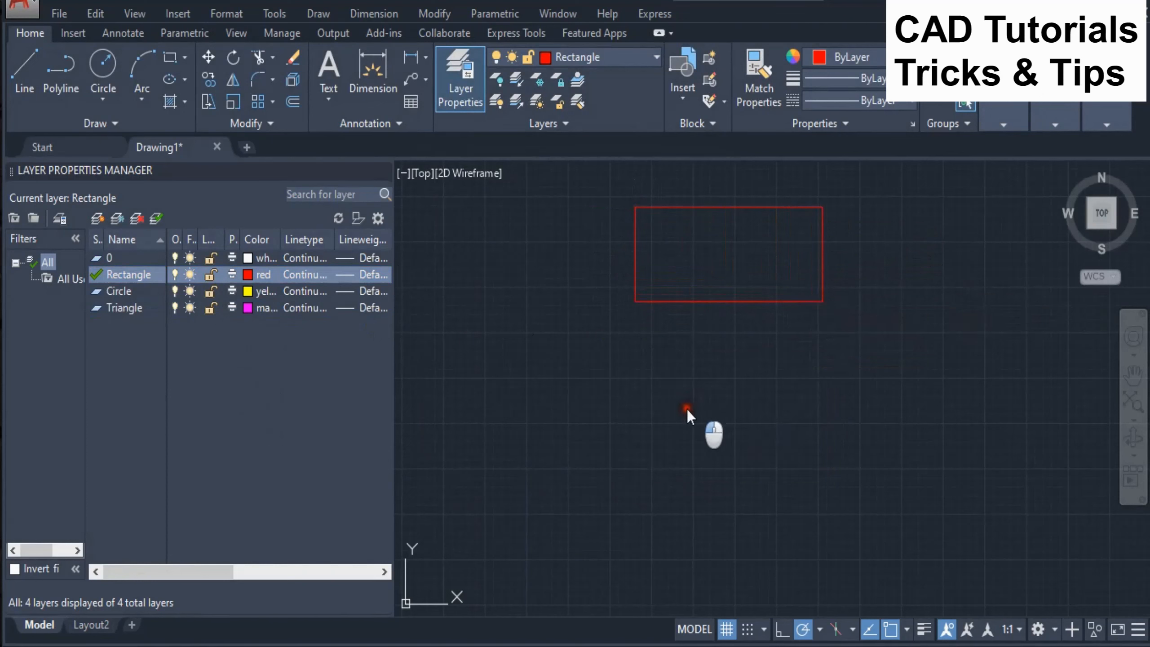
- Make the Circle layer current and draw a circle with a radius of about 390 units below and left of the rectangle
double_click(97, 291)
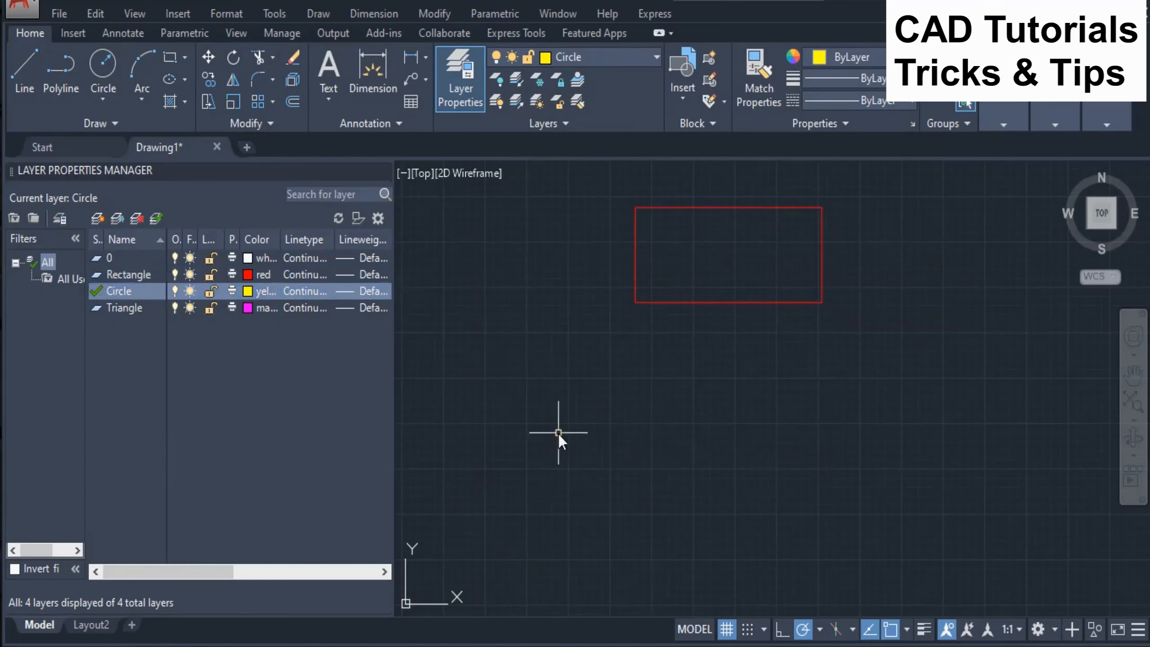
type("circle")
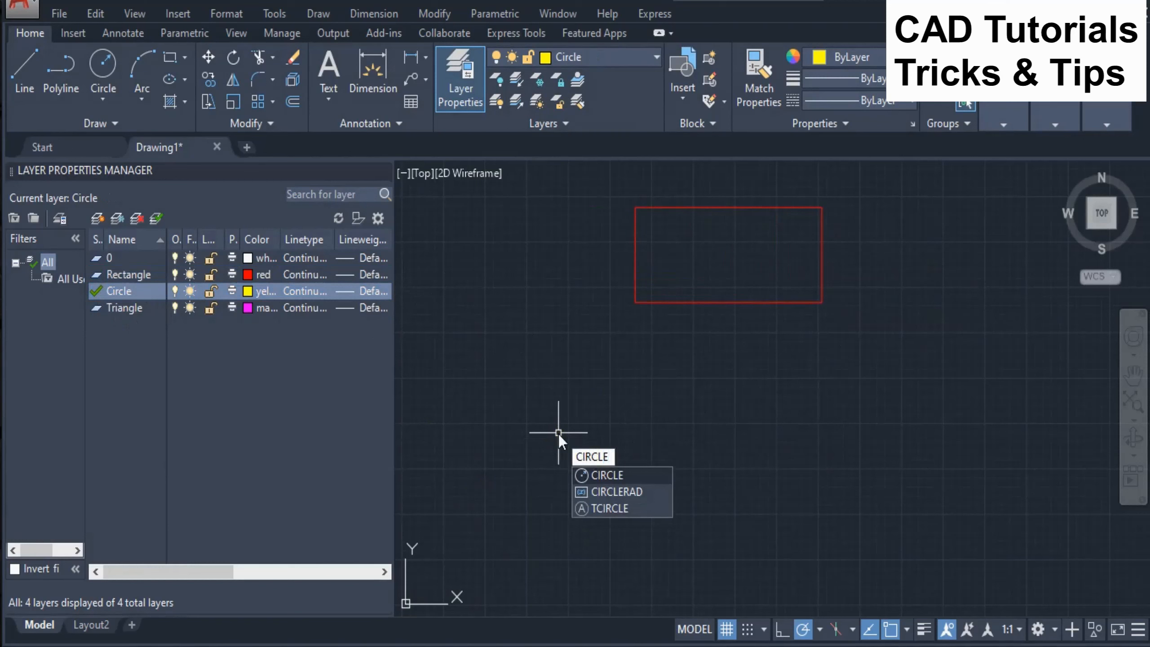
key("Return")
left_click(516, 422)
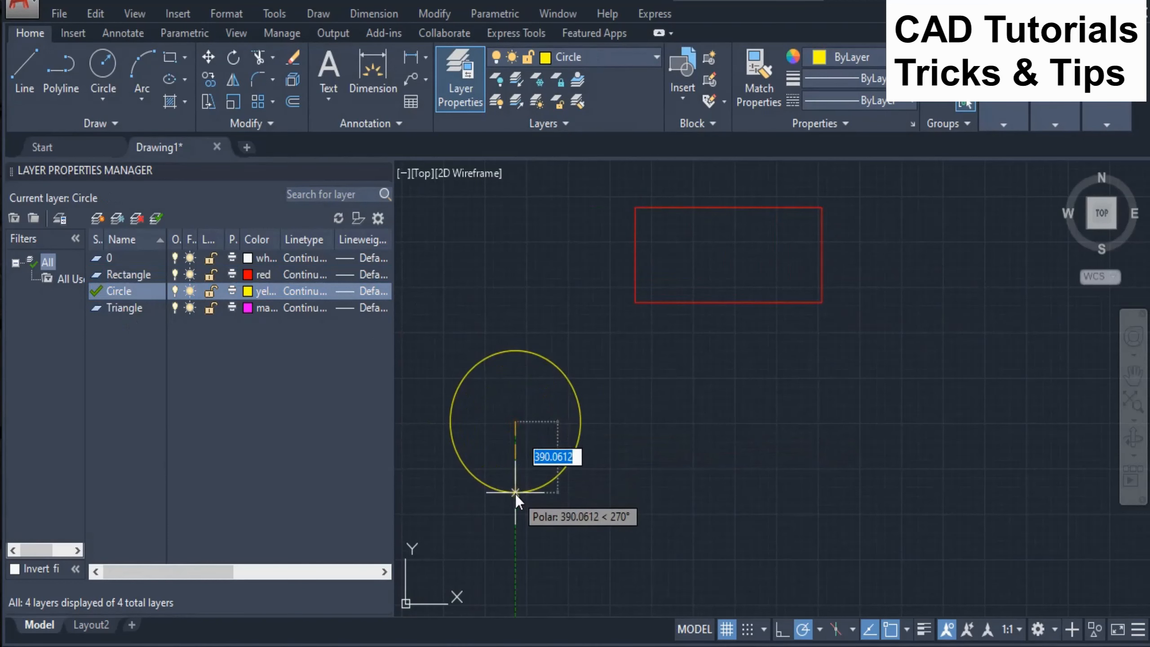
left_click(516, 494)
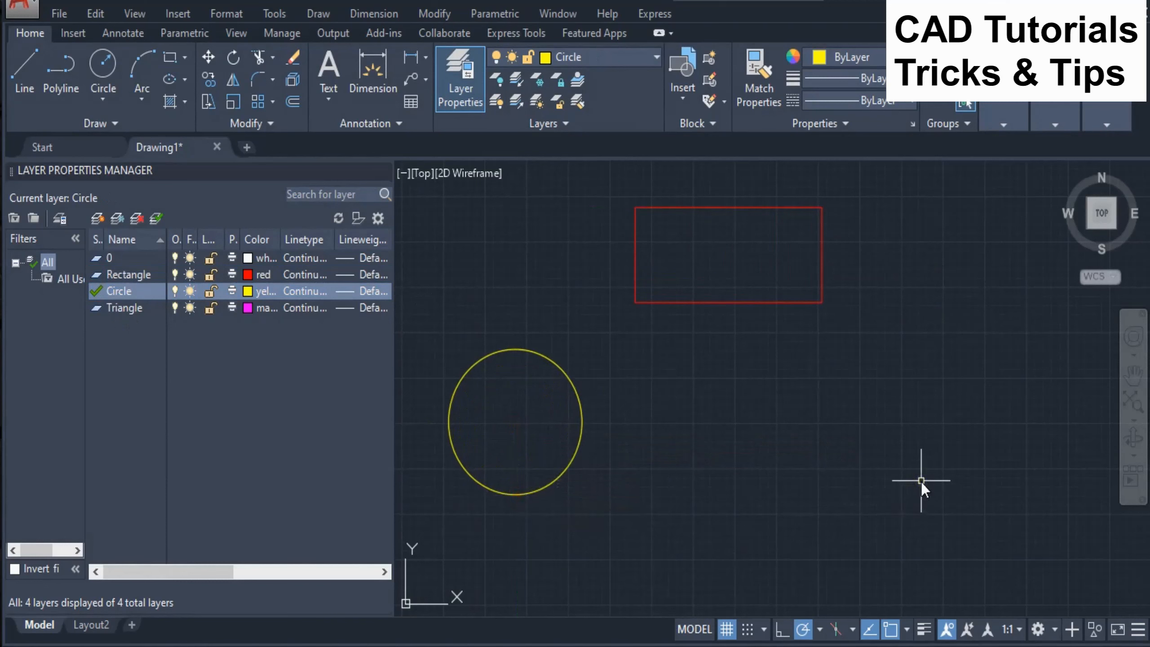
- Make the Triangle layer current and draw a triangle with a horizontal base as a polyline, below and right of the rectangle
double_click(96, 312)
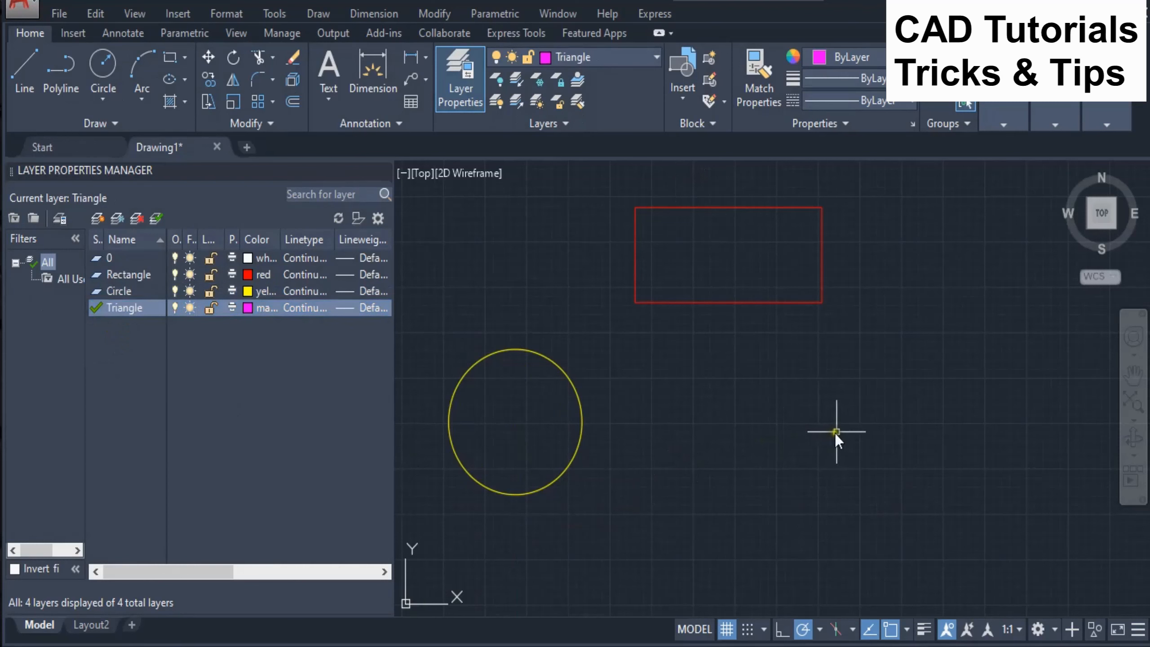
type("p")
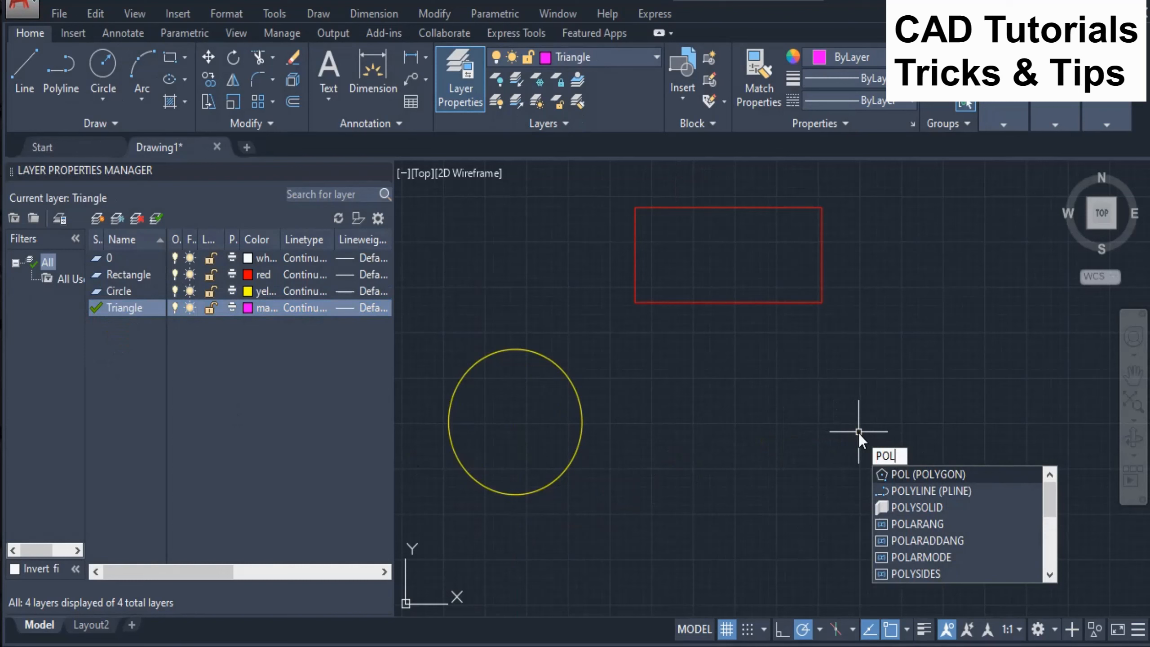
left_click(908, 489)
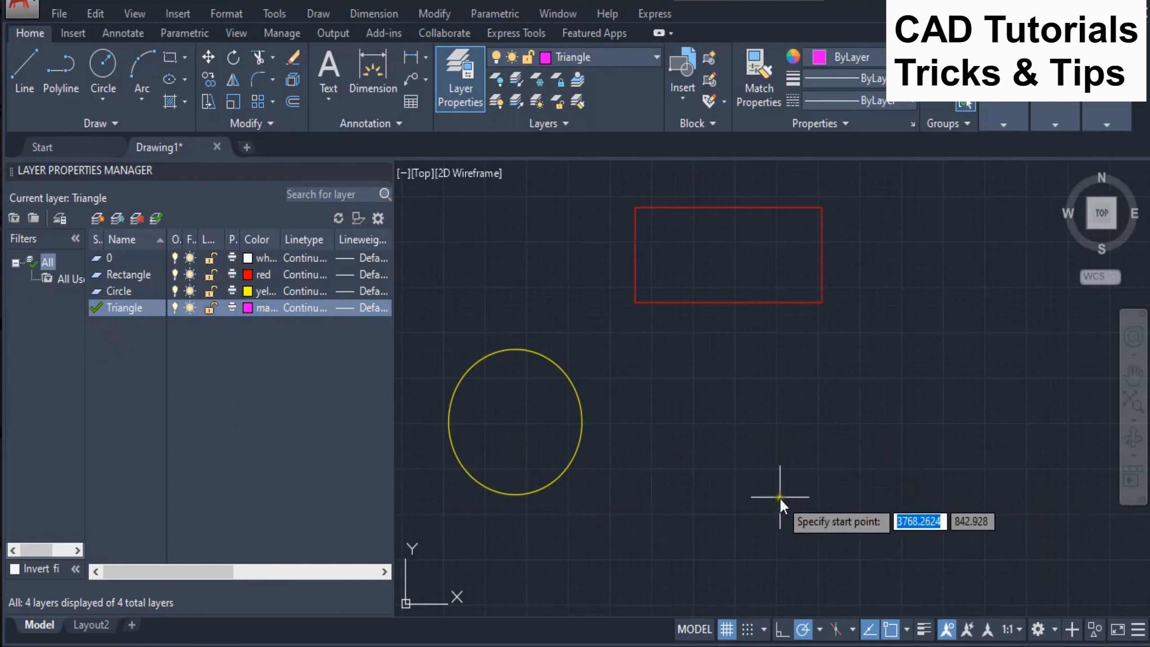
left_click(775, 509)
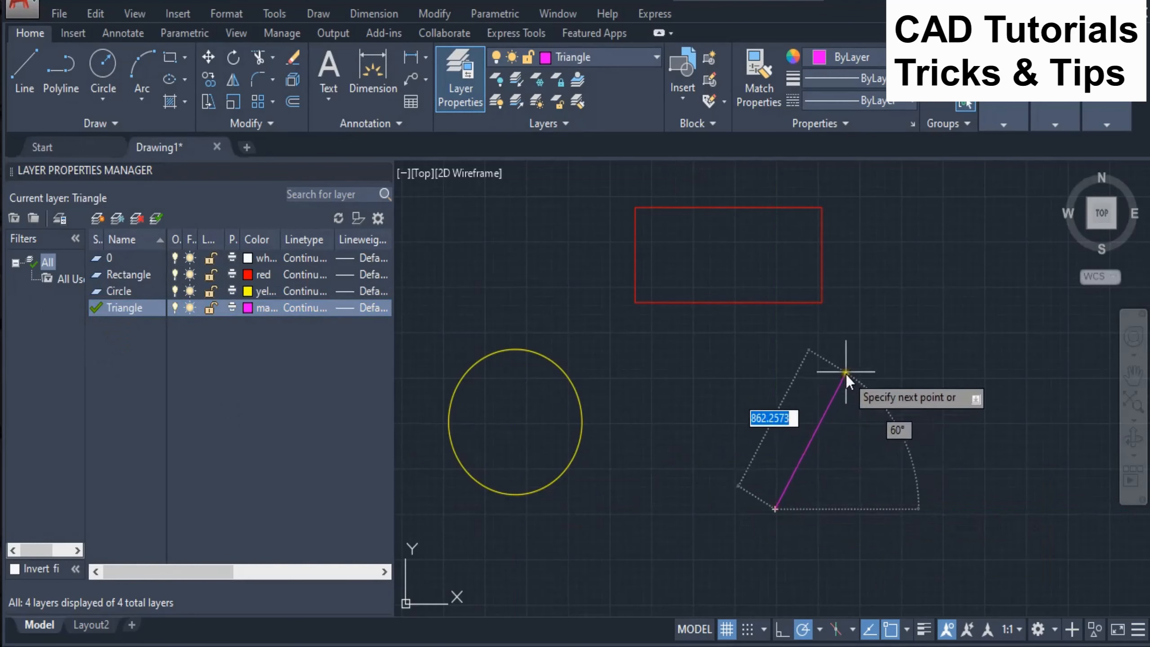
left_click(859, 371)
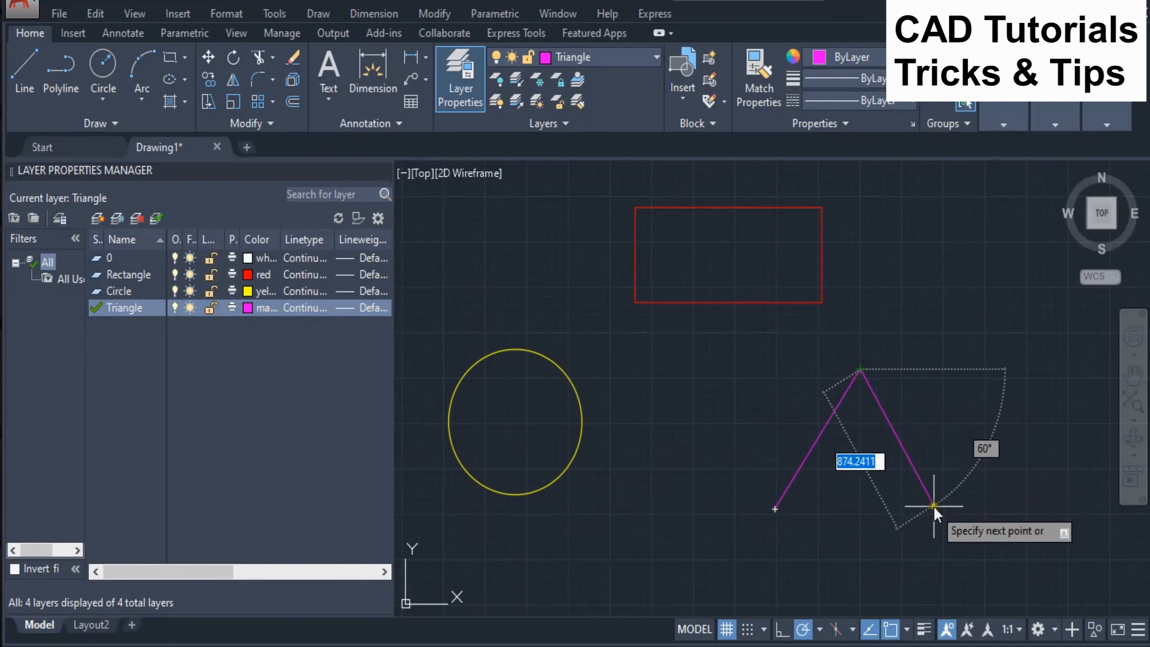
left_click(935, 509)
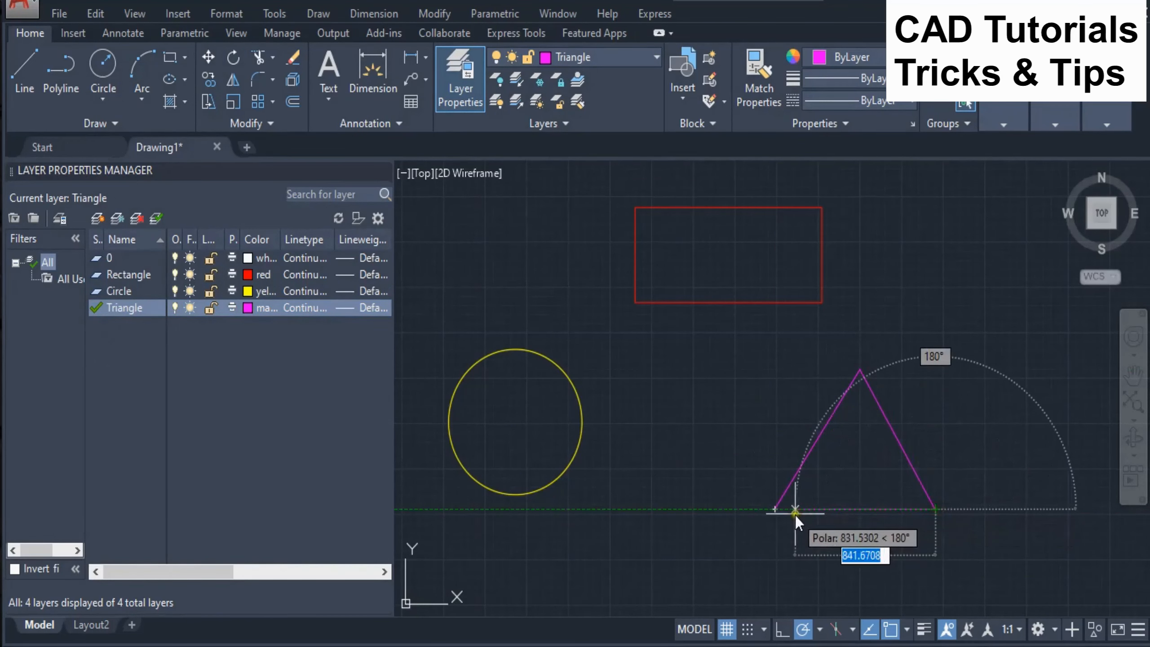
left_click(780, 515)
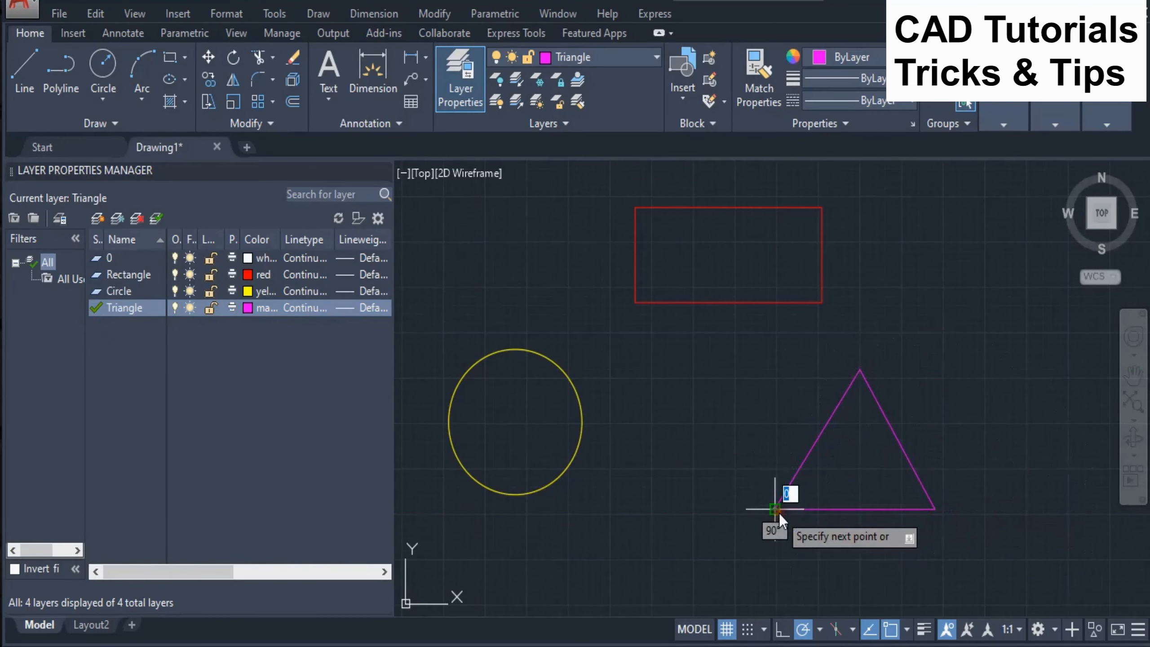
right_click(779, 514)
left_click(841, 202)
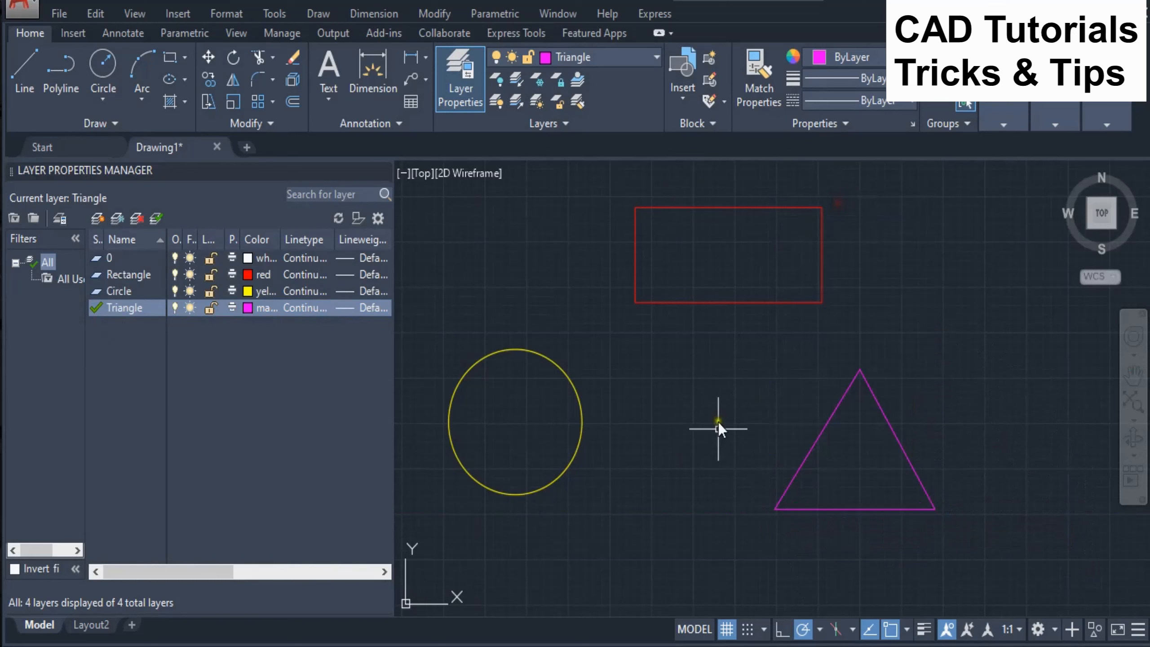
- Make layer 0 the current layer
scroll(729, 416, "down", 2)
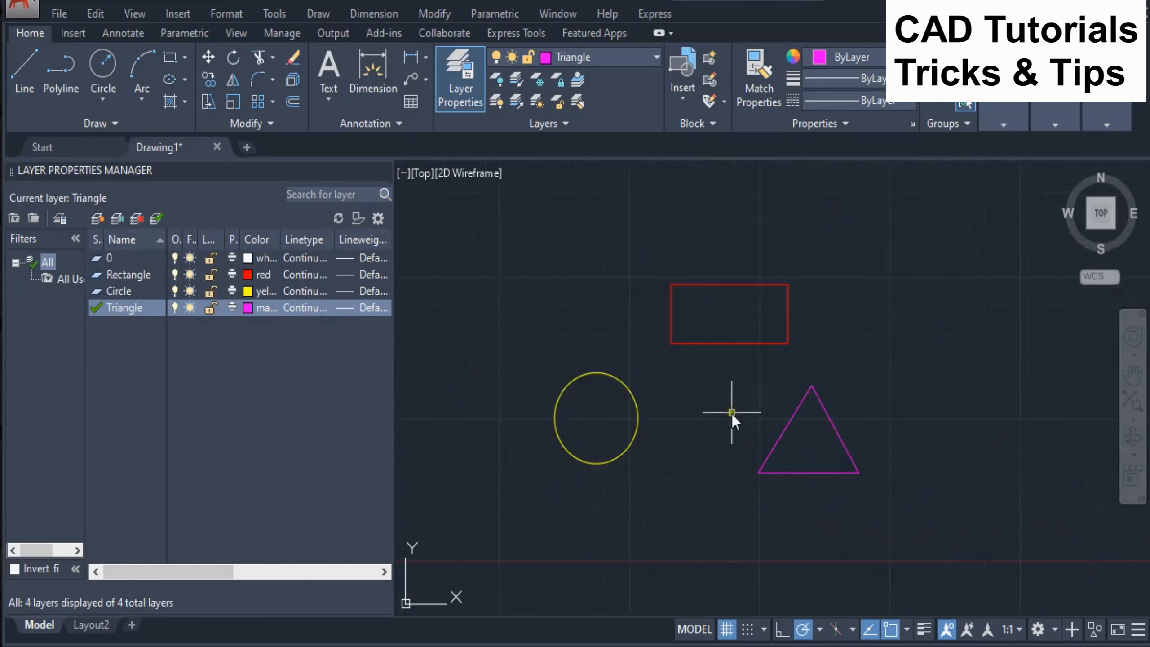
scroll(644, 404, "up", 2)
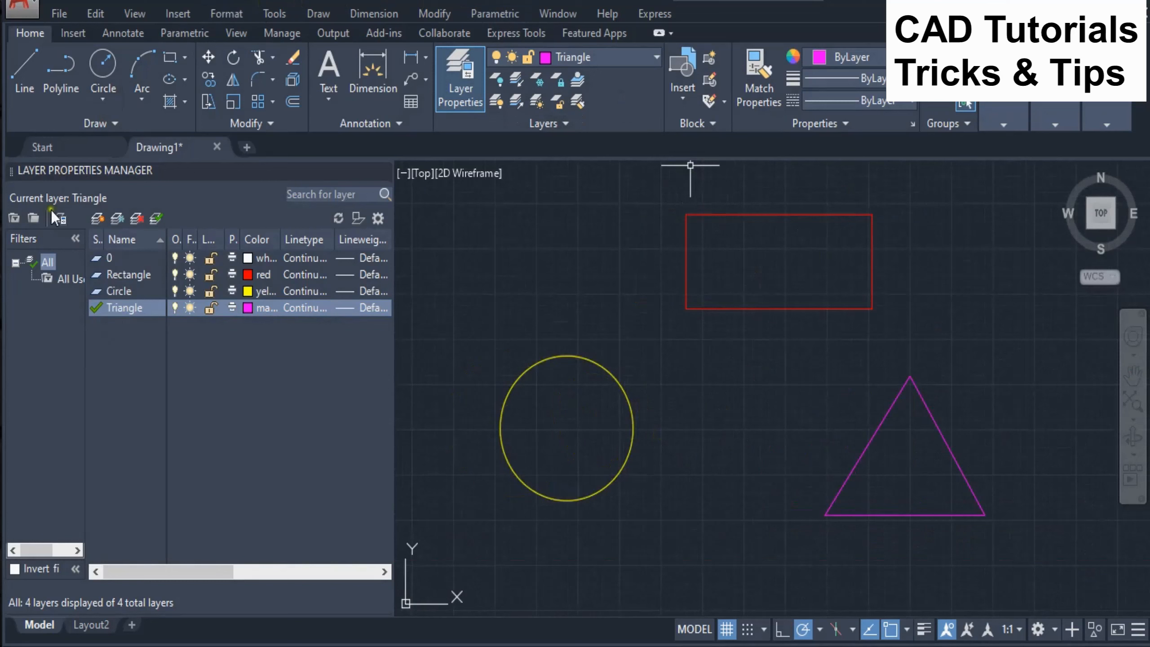
double_click(94, 259)
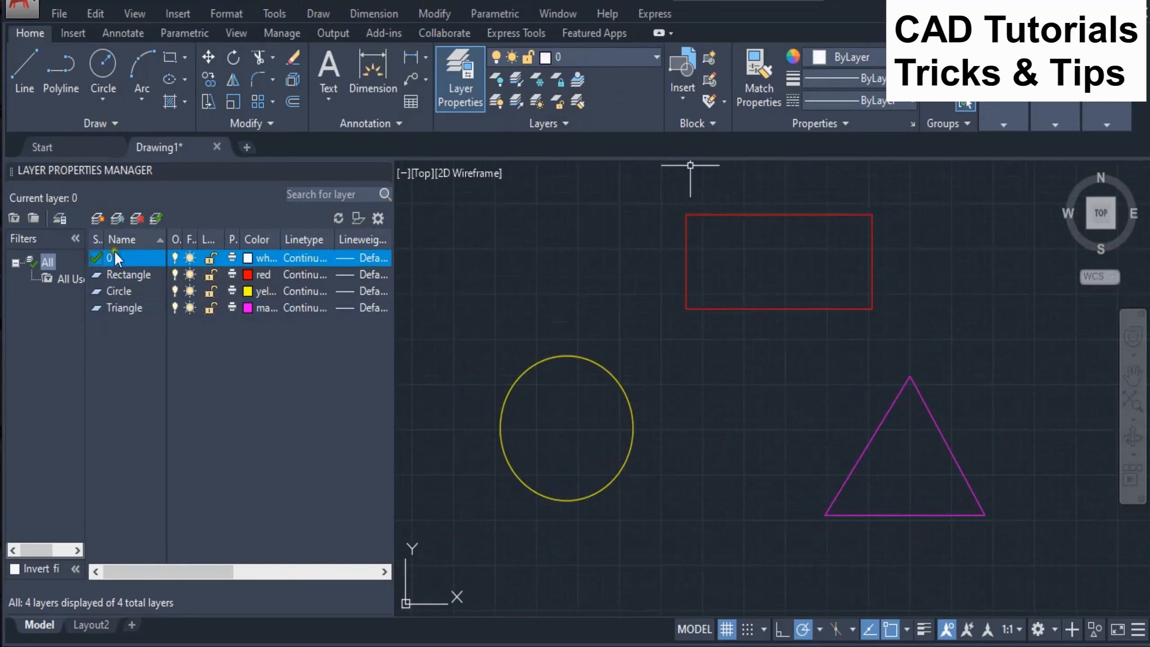
- Make the rectangle's layer current by picking the rectangle with the Make Object's Layer Current tool
left_click(226, 14)
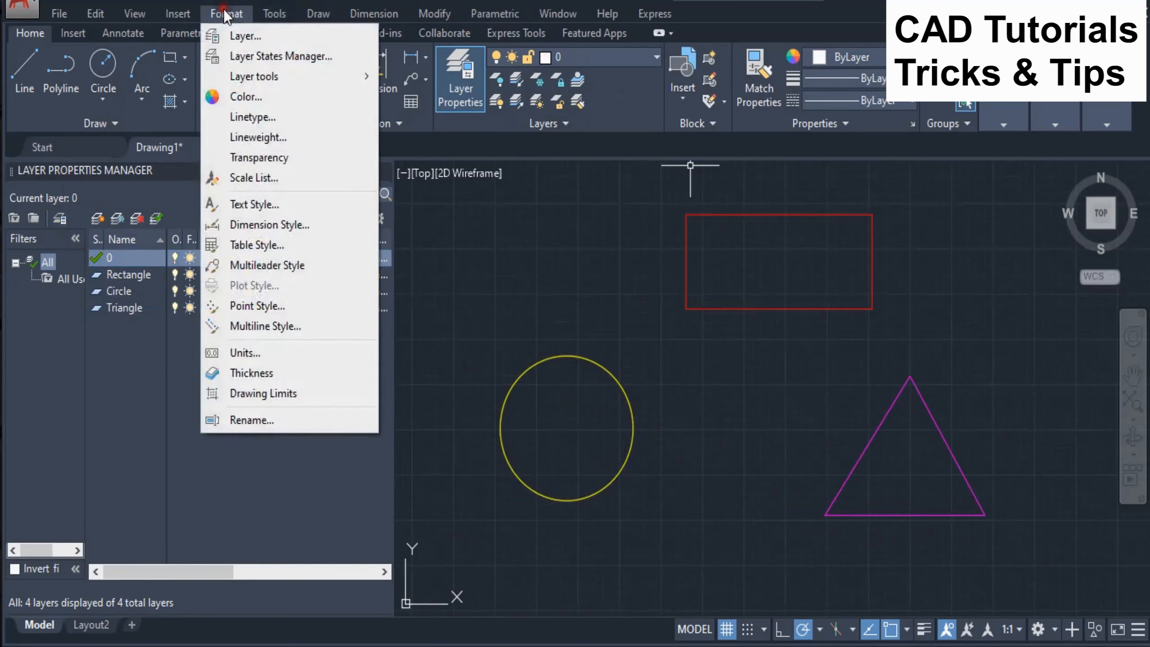
mouse_move(256, 79)
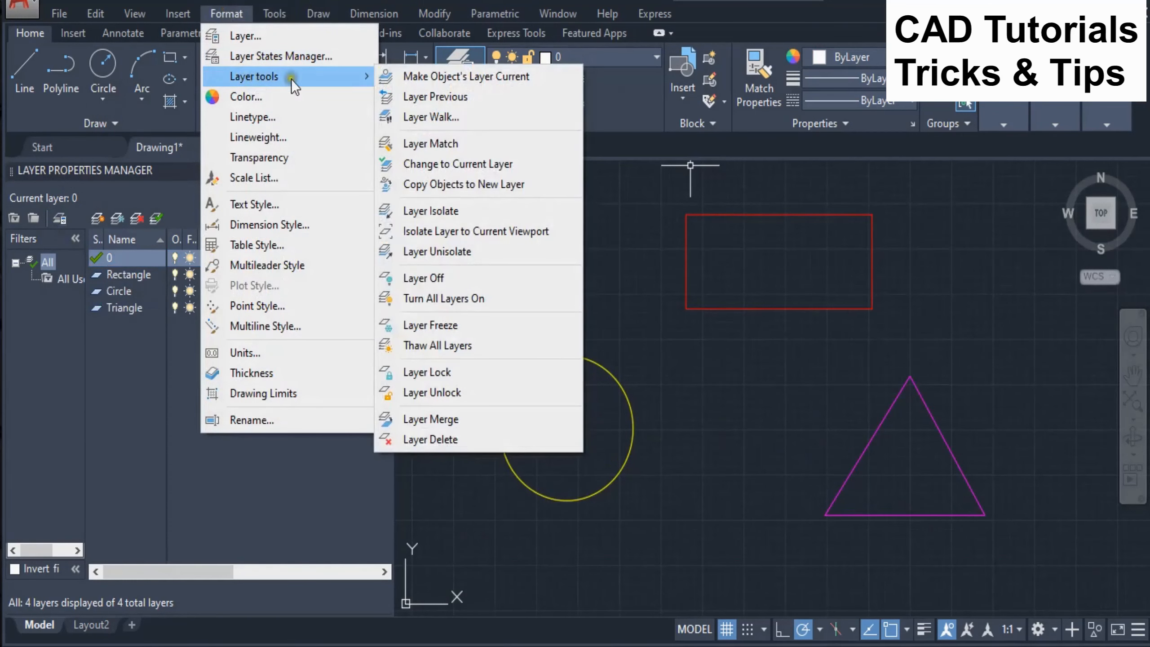
left_click(458, 77)
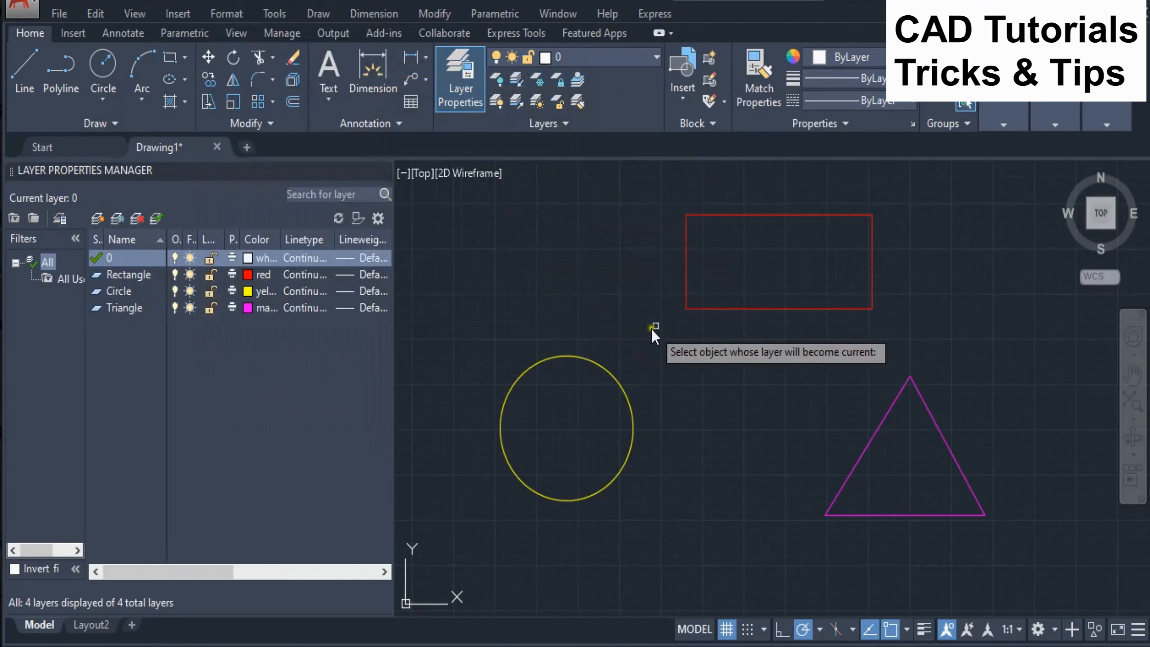
left_click(706, 311)
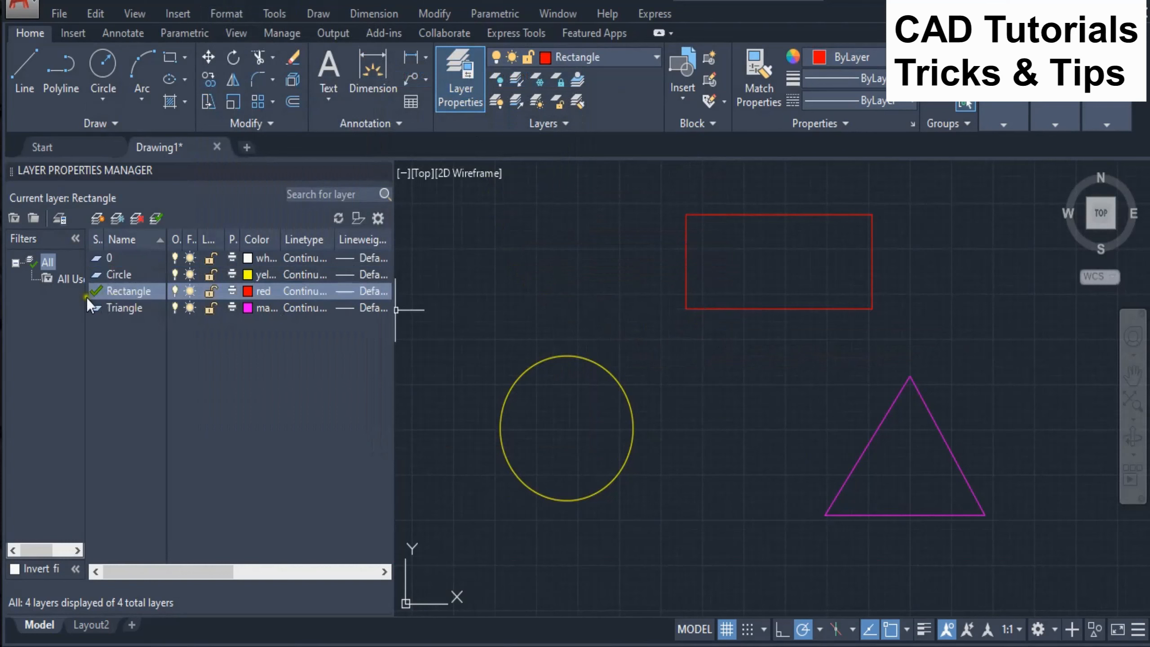
- Make the circle's layer current by picking the circle with the Make Object's Layer Current tool
left_click(226, 14)
mouse_move(281, 78)
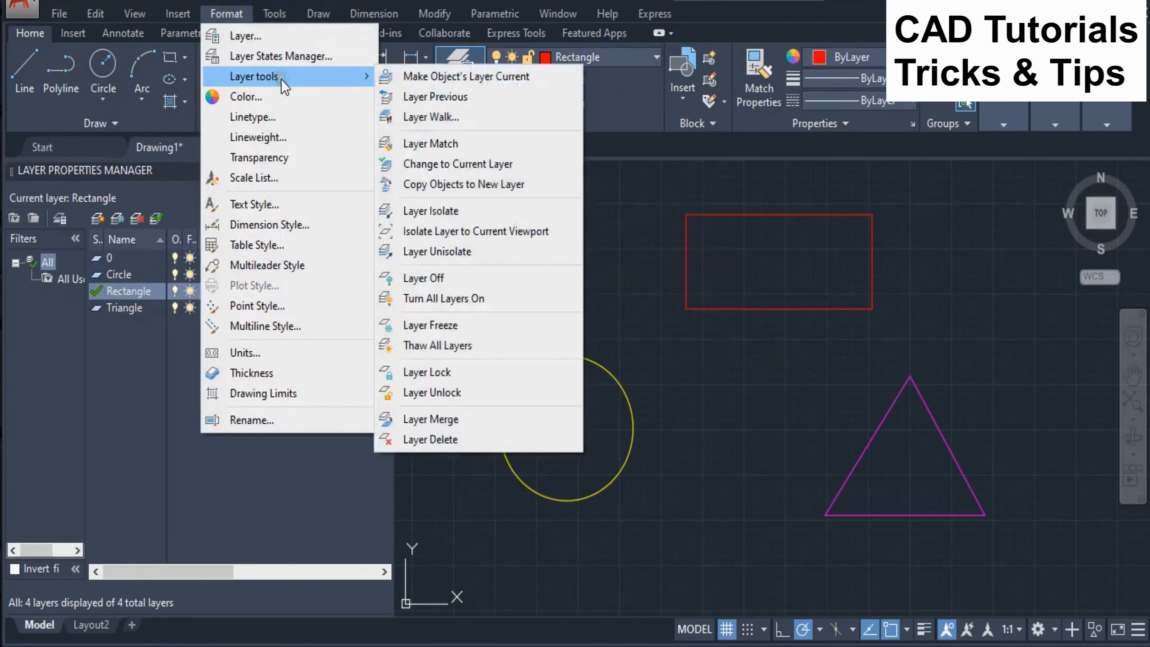
left_click(413, 76)
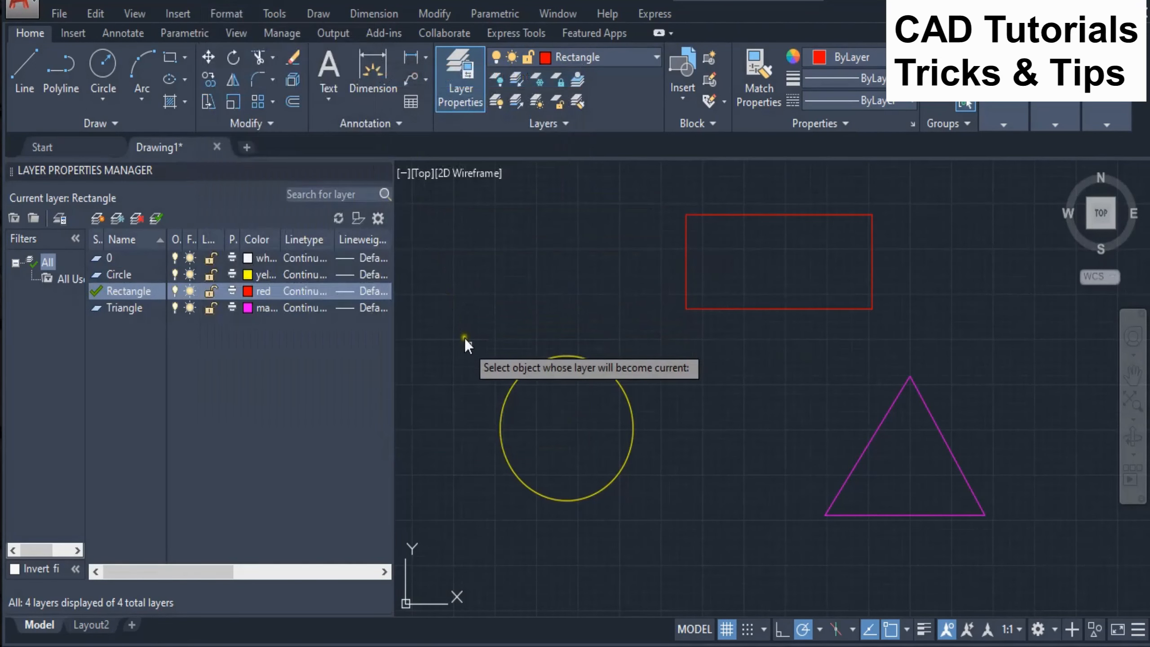
left_click(633, 424)
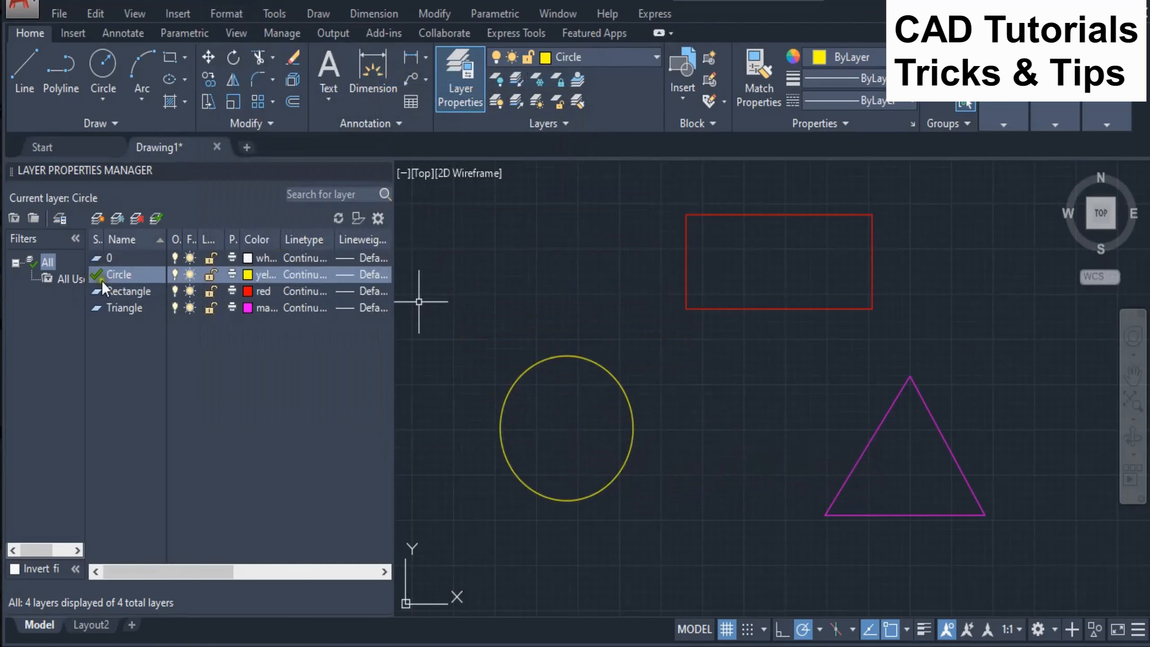
- Make the triangle's layer current by picking the triangle with the Make Object's Layer Current tool
left_click(219, 14)
mouse_move(247, 74)
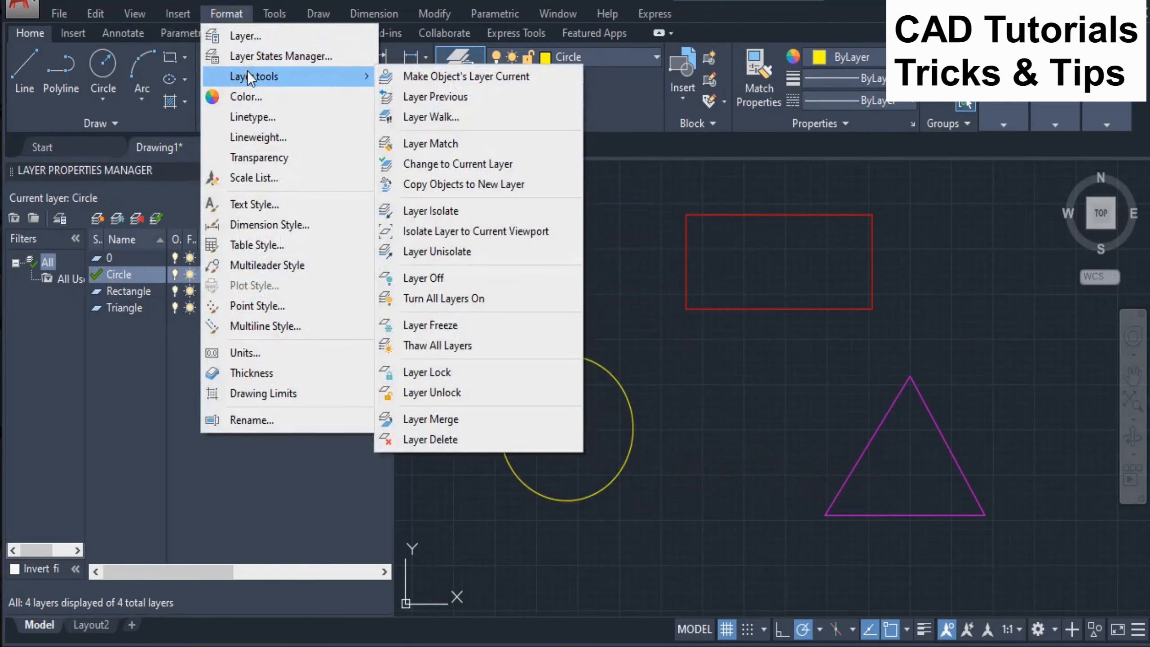
left_click(457, 77)
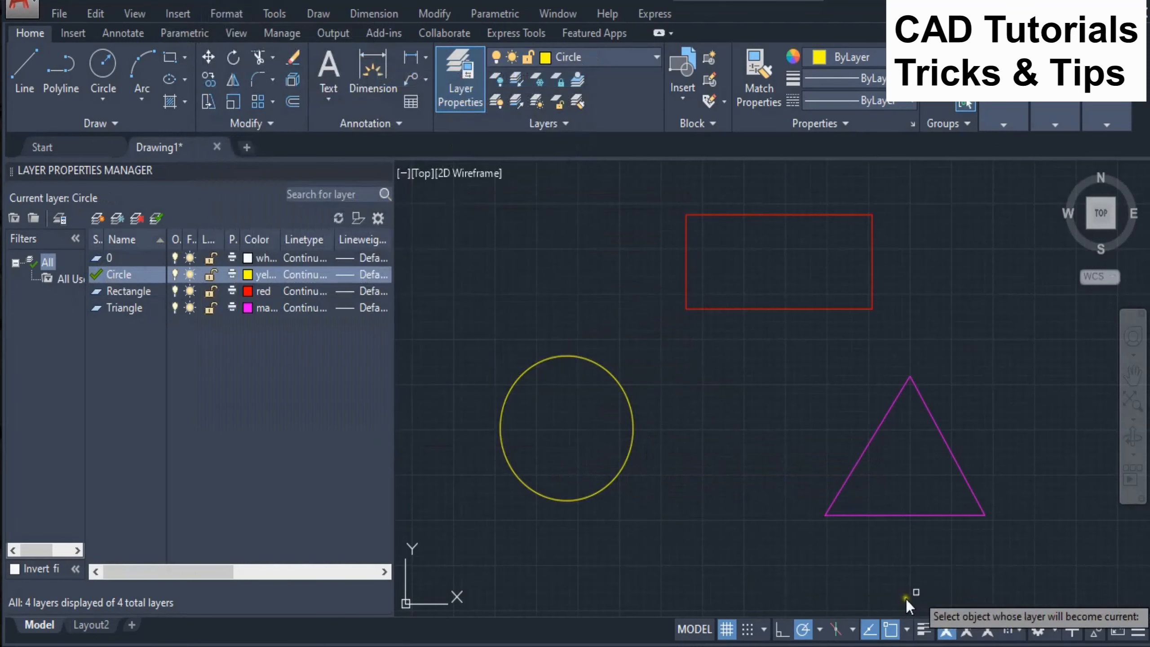
left_click(946, 441)
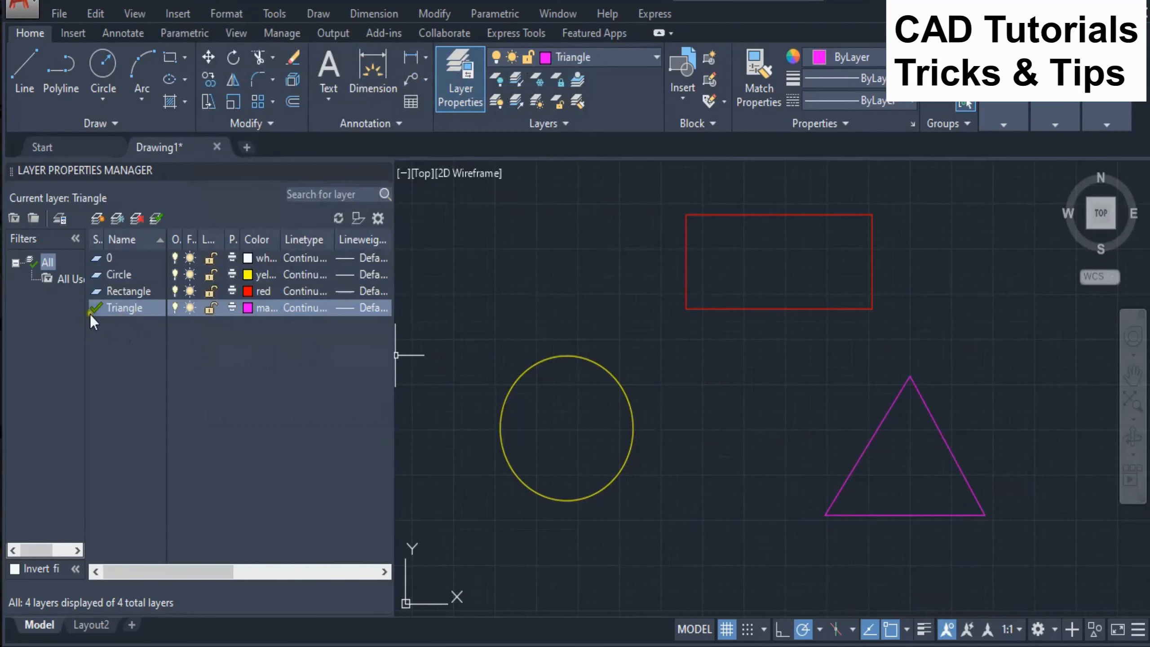
- Make layer 0 current and step back twice with Layer Previous, to the Triangle and Circle layers
double_click(96, 259)
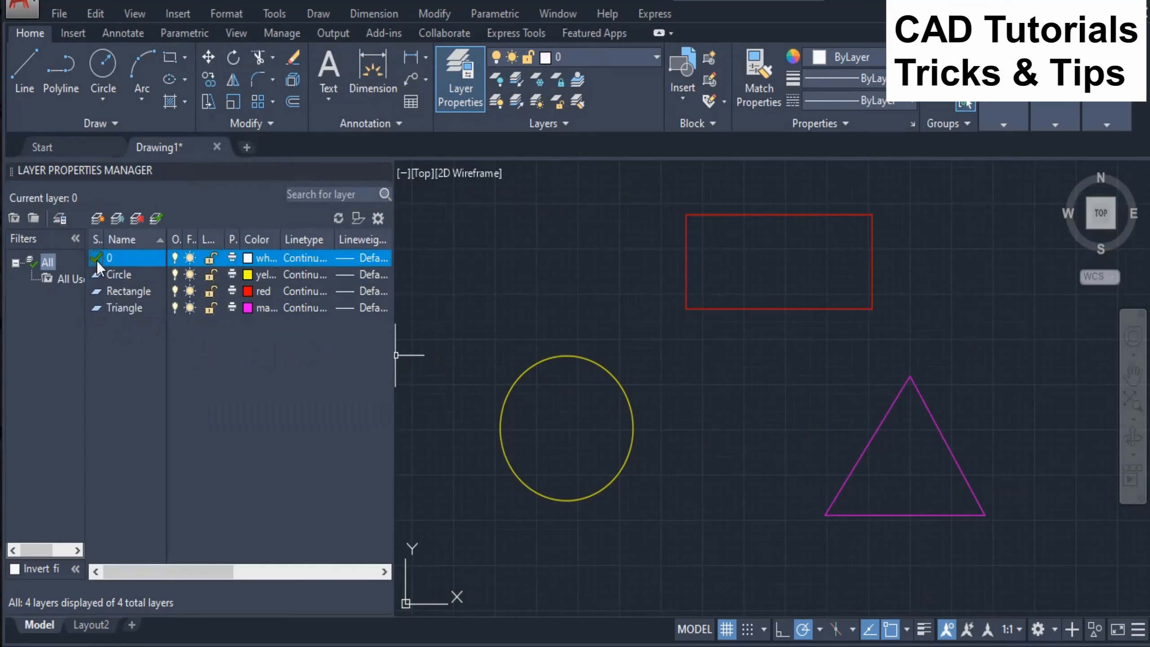
left_click(221, 13)
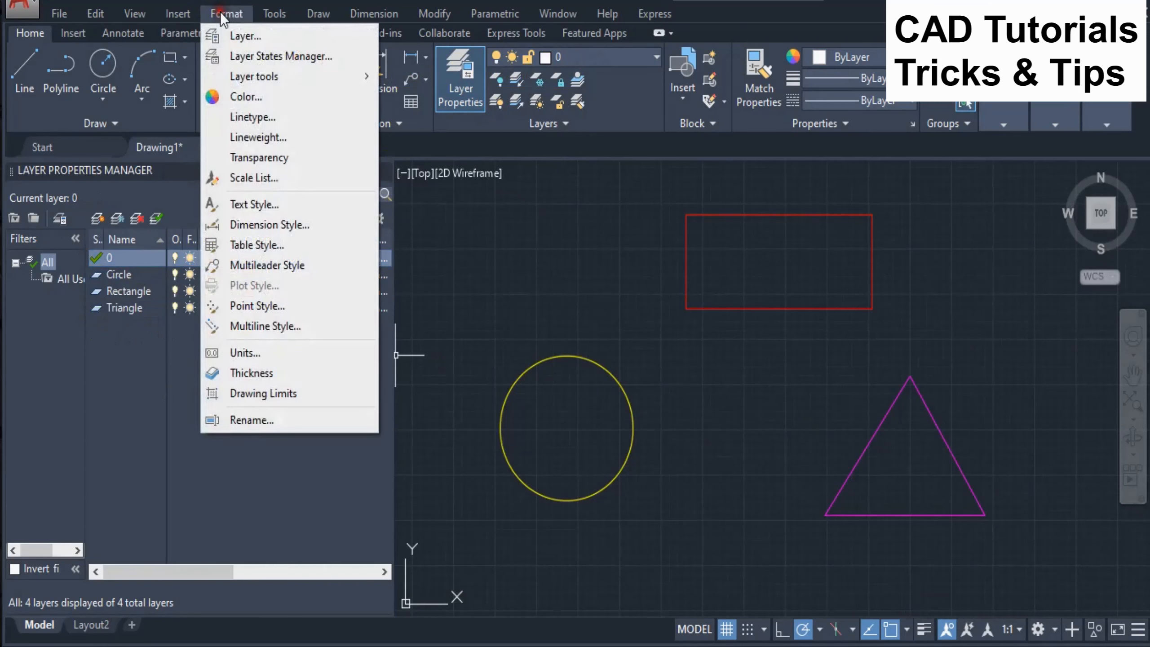
mouse_move(272, 72)
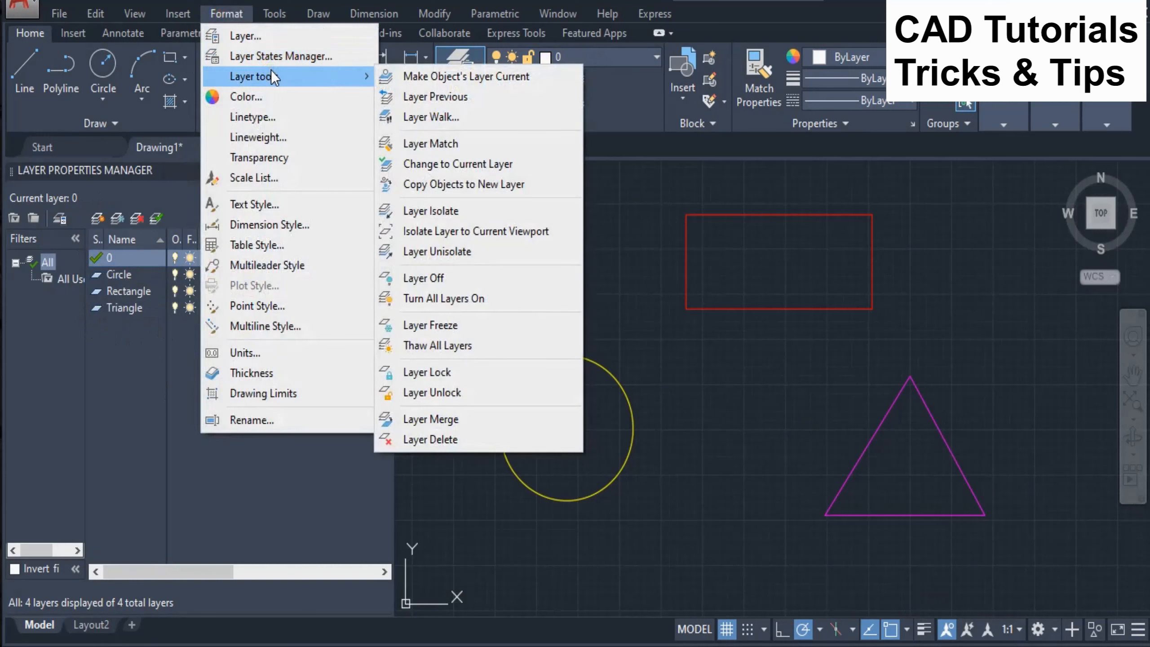
left_click(424, 99)
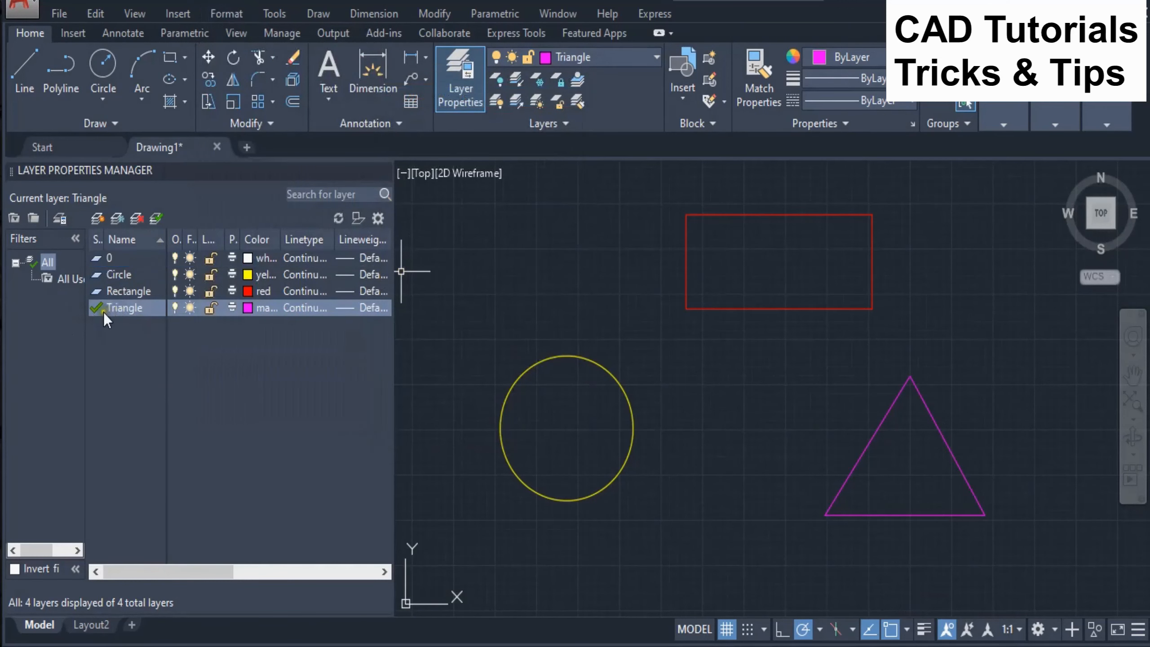
left_click(225, 14)
mouse_move(262, 77)
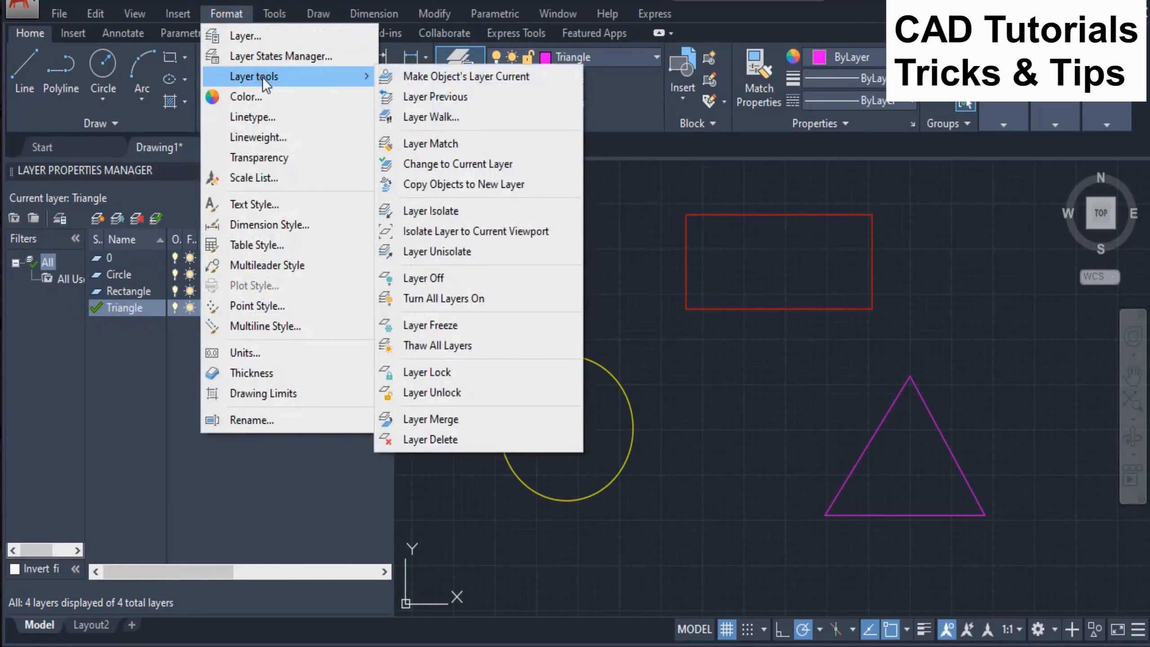
left_click(427, 93)
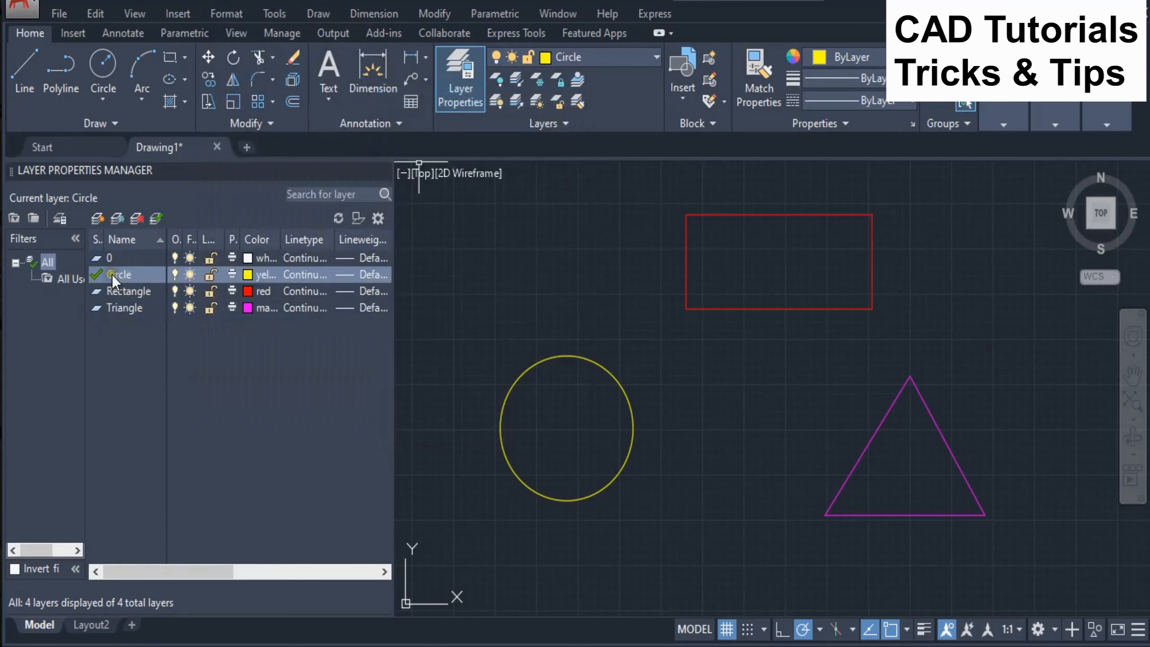
- Step back two more times with Layer Previous, through the Rectangle layer to layer 0
left_click(229, 14)
mouse_move(280, 76)
left_click(420, 97)
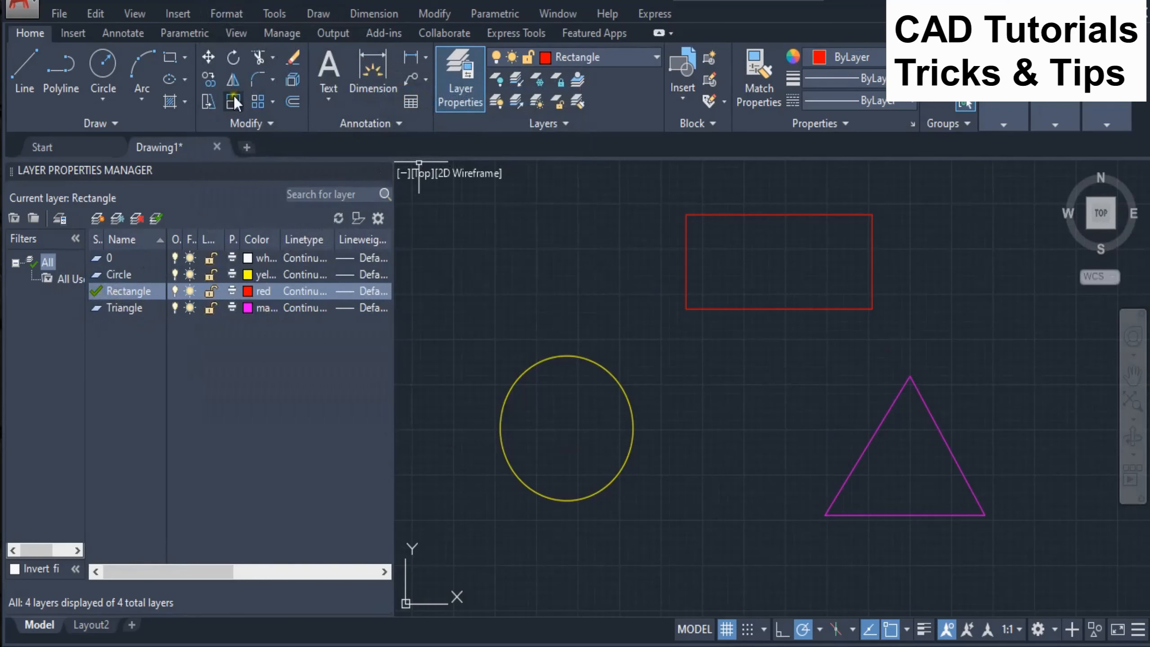
left_click(223, 15)
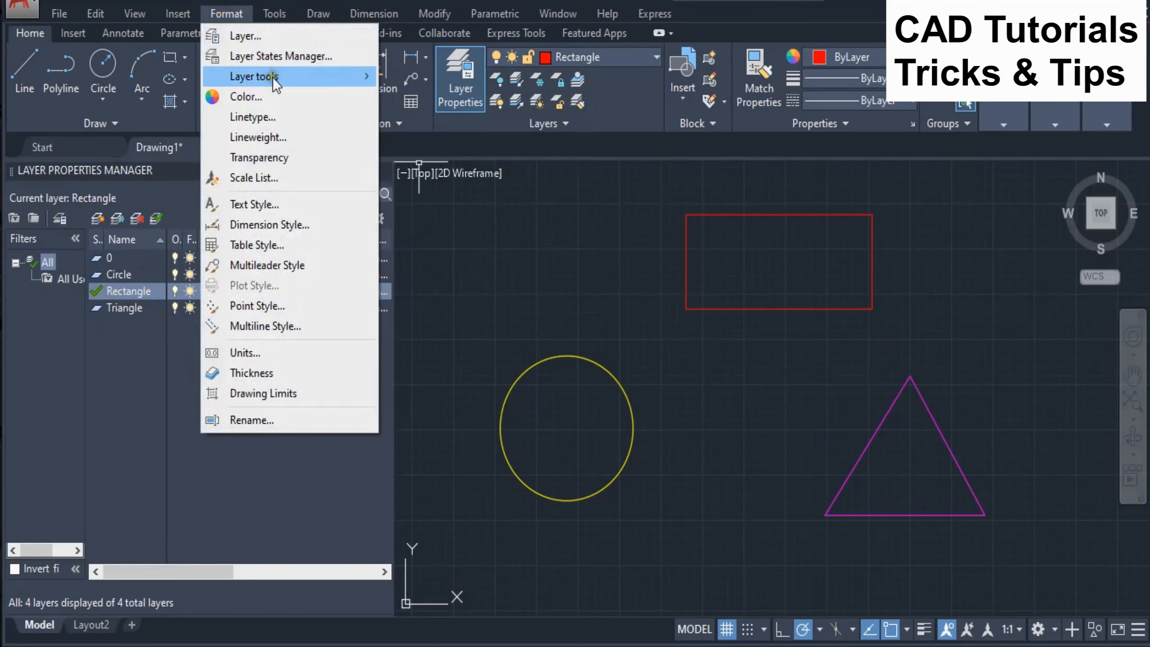
mouse_move(272, 77)
left_click(428, 99)
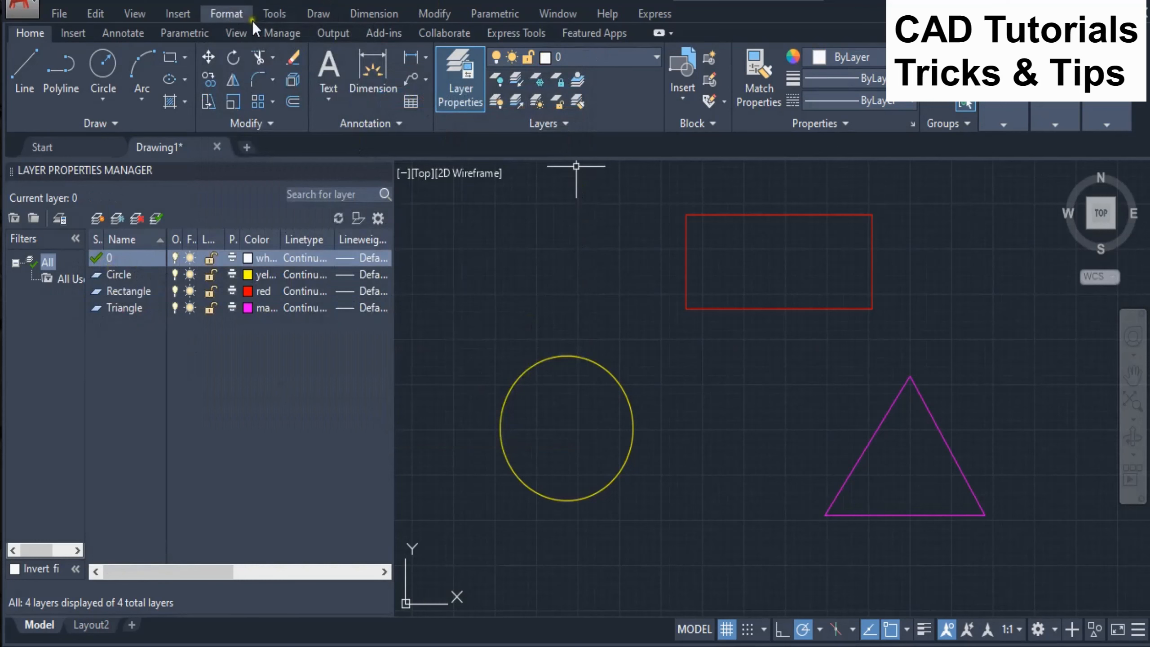
- Use Layer Walk to view the Circle, Rectangle and Triangle layers one at a time, go back to Circle, and close it
left_click(228, 14)
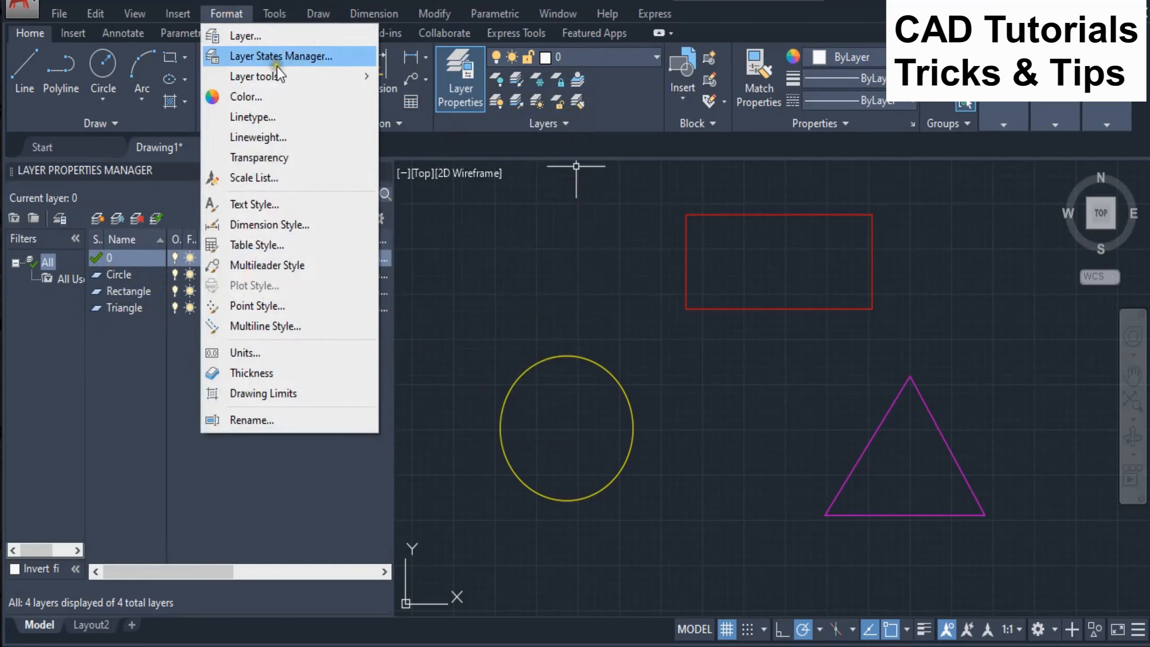
mouse_move(280, 73)
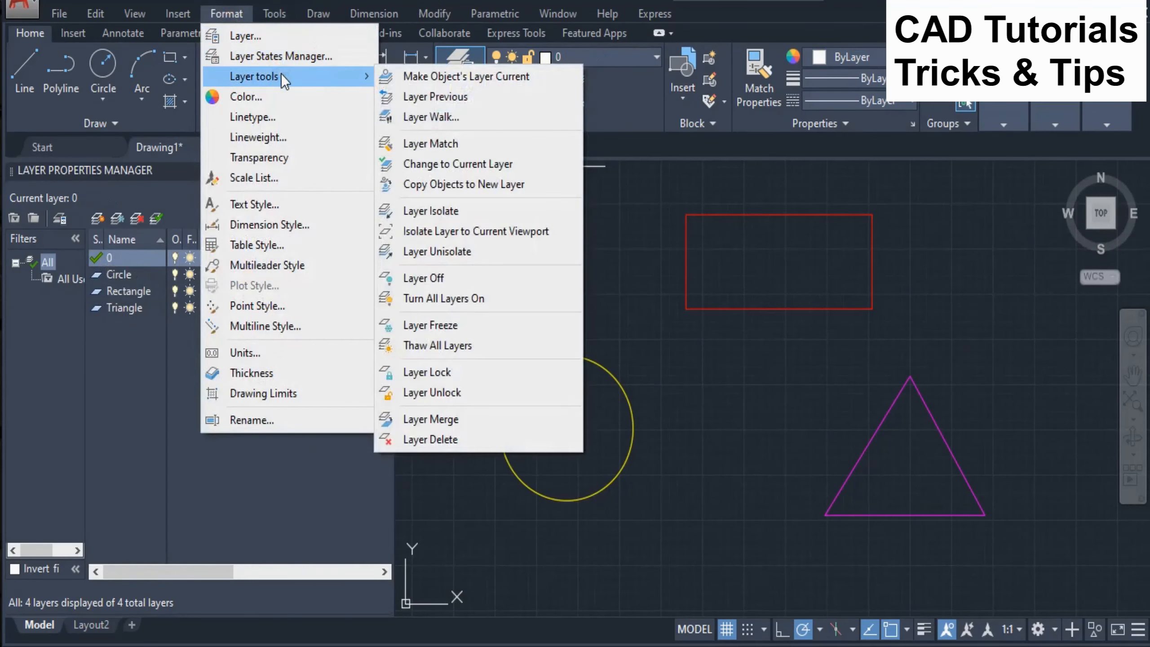
left_click(450, 118)
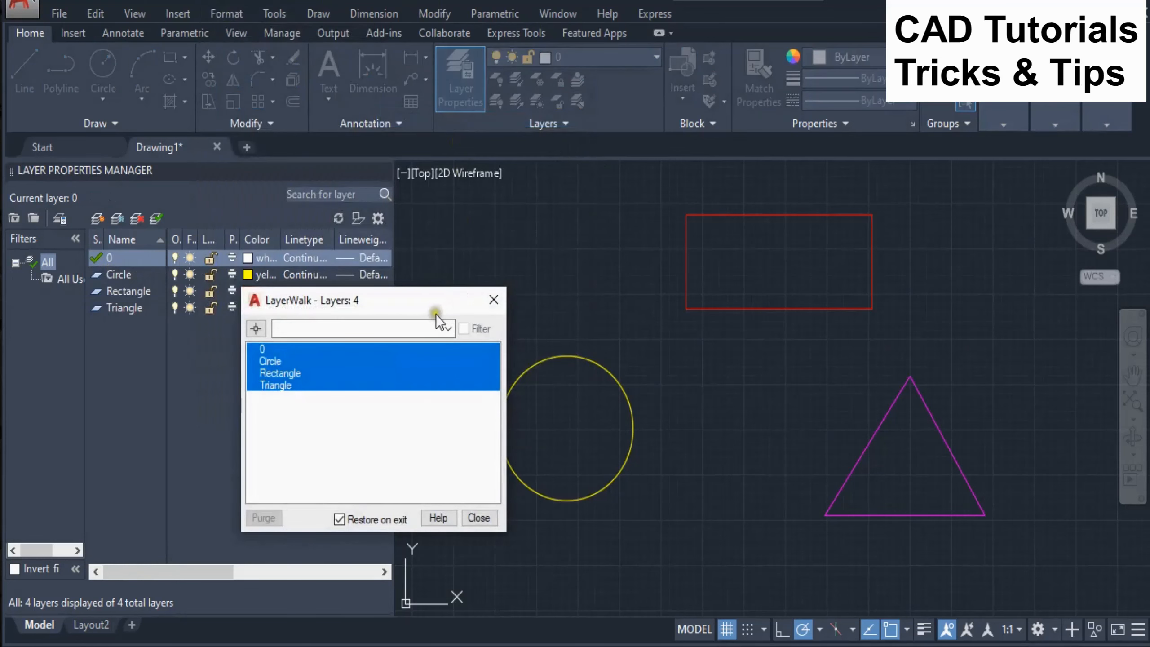
left_click_drag(429, 302, 364, 343)
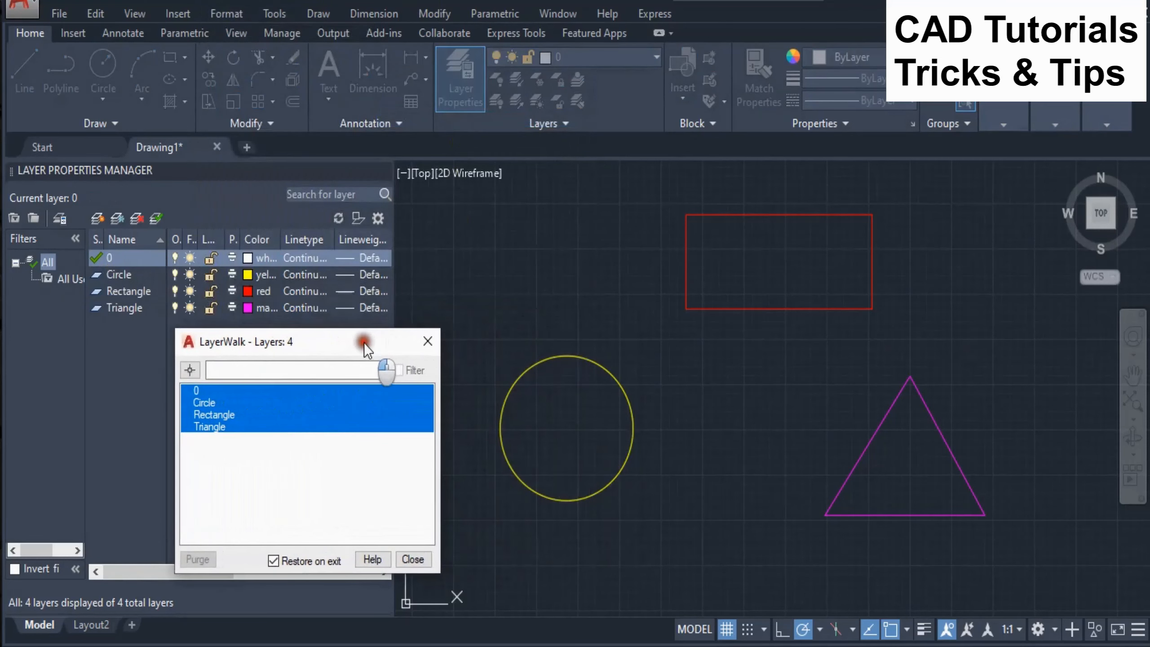
left_click(201, 403)
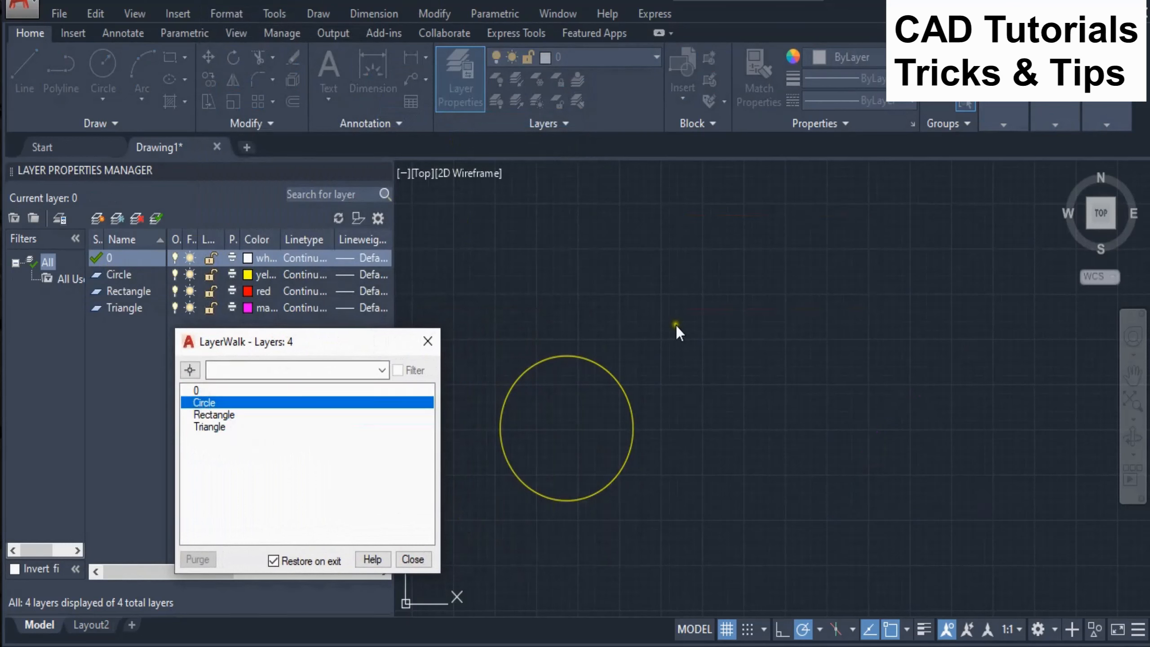
left_click(222, 416)
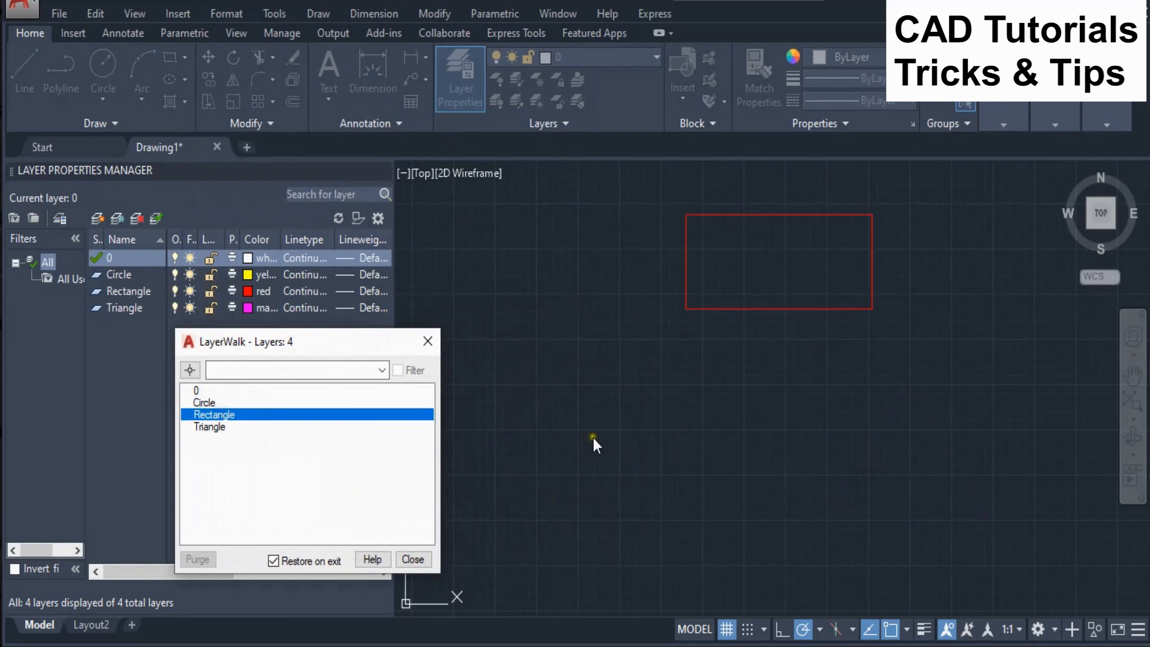
left_click(207, 428)
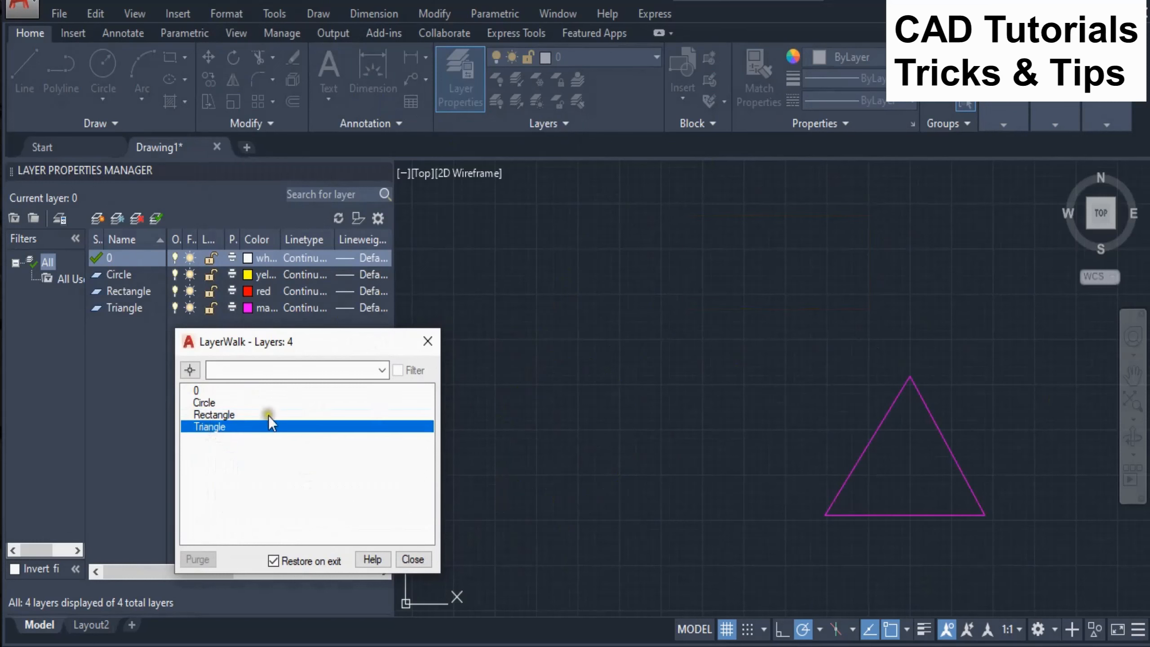
left_click(230, 417)
left_click(213, 404)
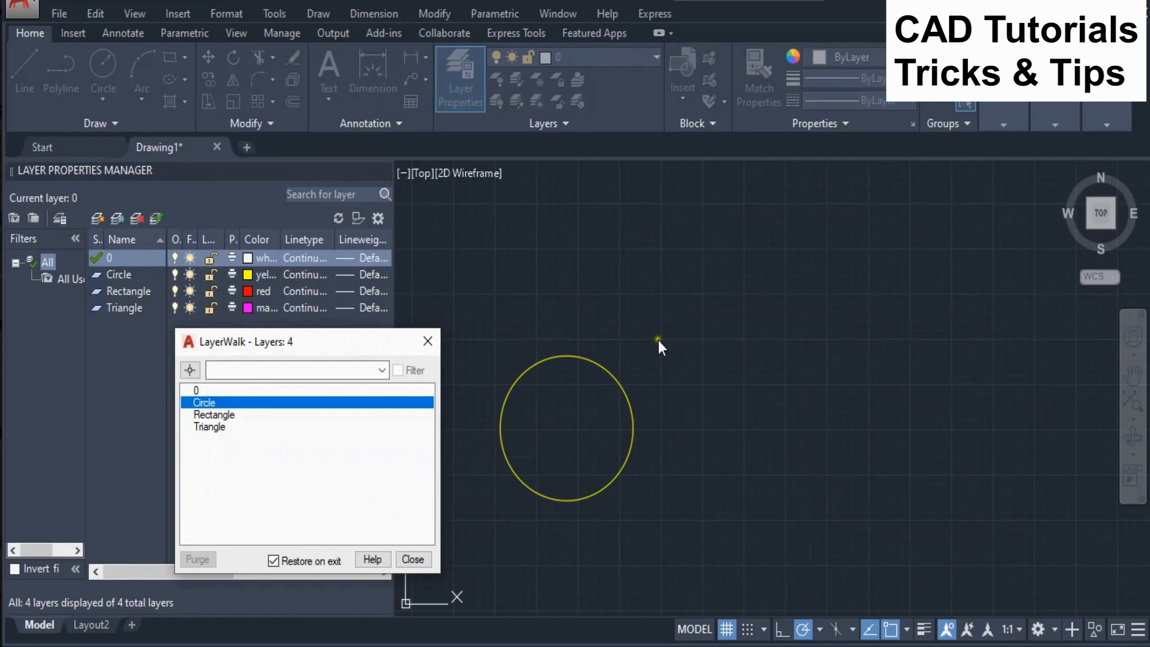
left_click(415, 559)
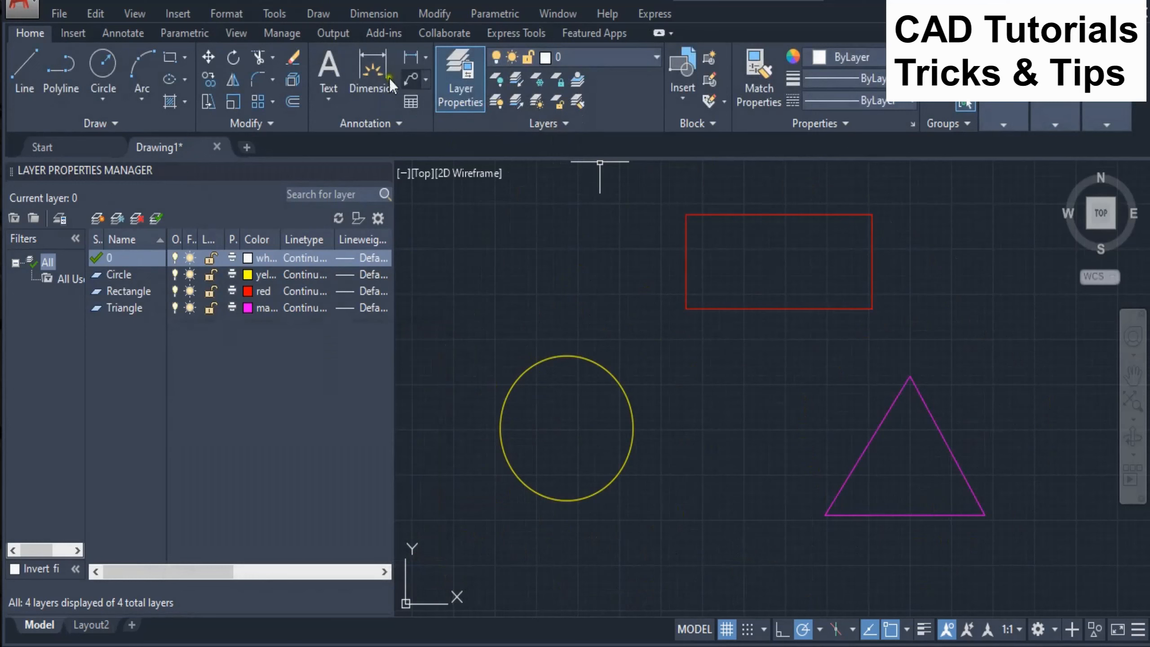
- Move the circle to the rectangle's layer with Layer Match and undo that change
left_click(229, 16)
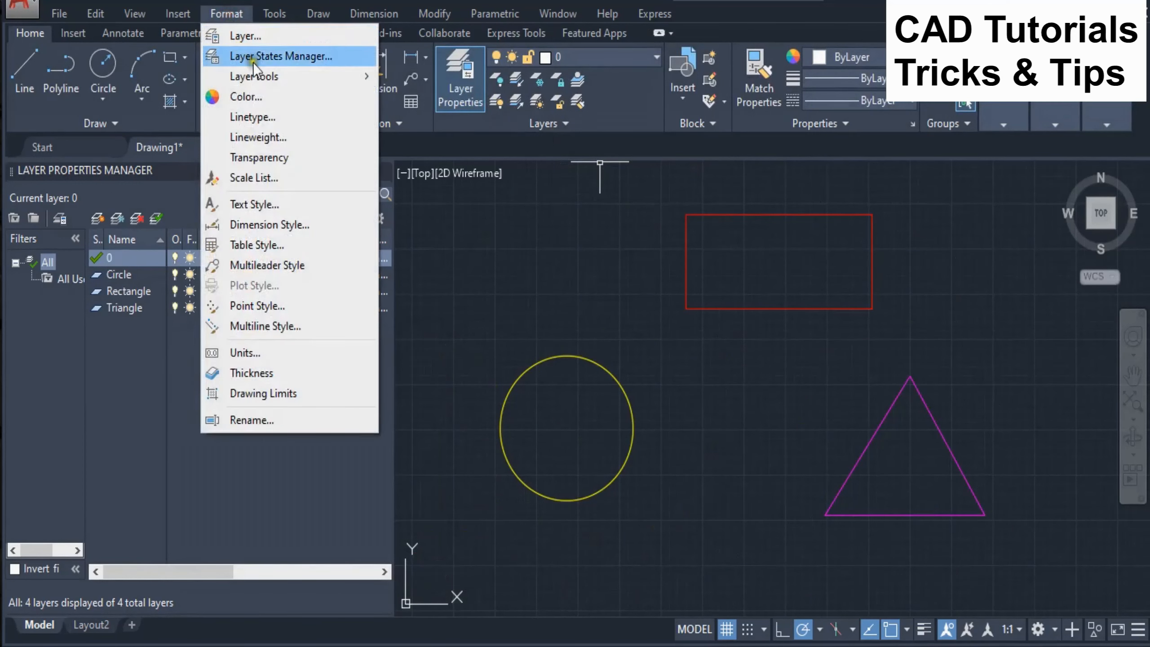
mouse_move(266, 77)
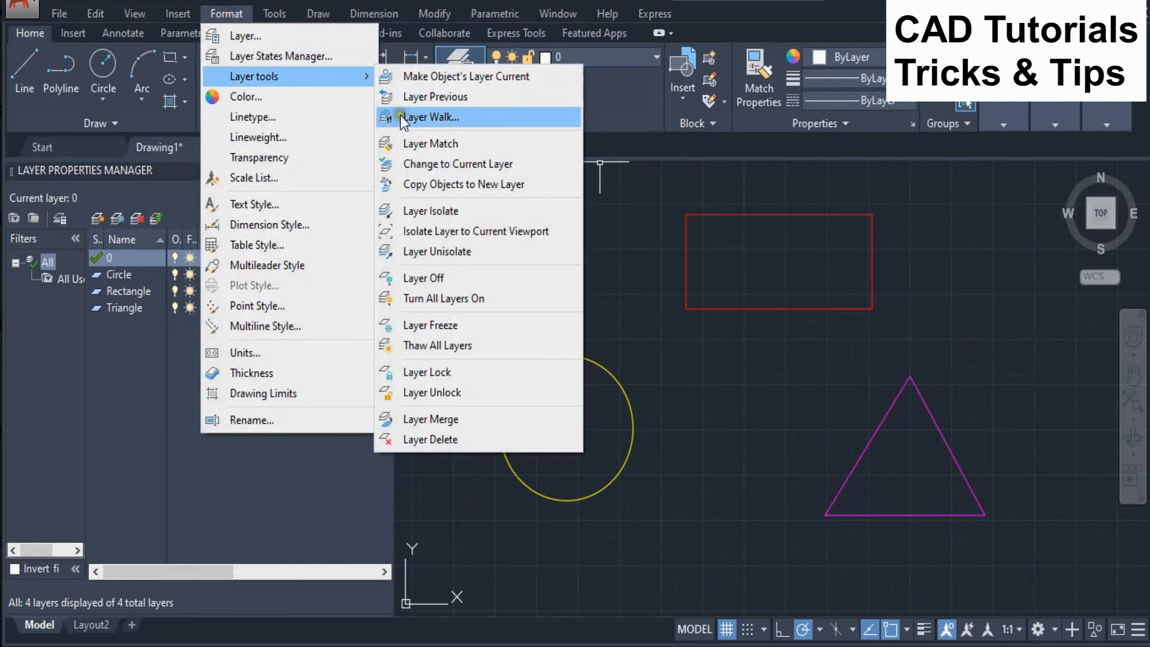
left_click(427, 144)
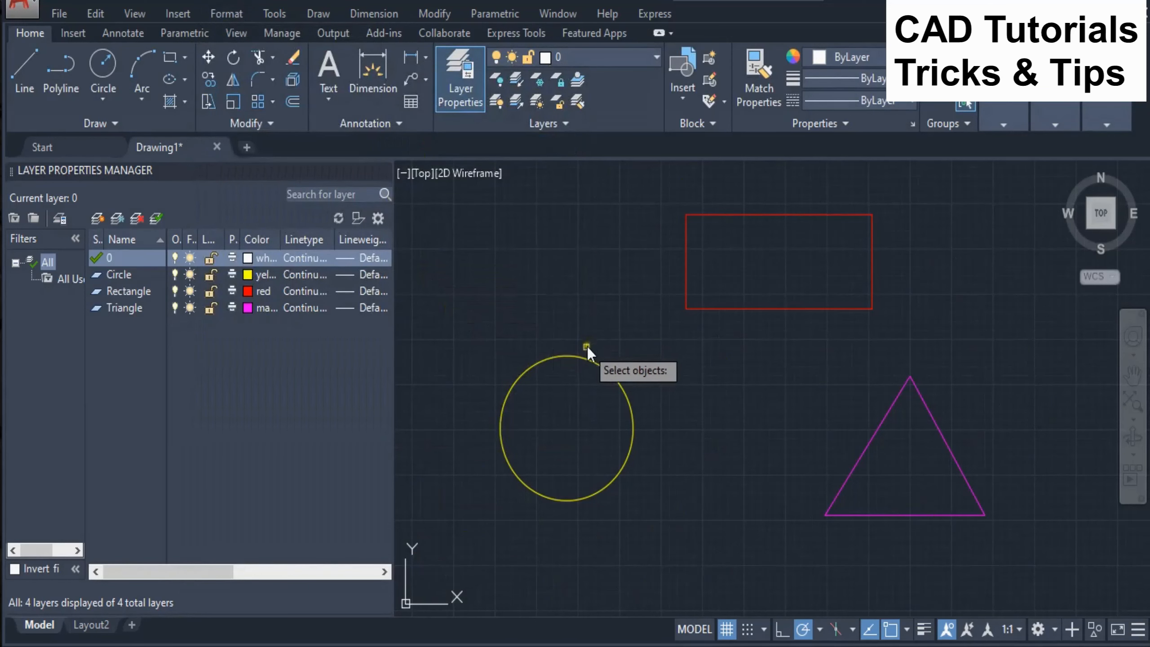
left_click(584, 360)
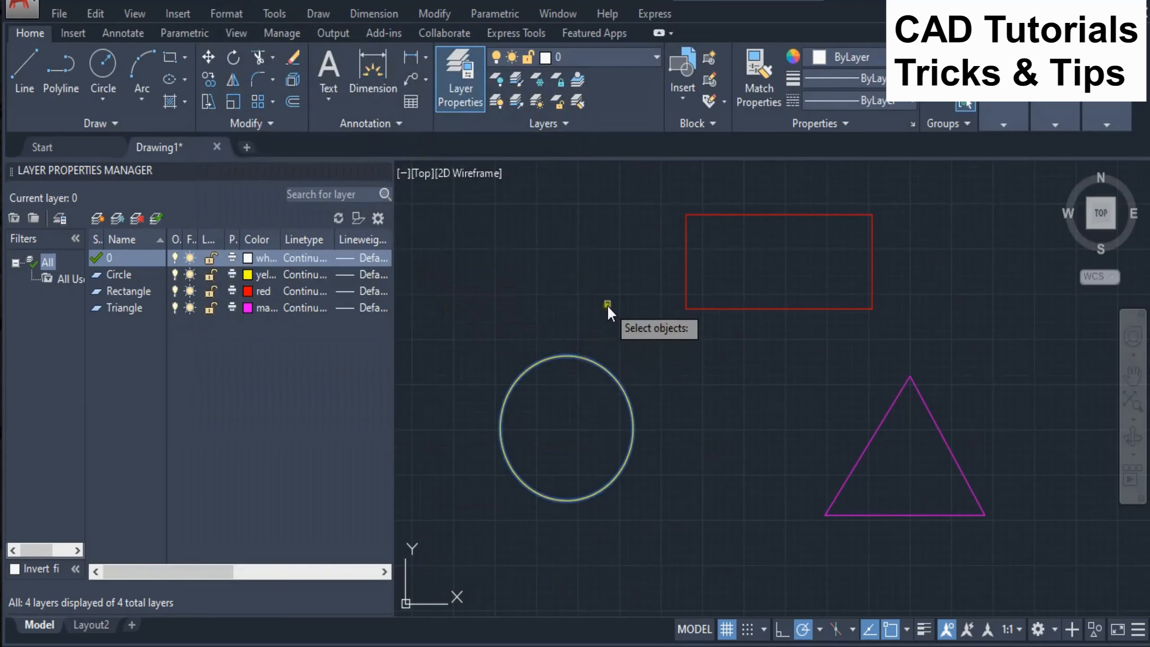
key("Return")
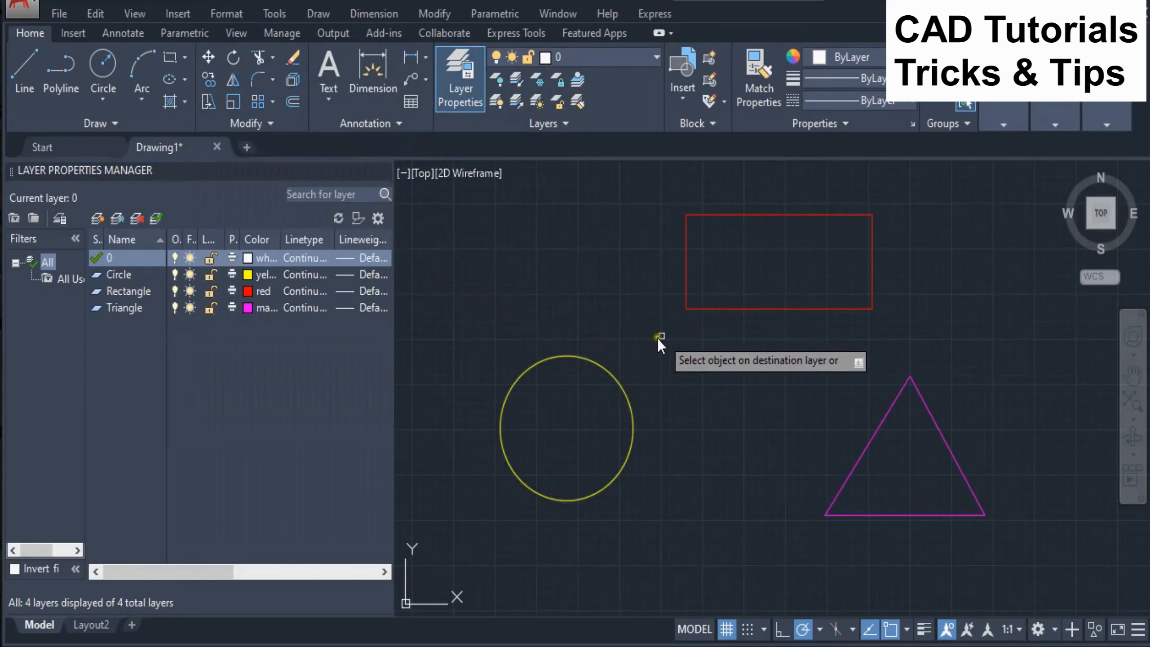
left_click(711, 309)
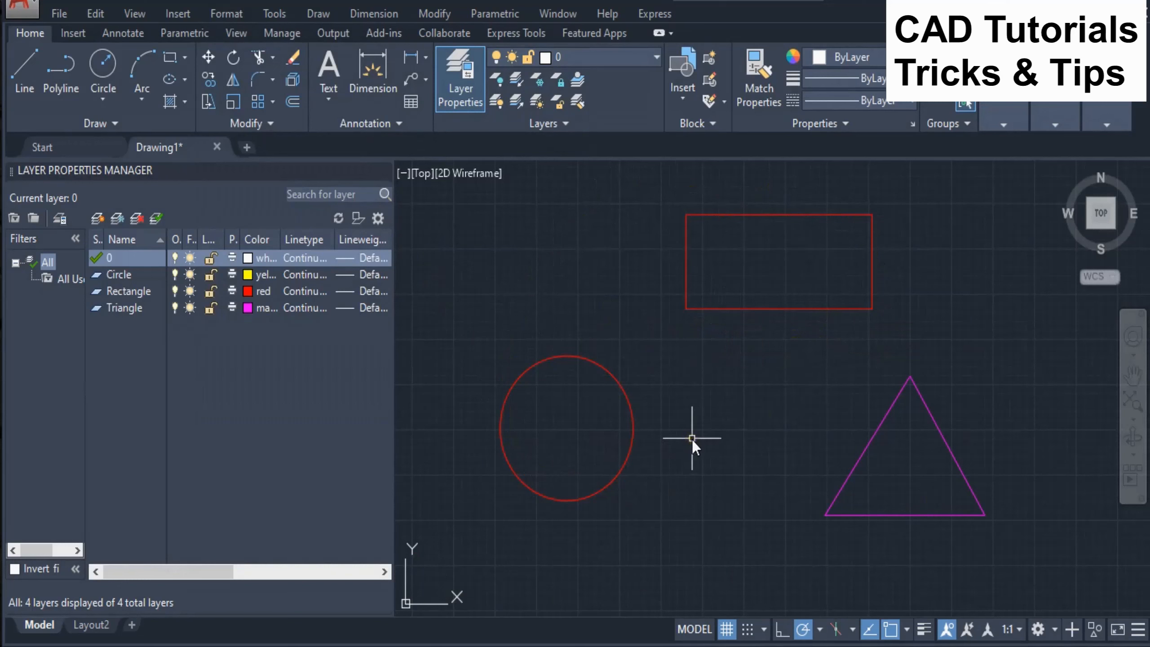
key("ctrl+z")
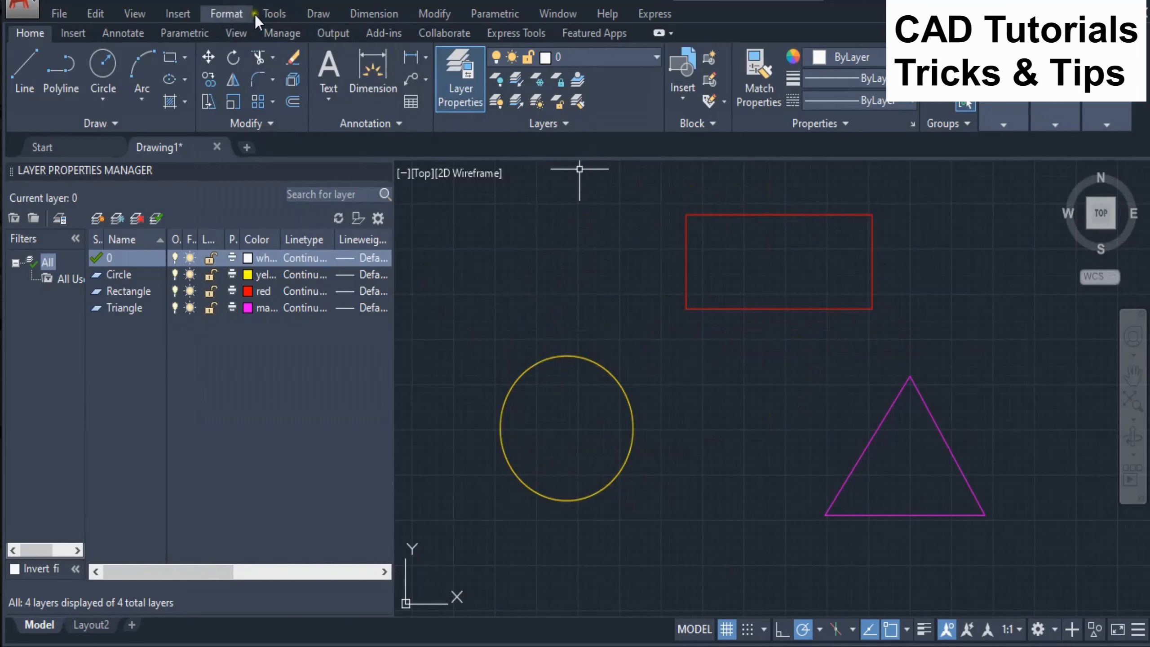
- Move the circle and rectangle to the triangle's layer with Layer Match and undo that change
left_click(227, 14)
mouse_move(265, 85)
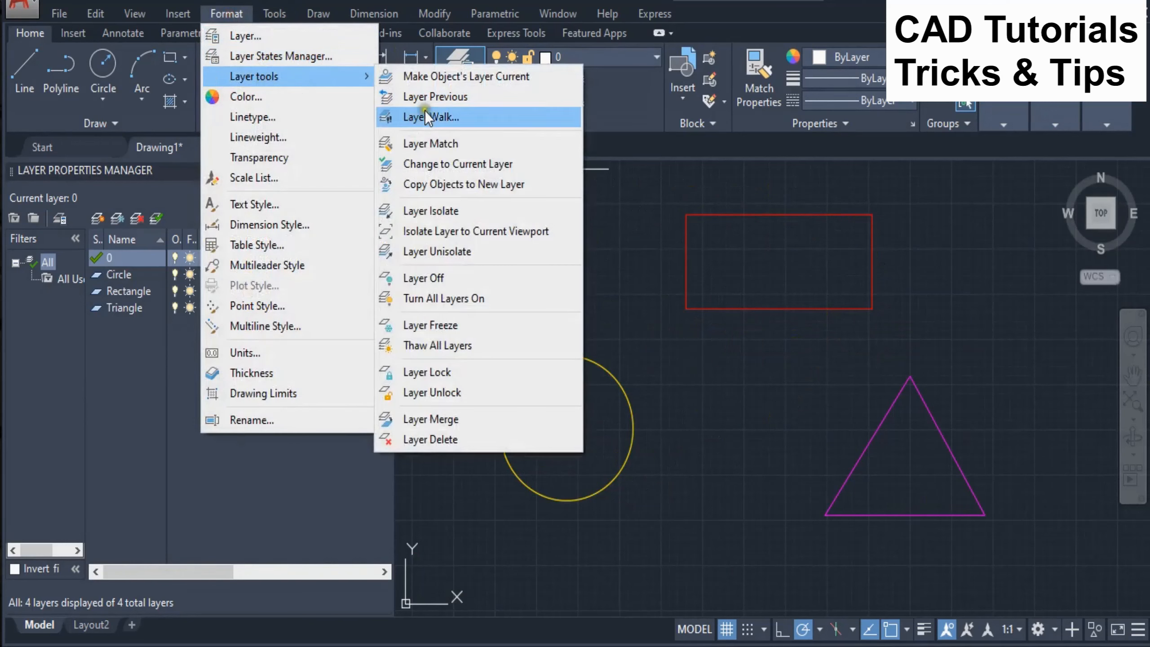
left_click(444, 144)
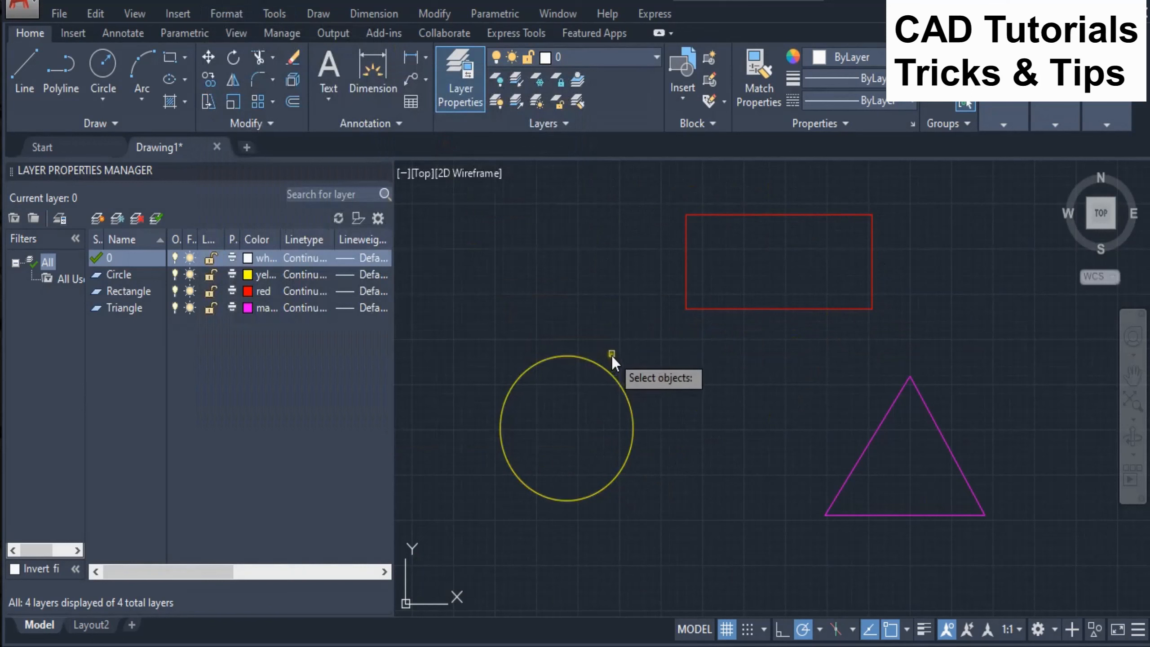
left_click(607, 370)
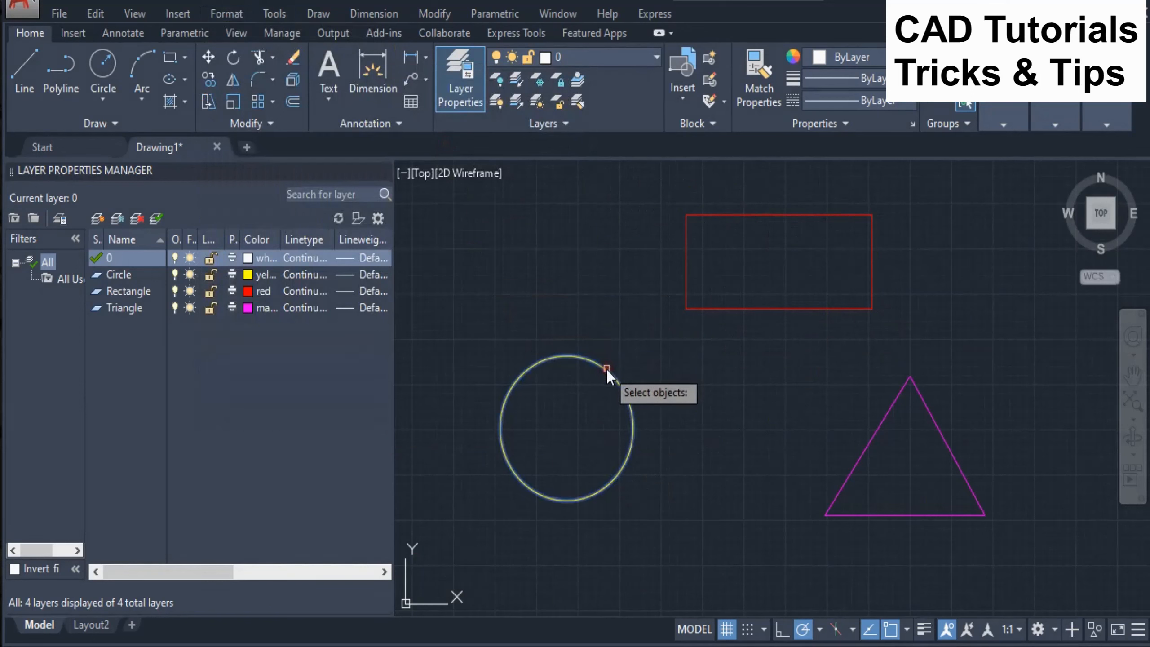
left_click(728, 310)
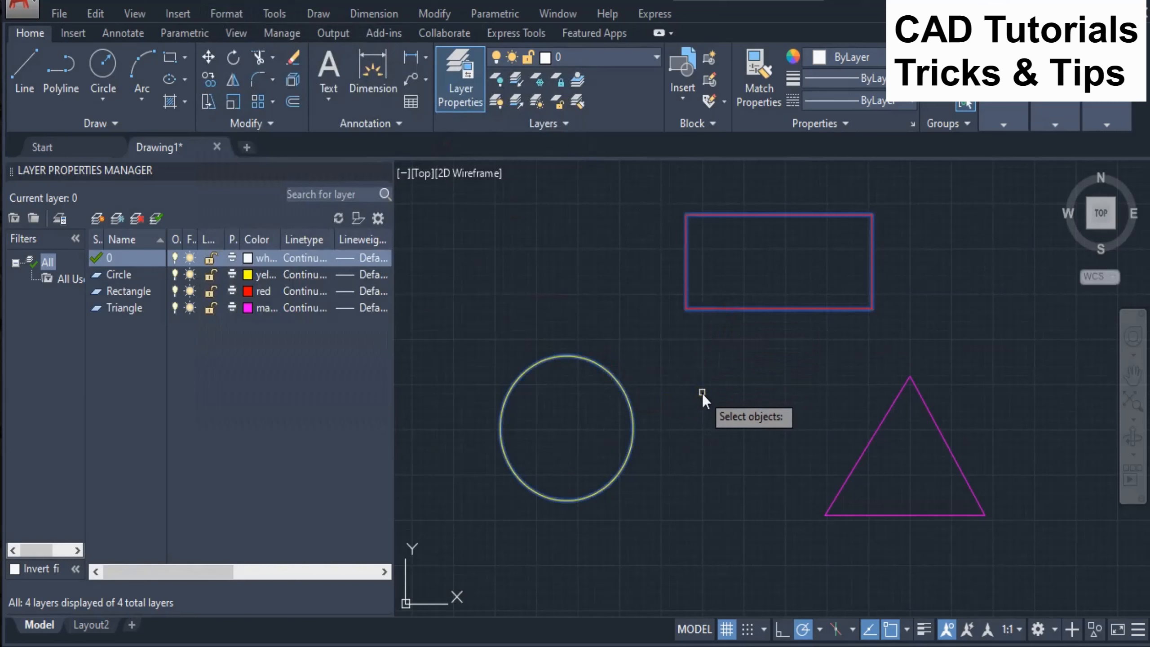
key("Return")
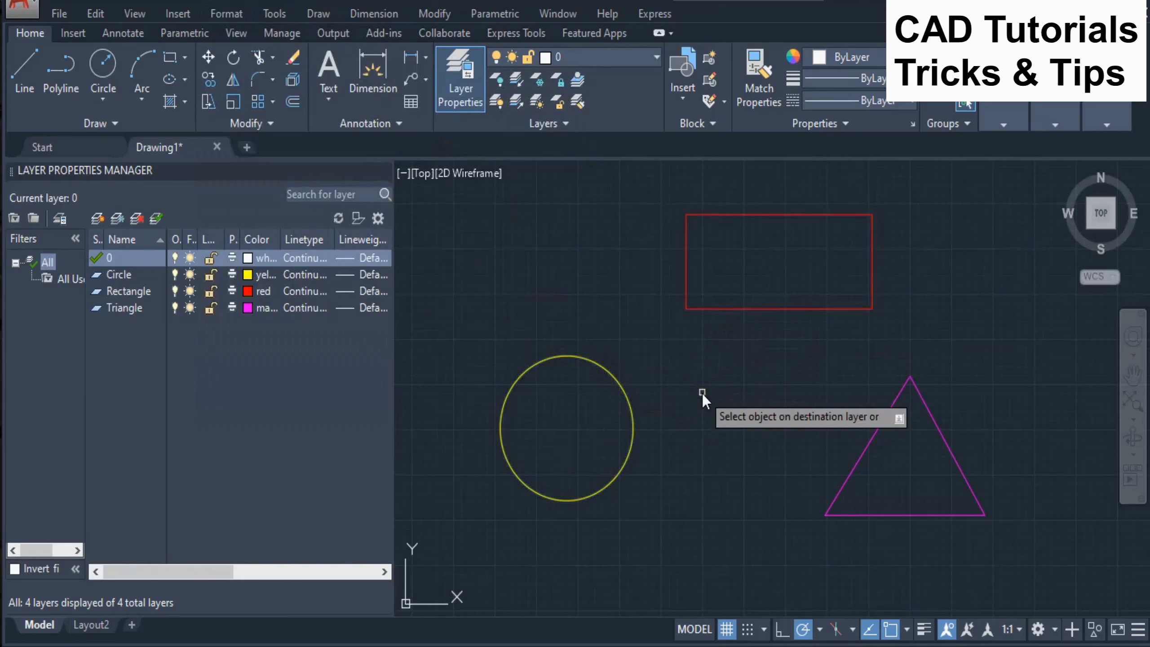
left_click(878, 431)
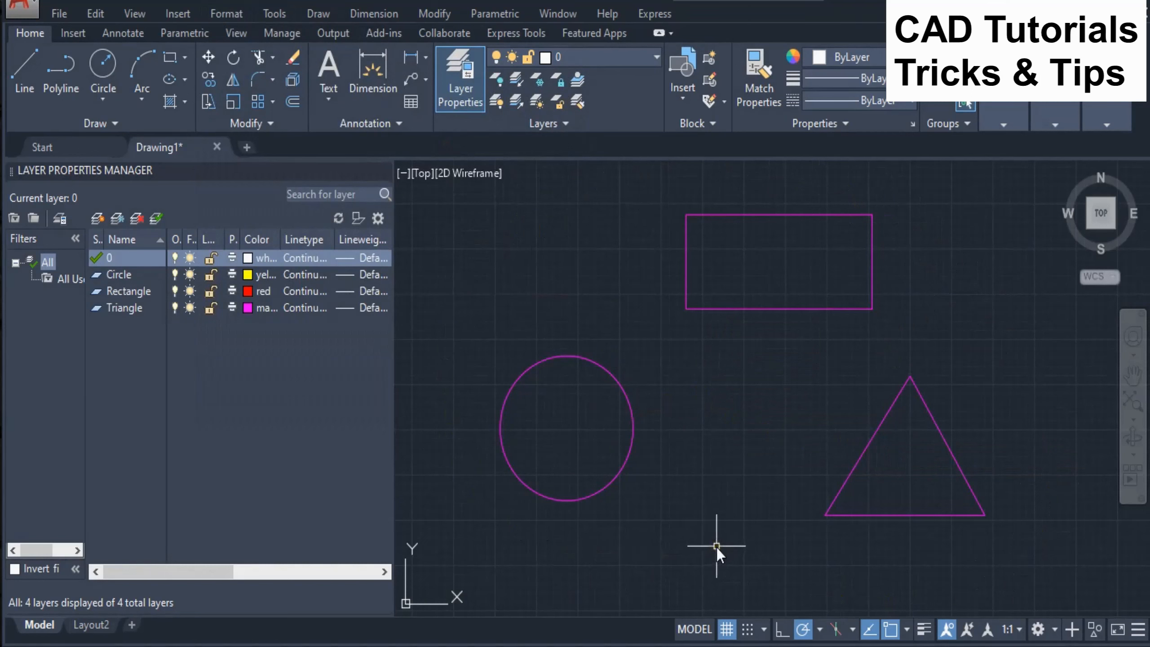
key("ctrl+z")
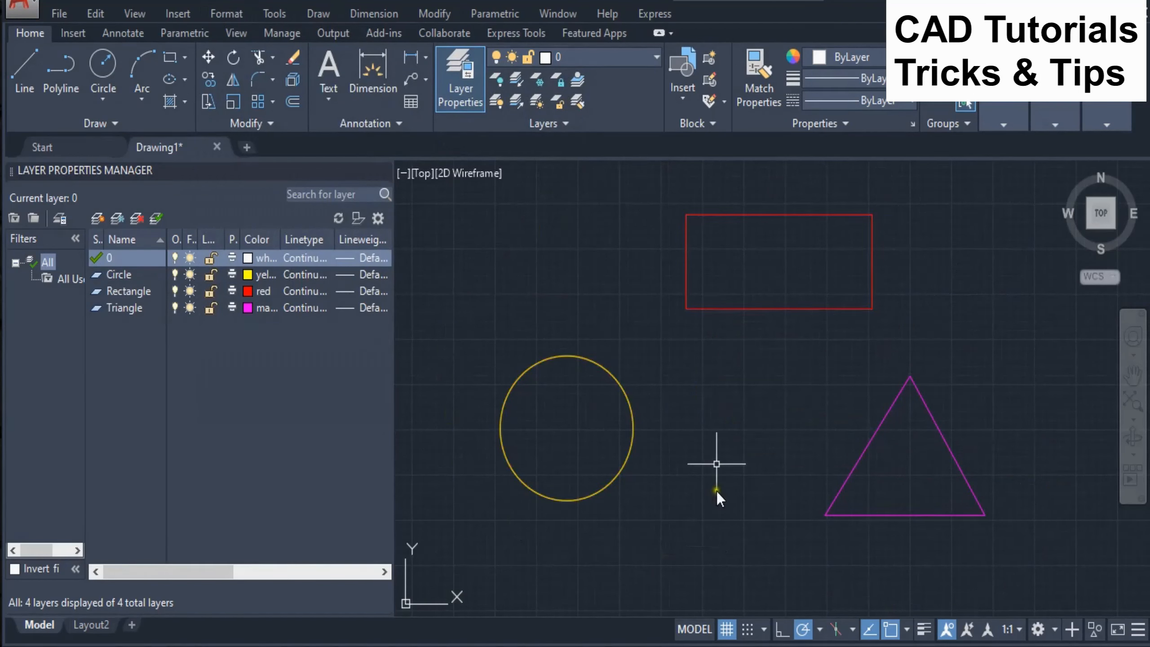
- Move the rectangle to the current layer 0 with Change to Current Layer
left_click(216, 12)
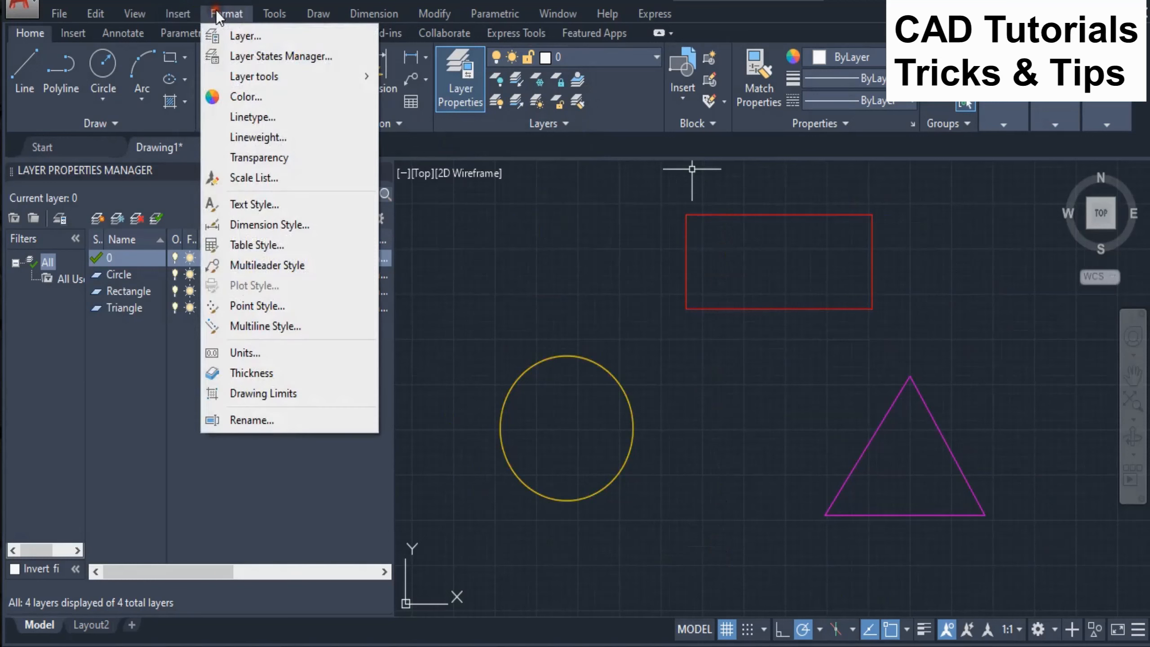
mouse_move(284, 85)
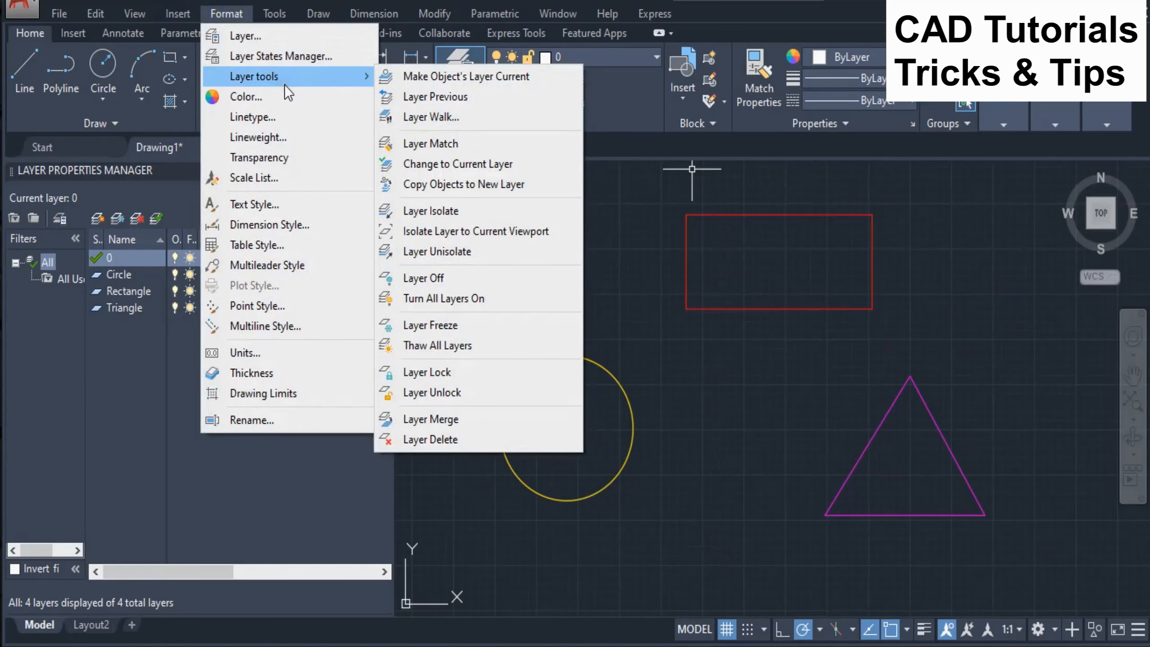
left_click(447, 167)
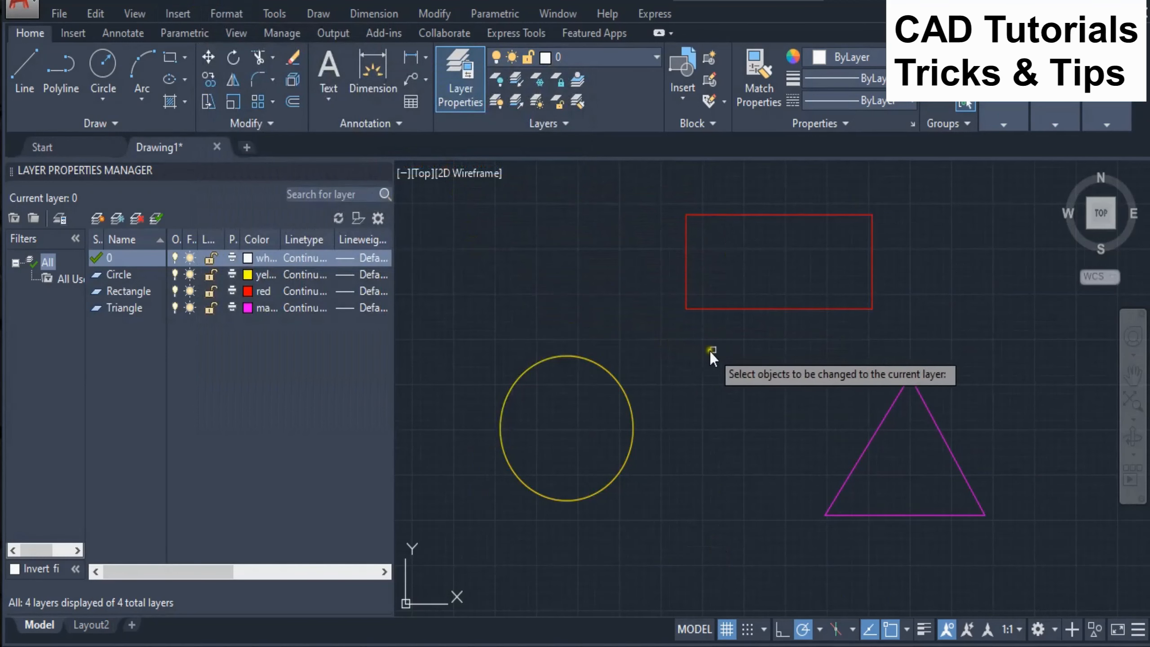
left_click(742, 309)
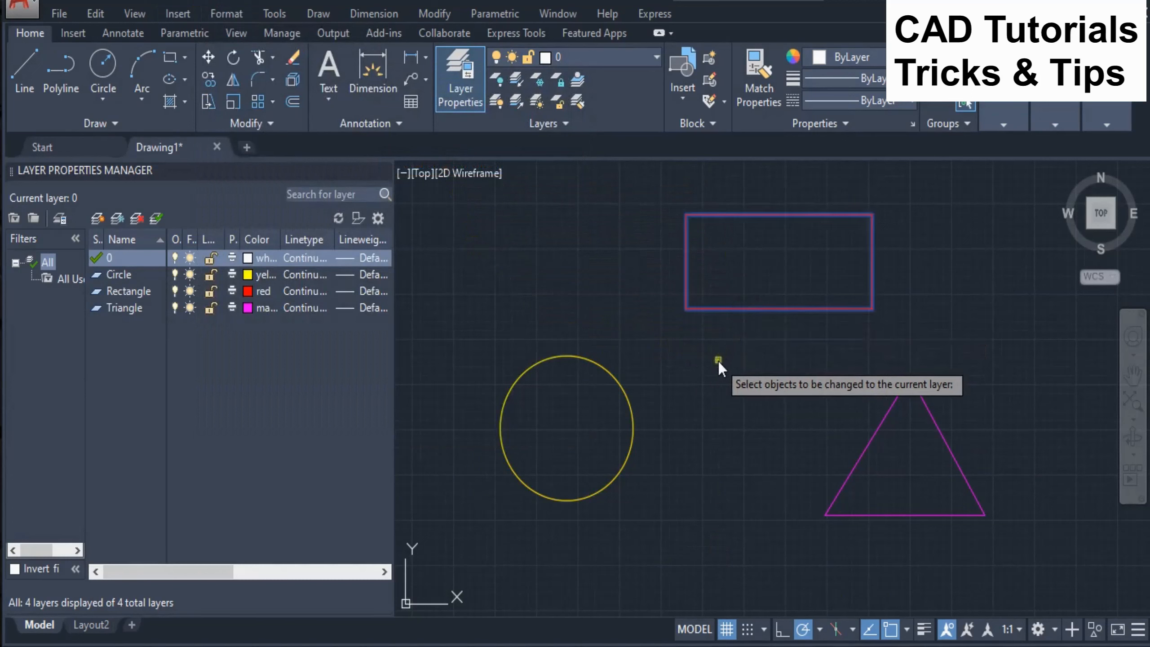
key("Return")
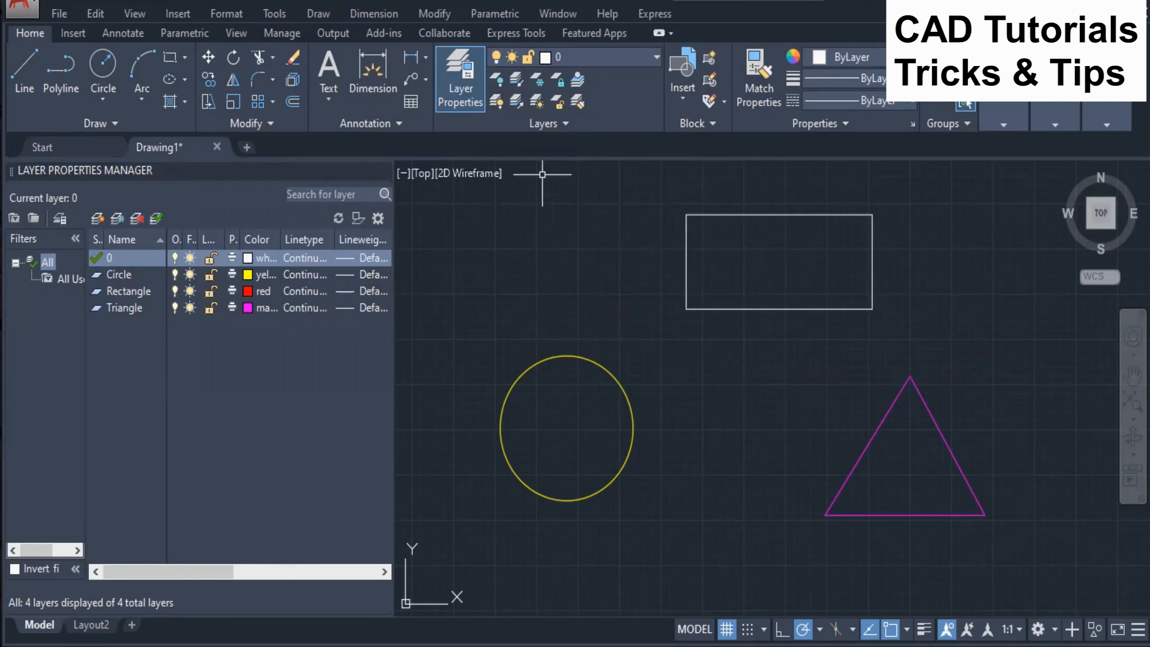
- Move the circle and triangle to layer 0 with Change to Current Layer, and undo the changes for all three shapes
left_click(217, 14)
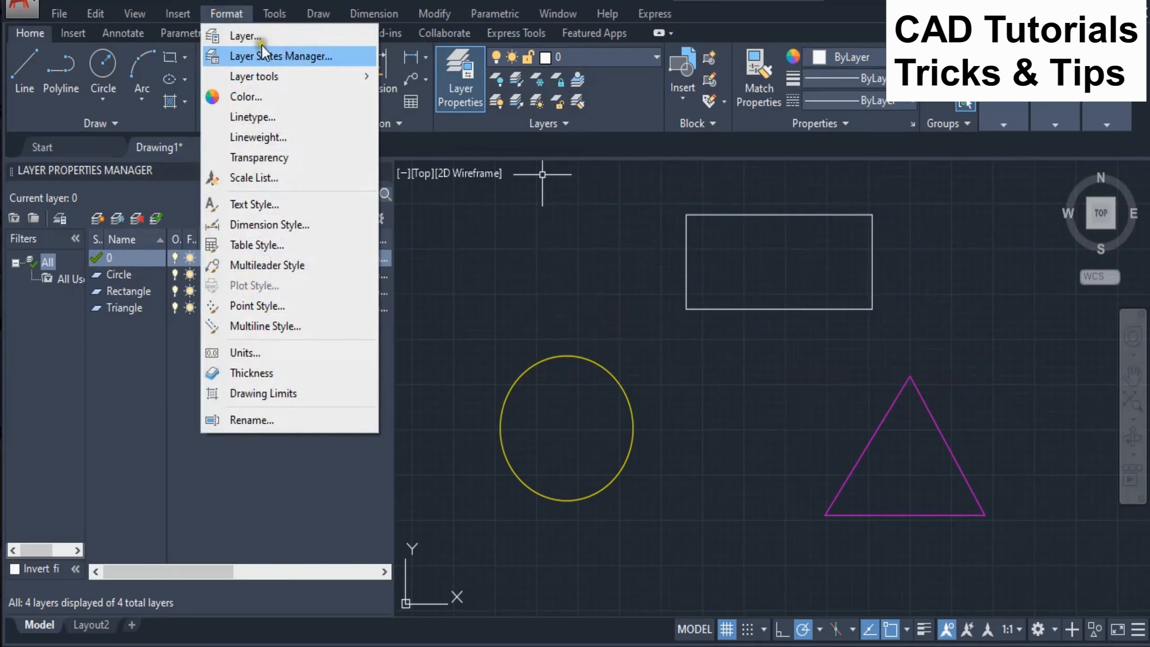
mouse_move(272, 73)
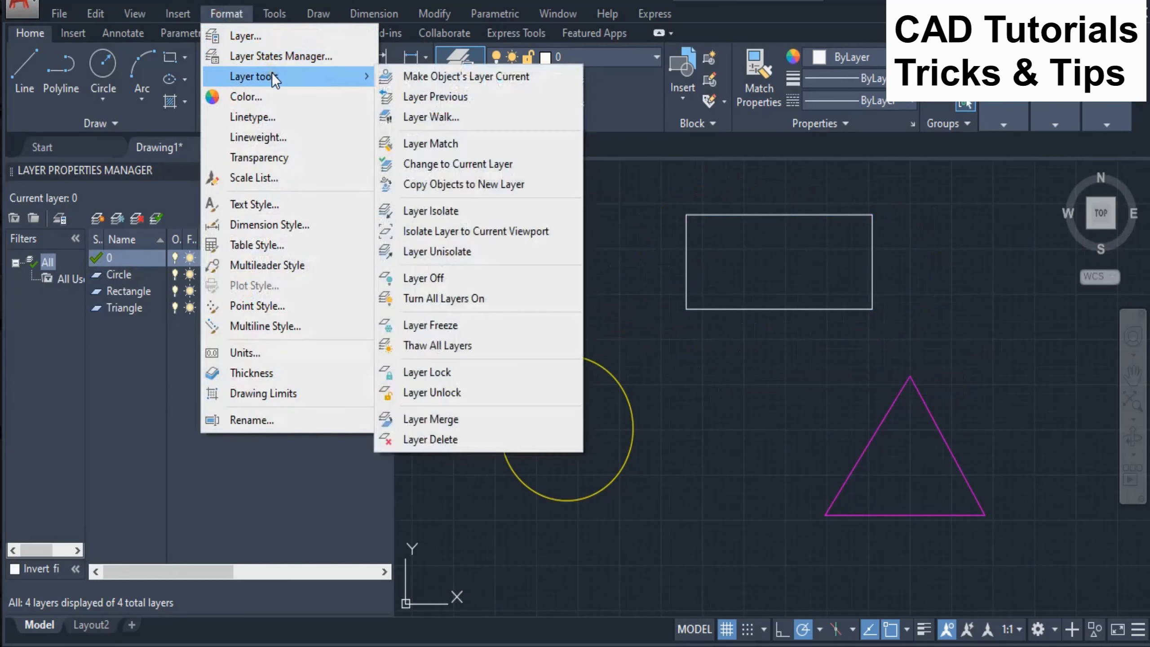
left_click(453, 164)
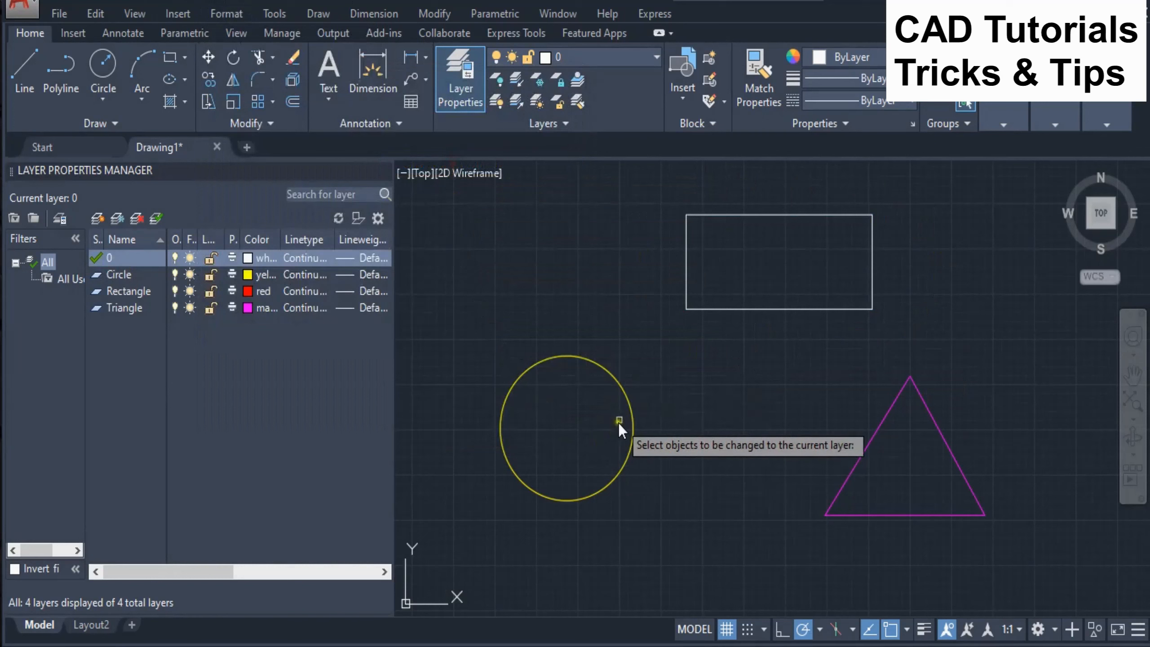
left_click(607, 373)
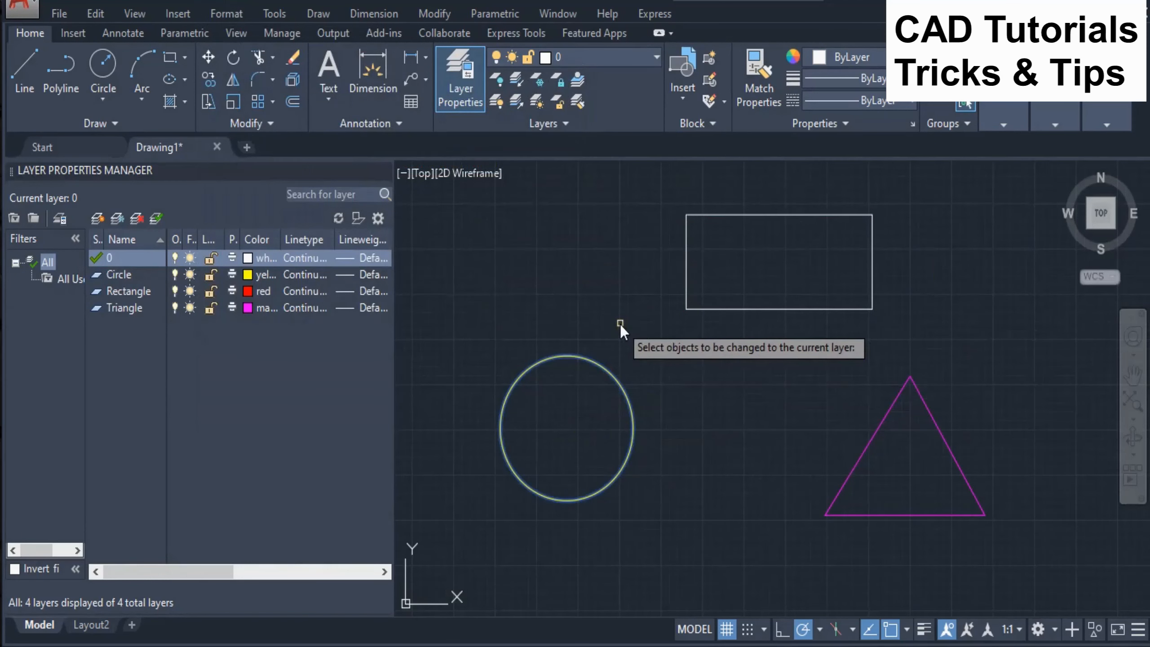
left_click(869, 449)
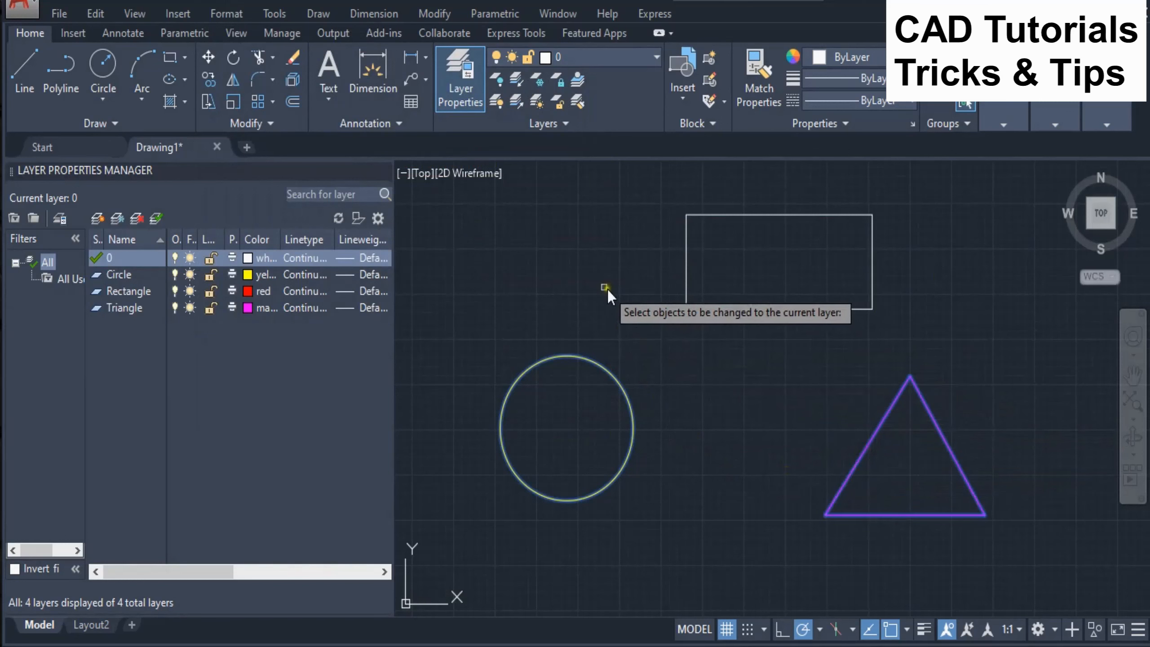
key("Return")
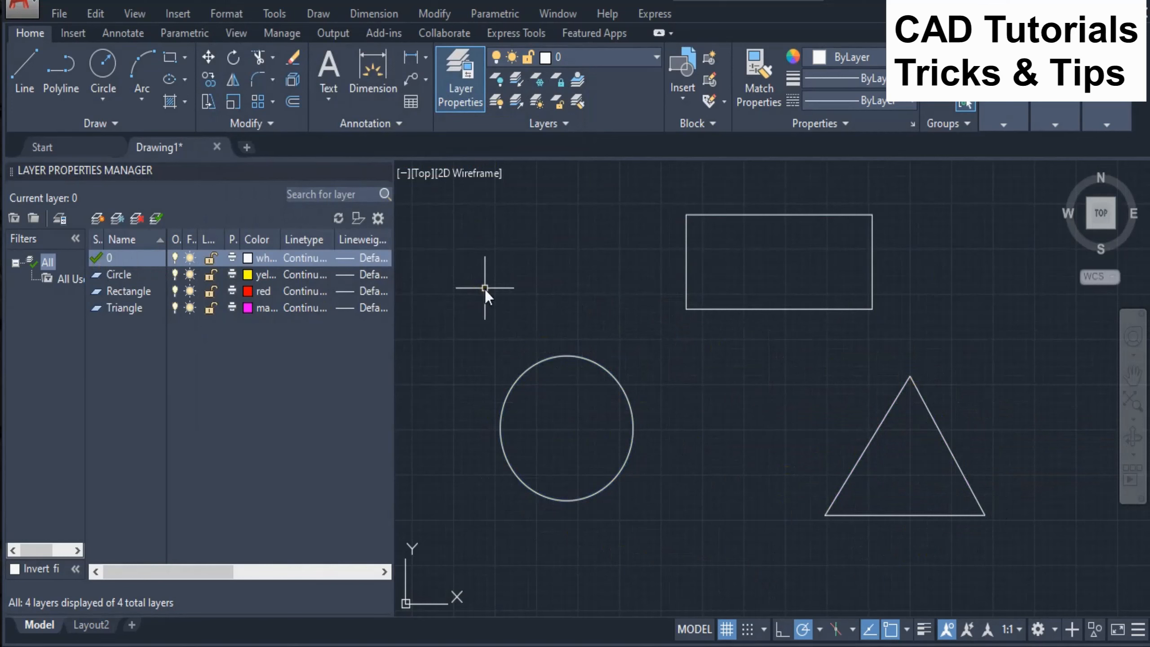
key("ctrl+z")
key("ctrl+z")
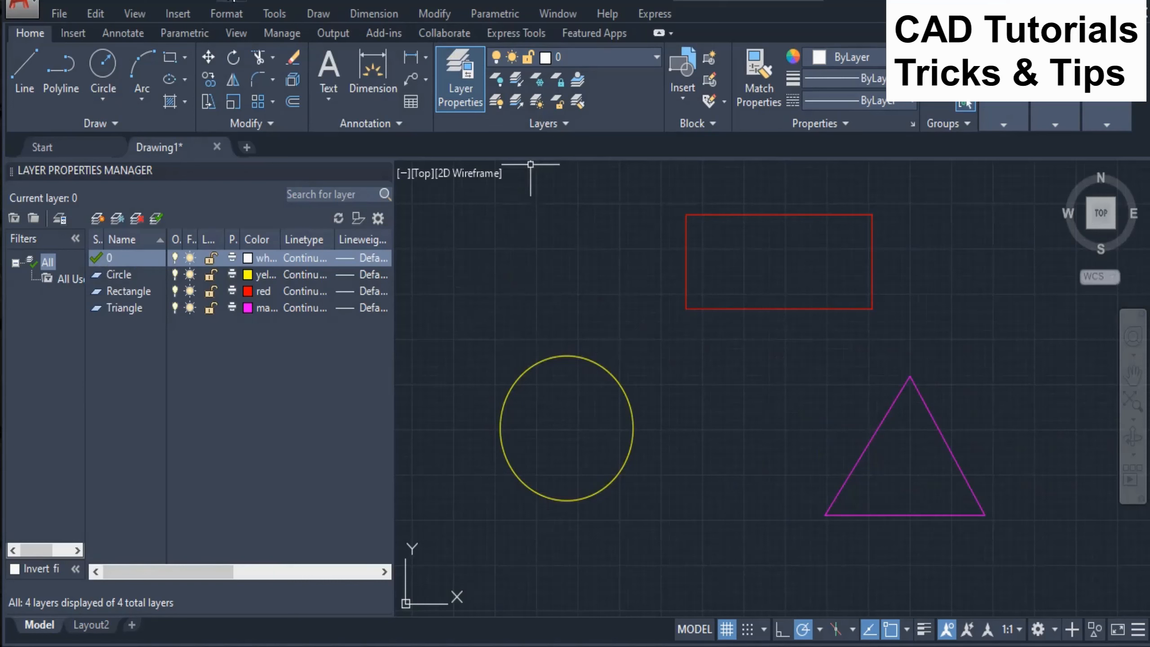
- Copy the circle and rectangle onto the triangle's layer with Copy Objects to New Layer, placing the copies up and left from the triangle's lower-left corner
left_click(217, 13)
mouse_move(271, 76)
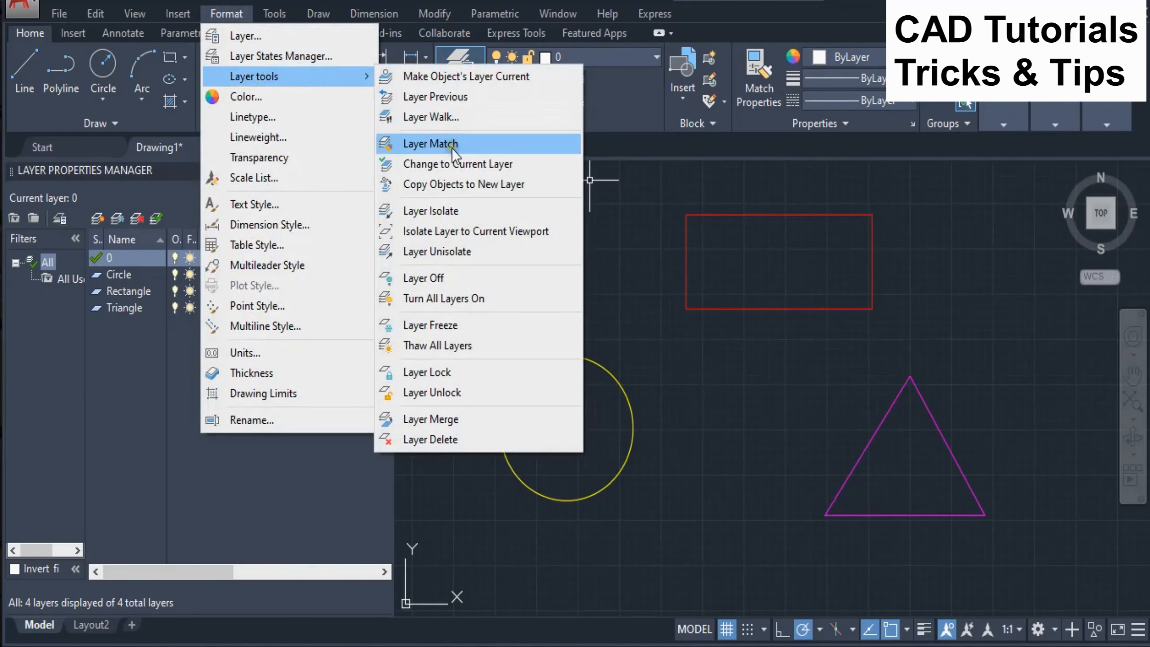
left_click(456, 184)
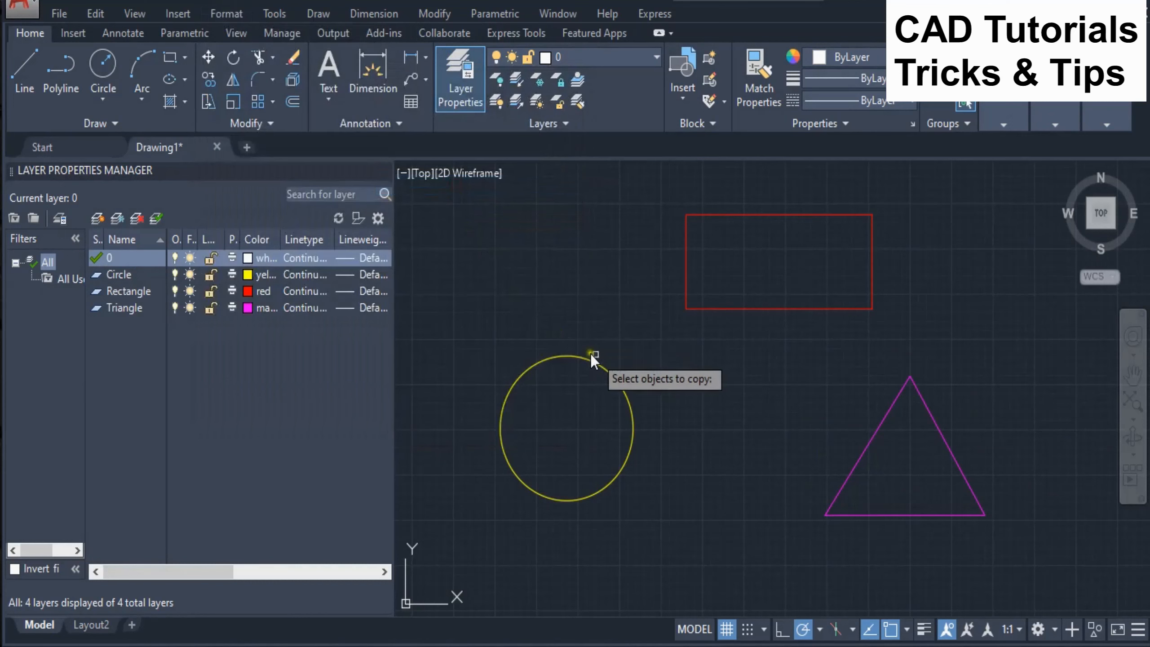
left_click(600, 366)
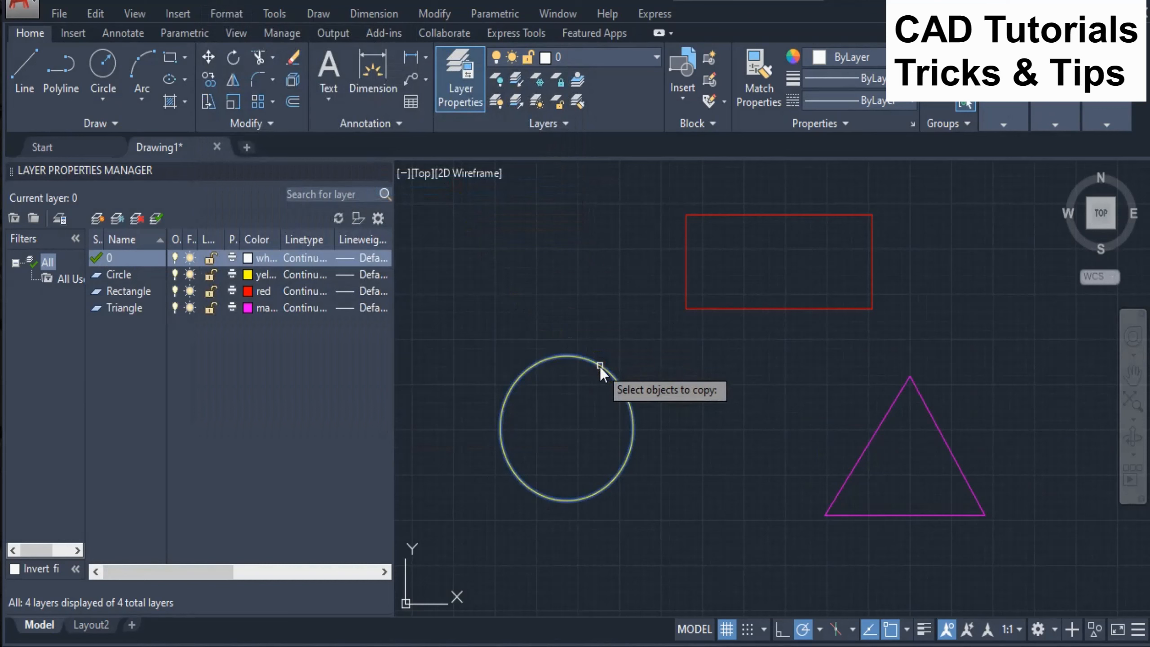
left_click(703, 311)
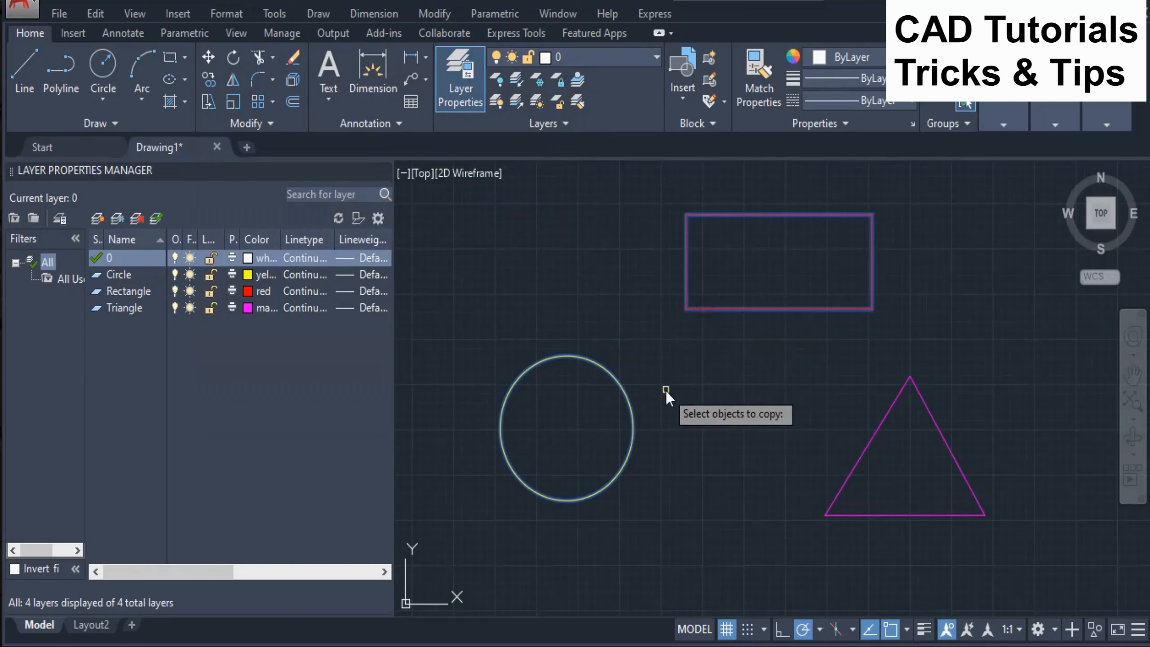
key("Return")
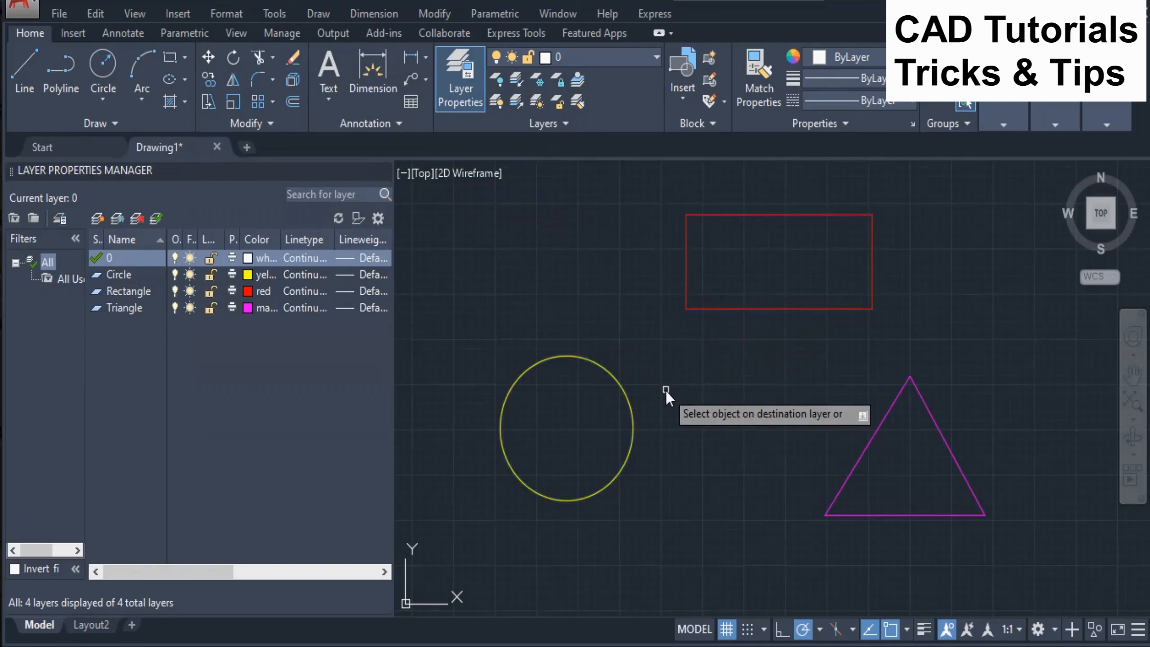
left_click(859, 455)
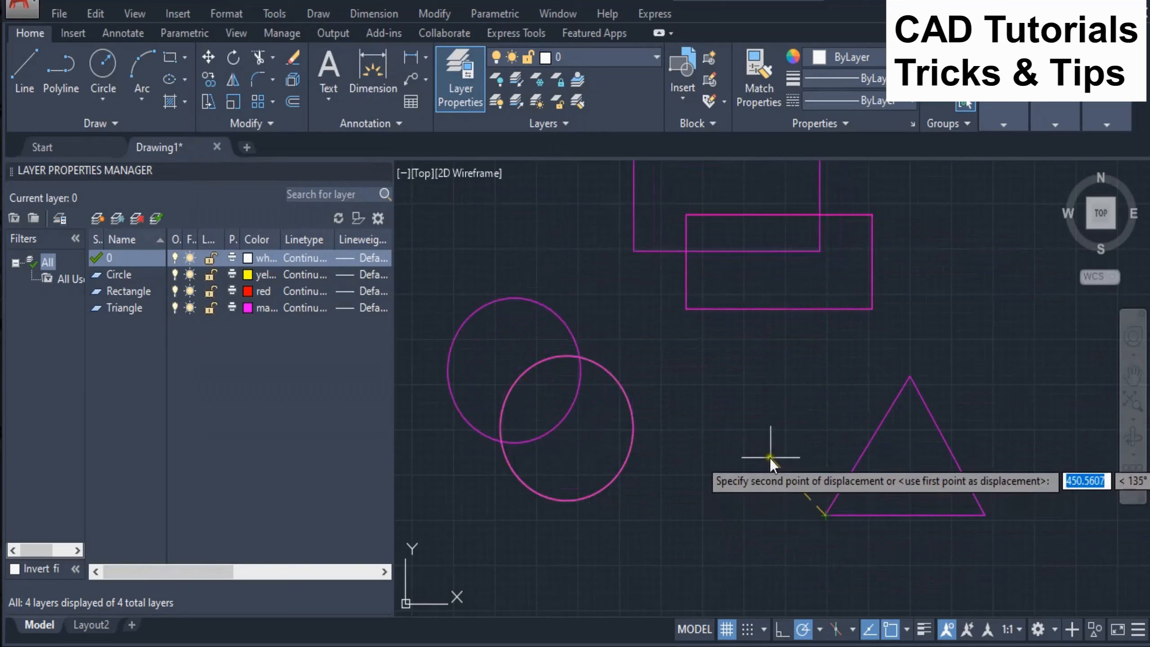
scroll(762, 462, "down", 2)
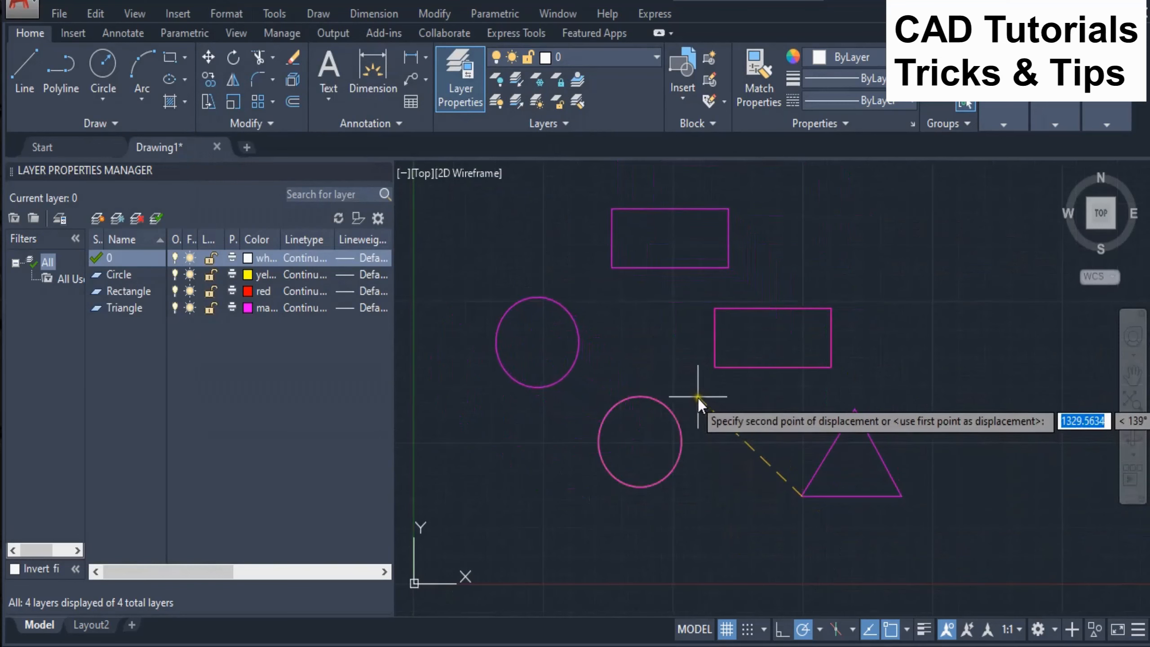
left_click(659, 375)
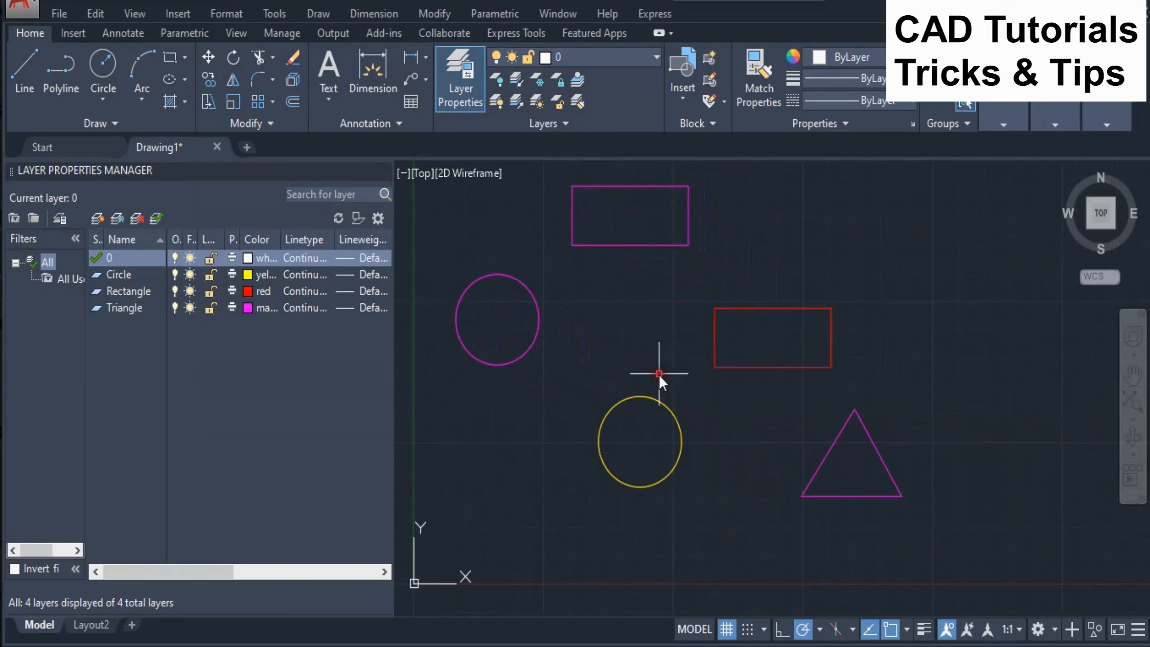
- Undo the copying of the circle and rectangle to the triangle's layer
scroll(725, 443, "down", 2)
scroll(709, 427, "up", 2)
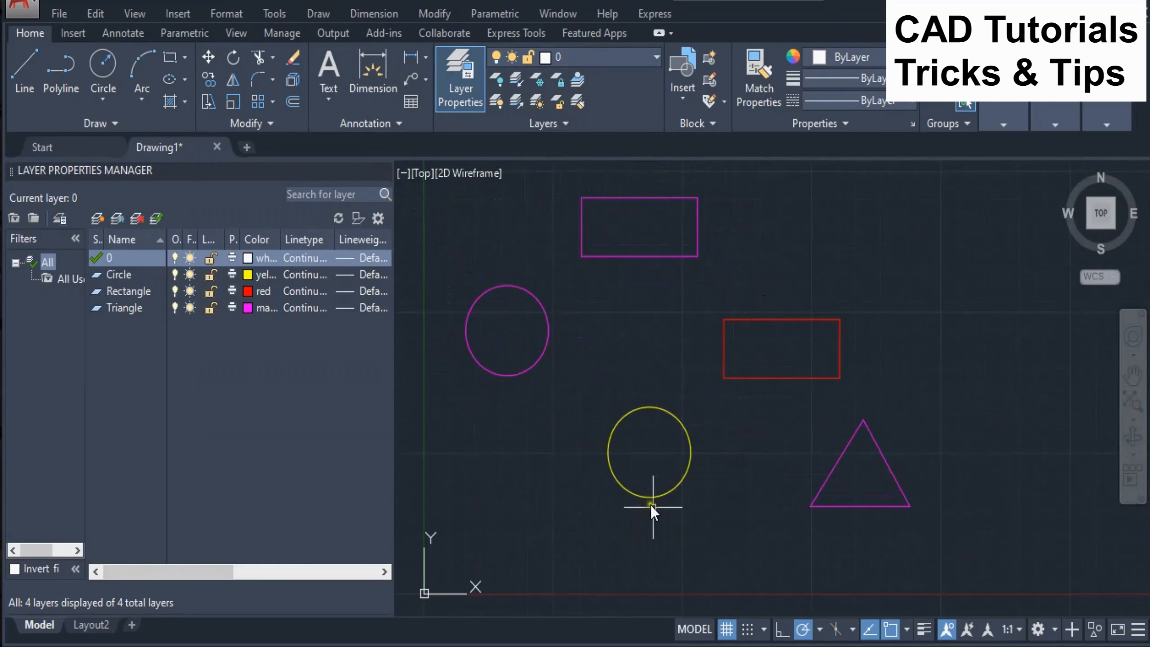
key("ctrl+z")
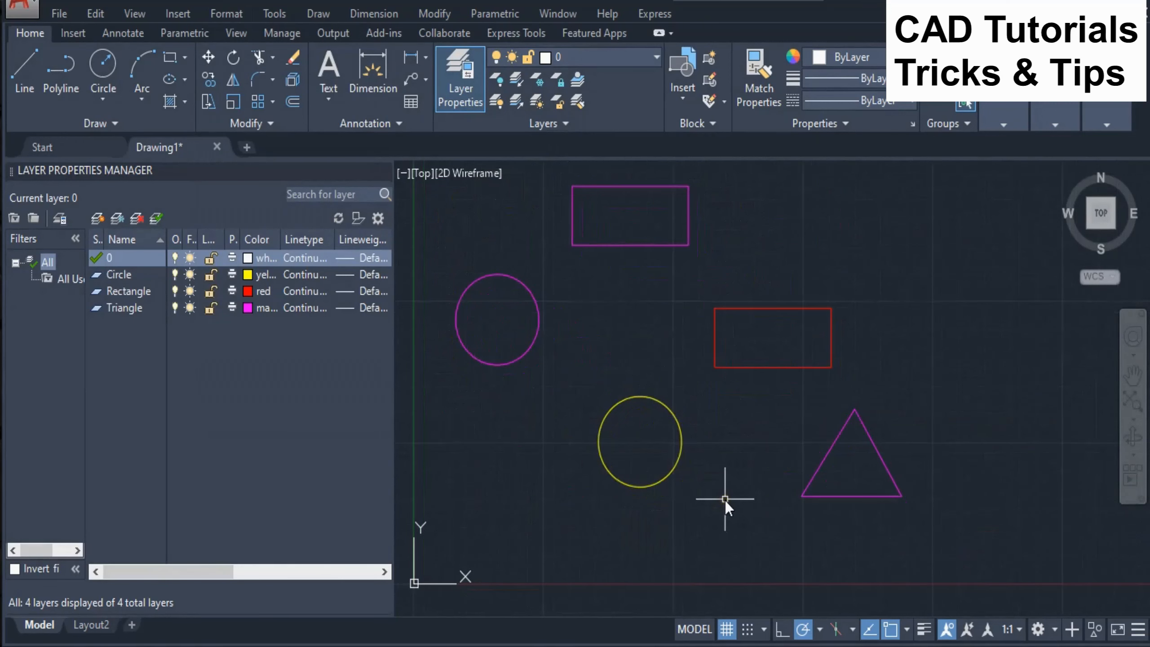
scroll(725, 500, "up", 2)
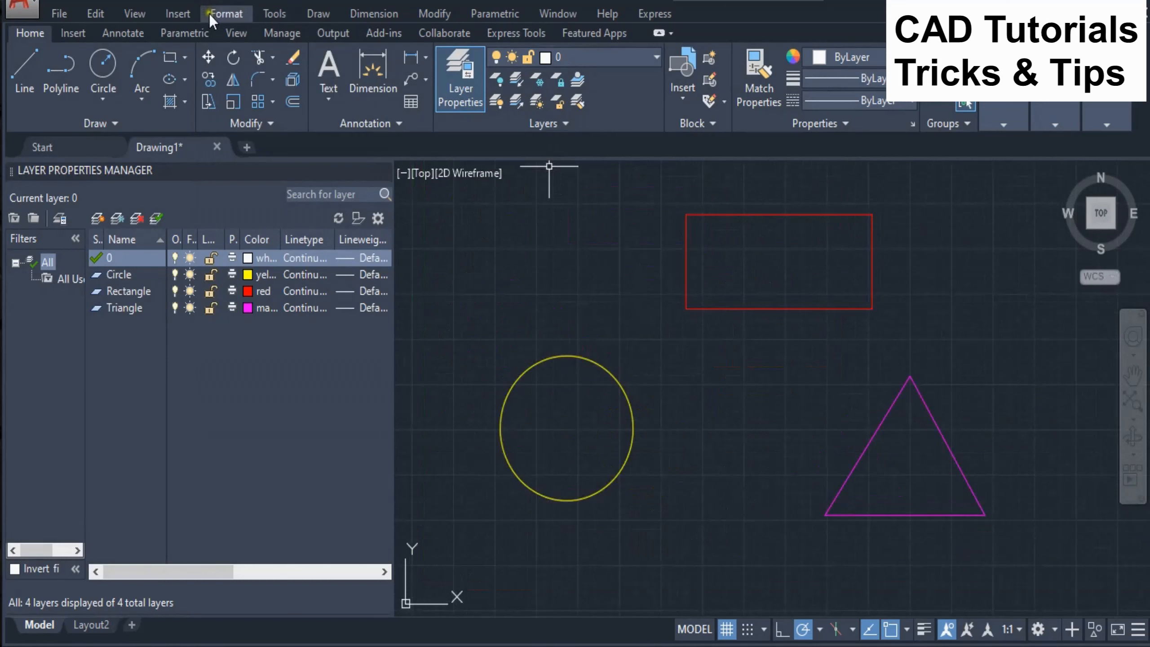
- Isolate the circle's layer with Layer Isolate
left_click(222, 14)
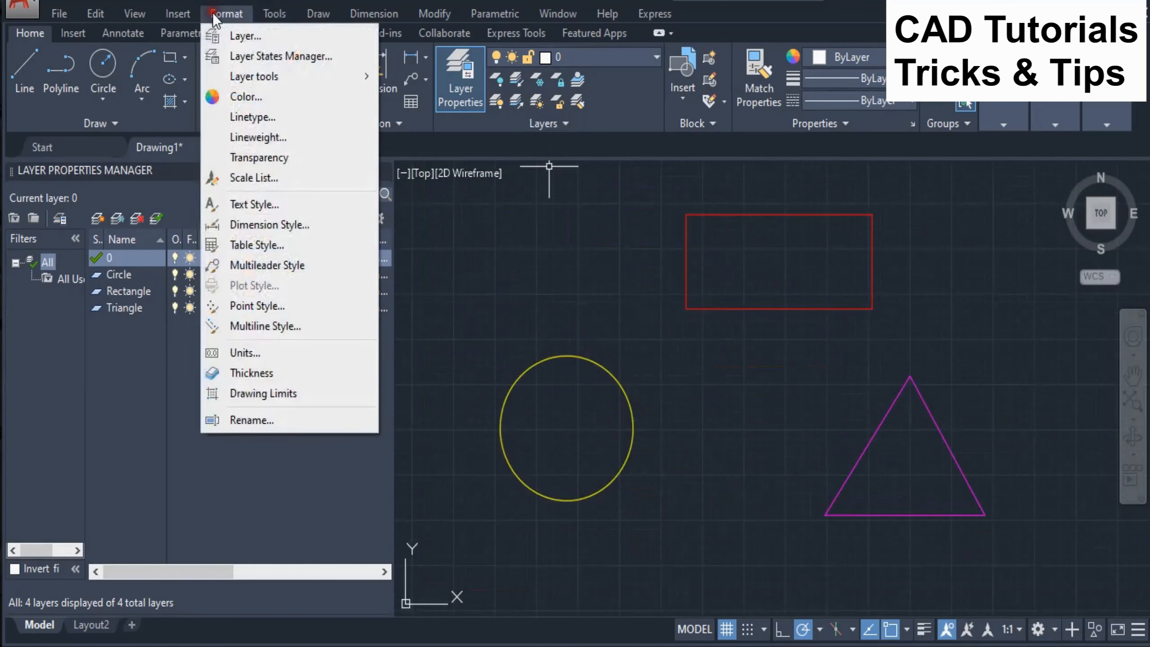
mouse_move(238, 74)
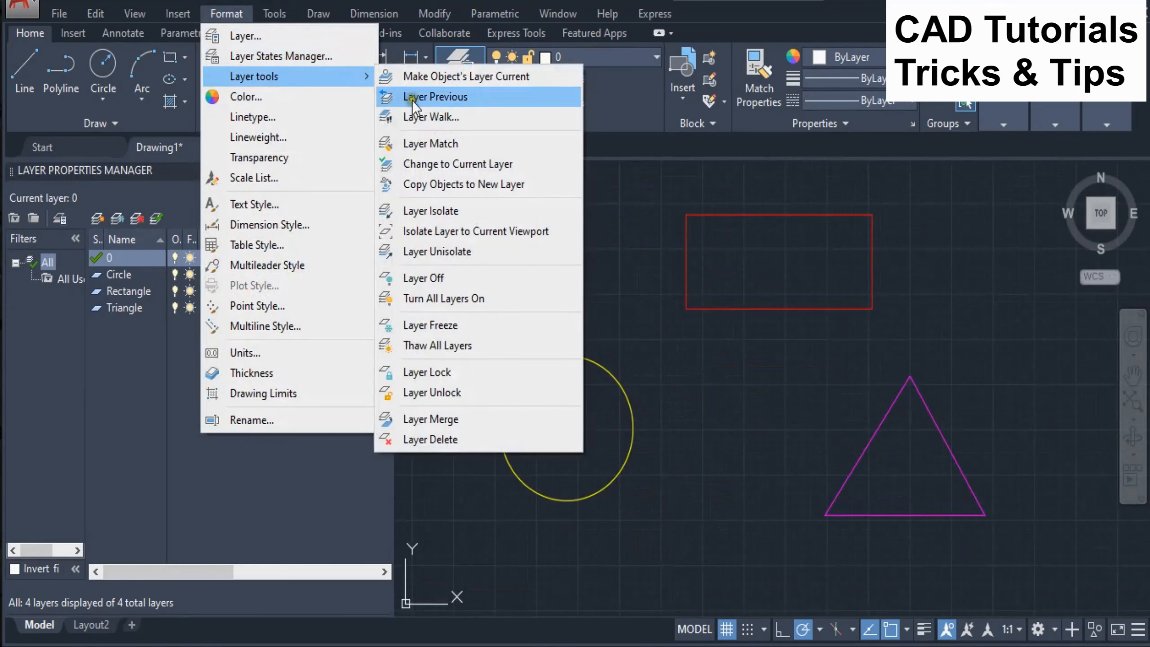
left_click(442, 210)
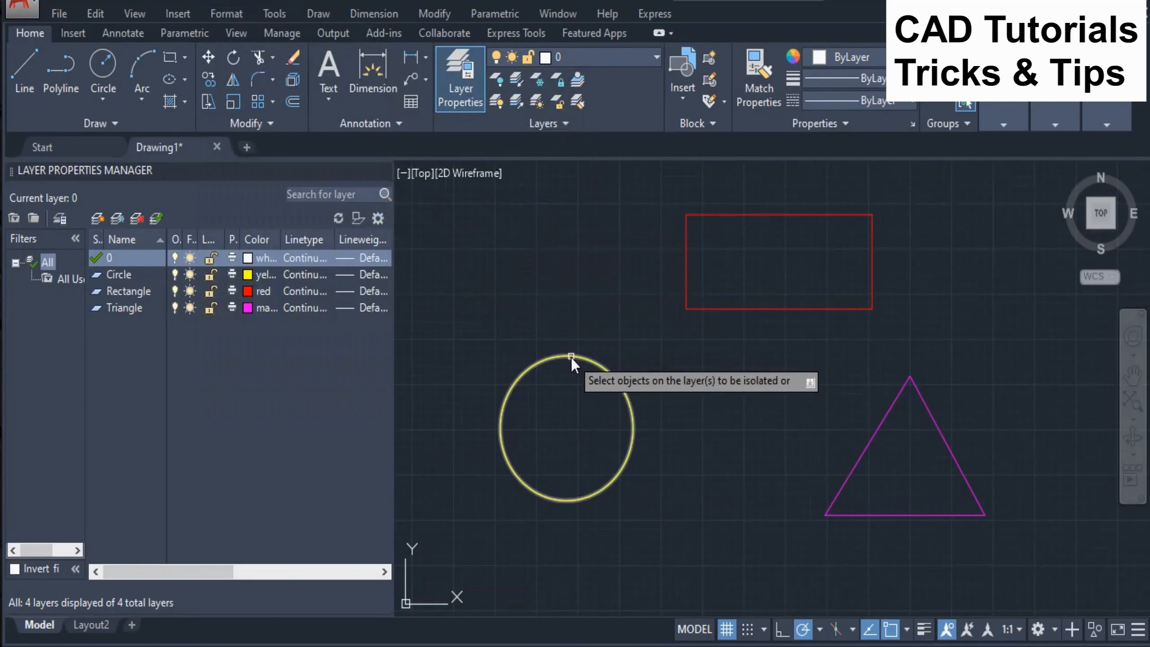
left_click(572, 357)
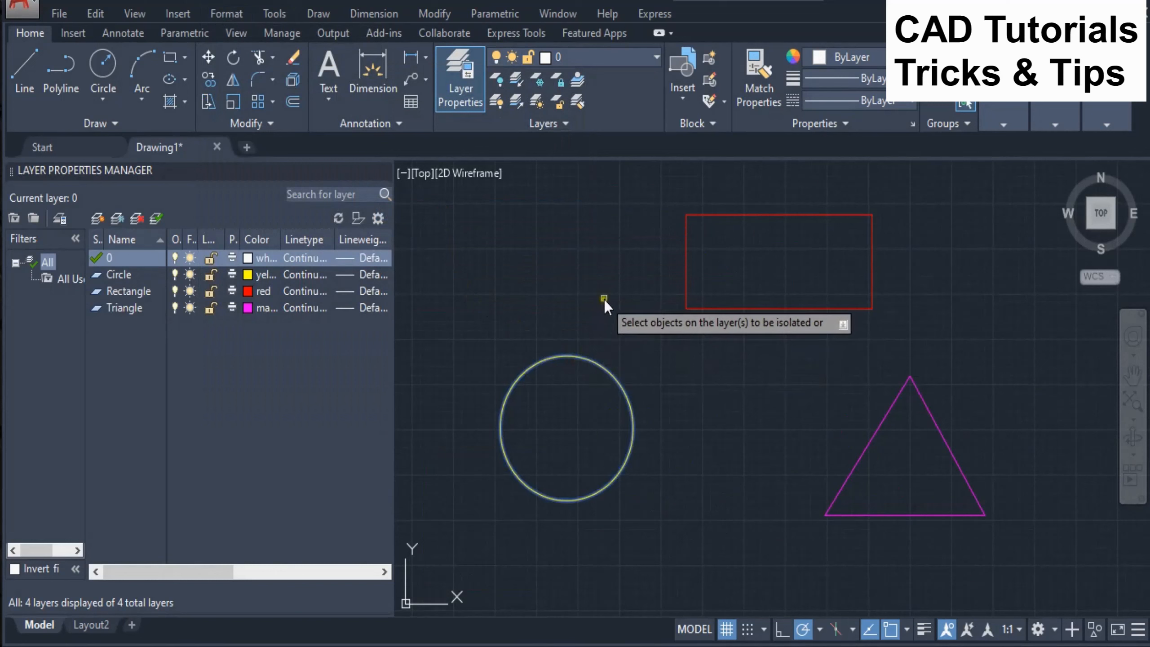
key("Return")
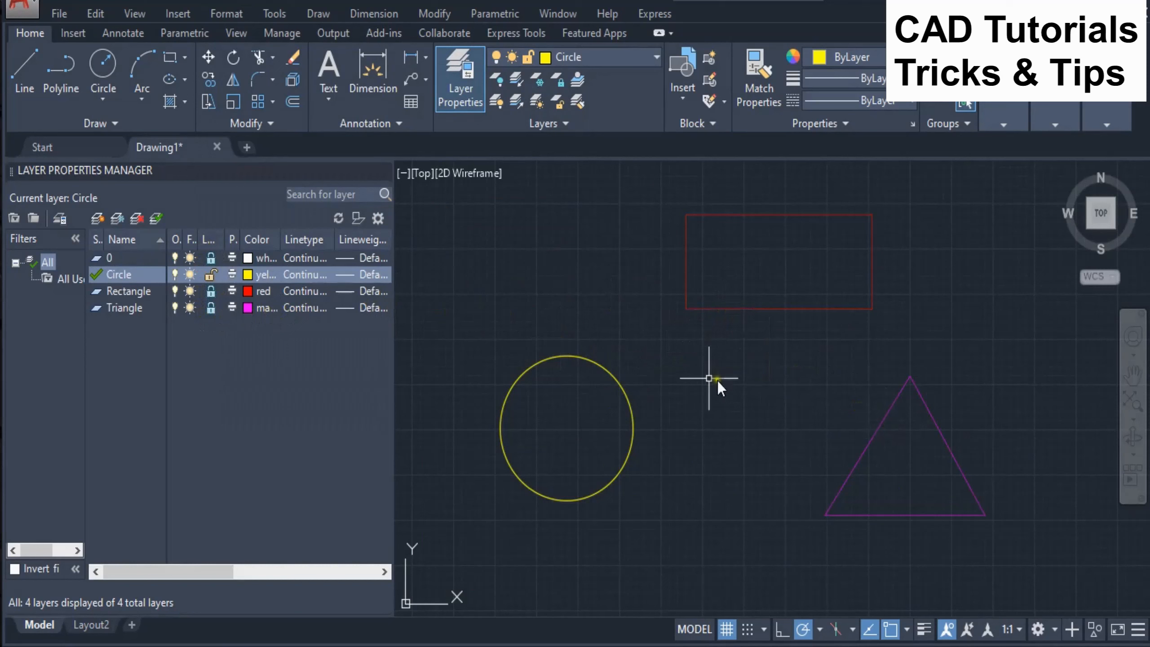
- Select the circle, the rectangle and the circle again in turn to check which shapes remain editable under the layer isolation
left_click(622, 383)
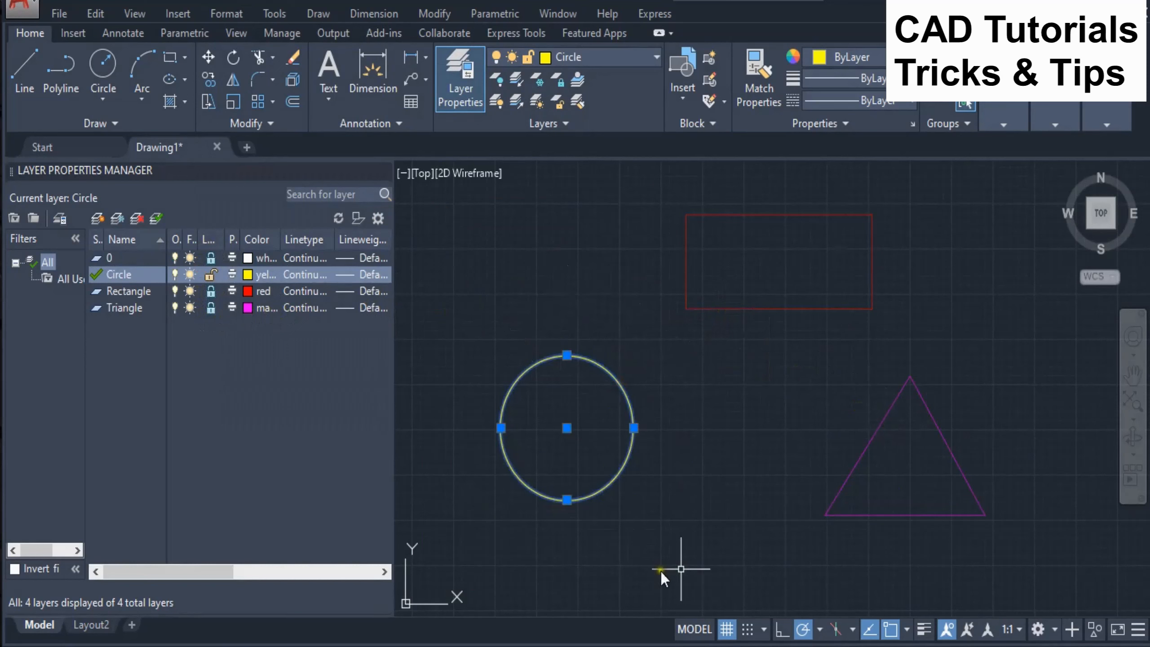
key("Escape")
left_click(765, 308)
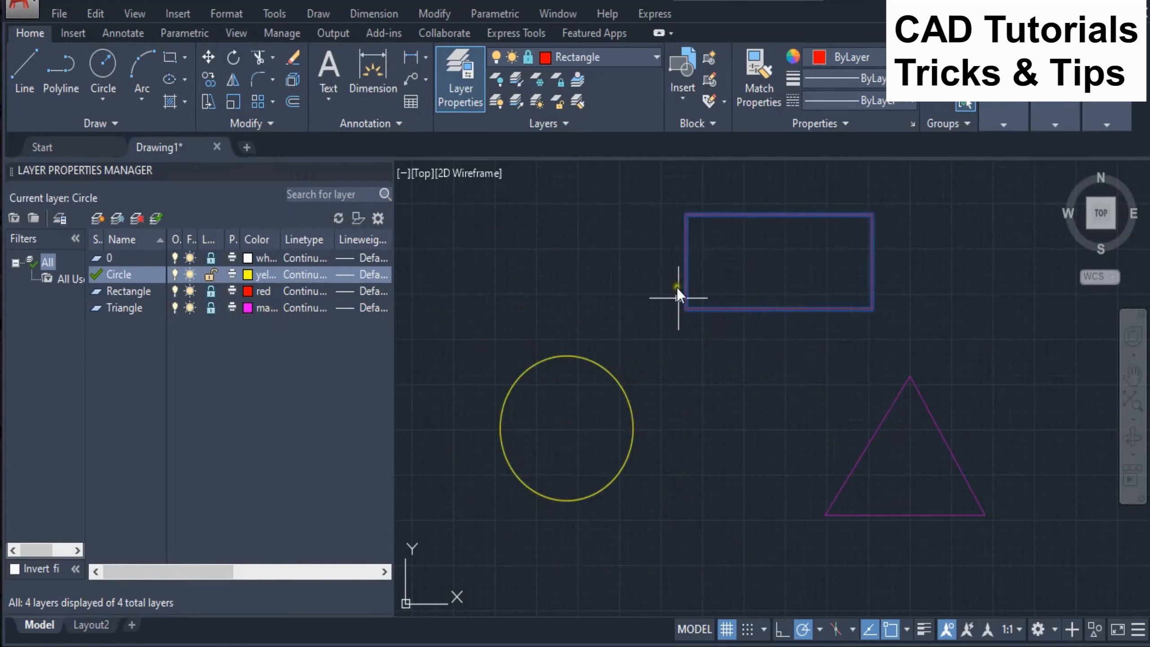
key("Escape")
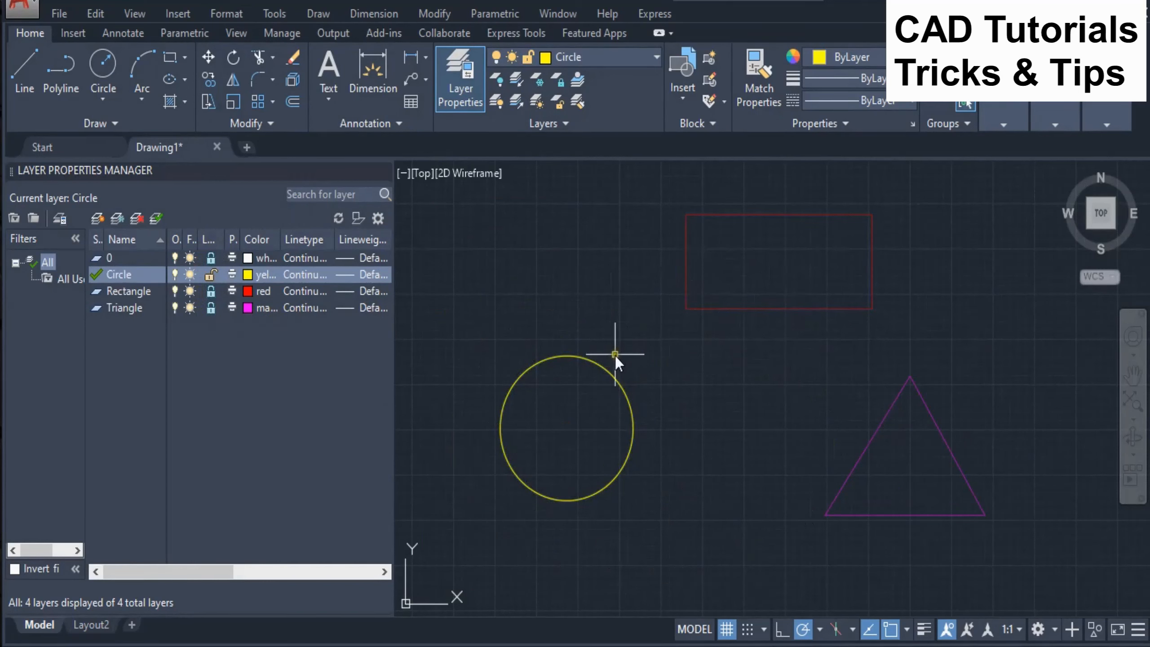
left_click(607, 367)
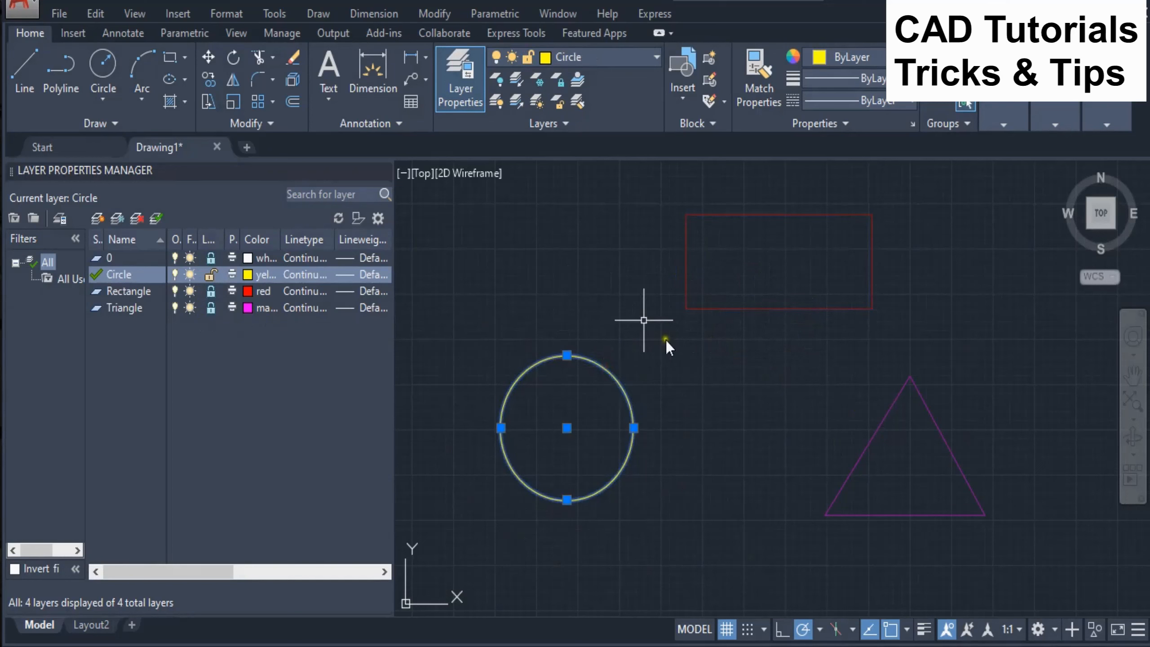
key("Escape")
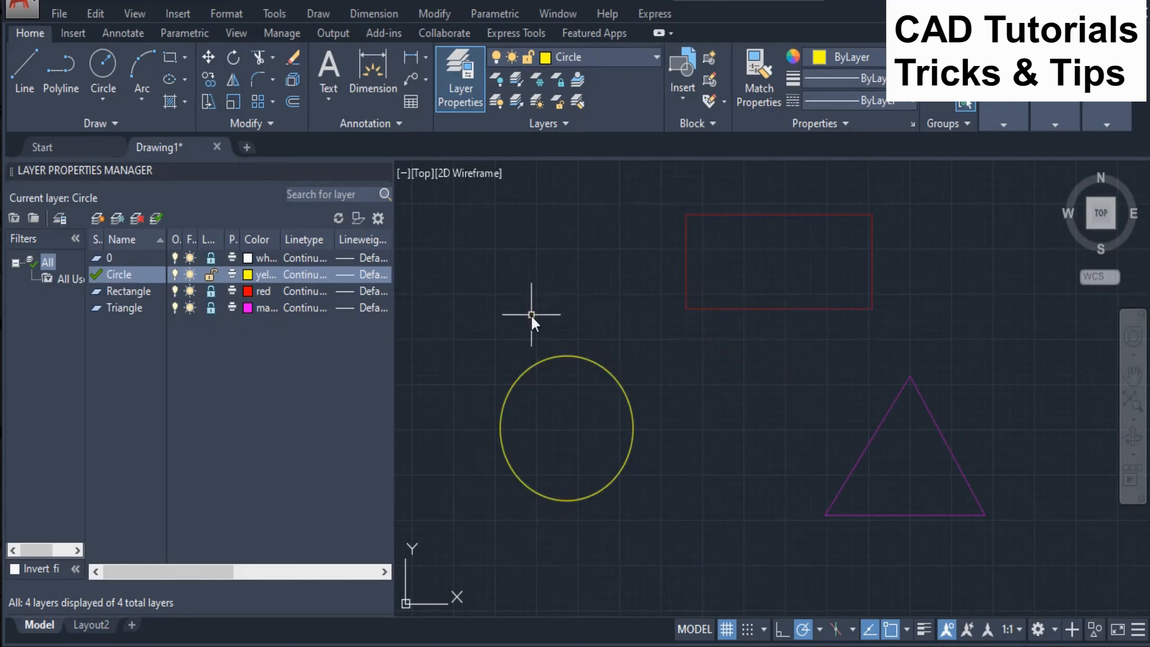
- Undo the circle's layer isolation, and isolate the layers of both the circle and the rectangle with Layer Isolate
key("ctrl+z")
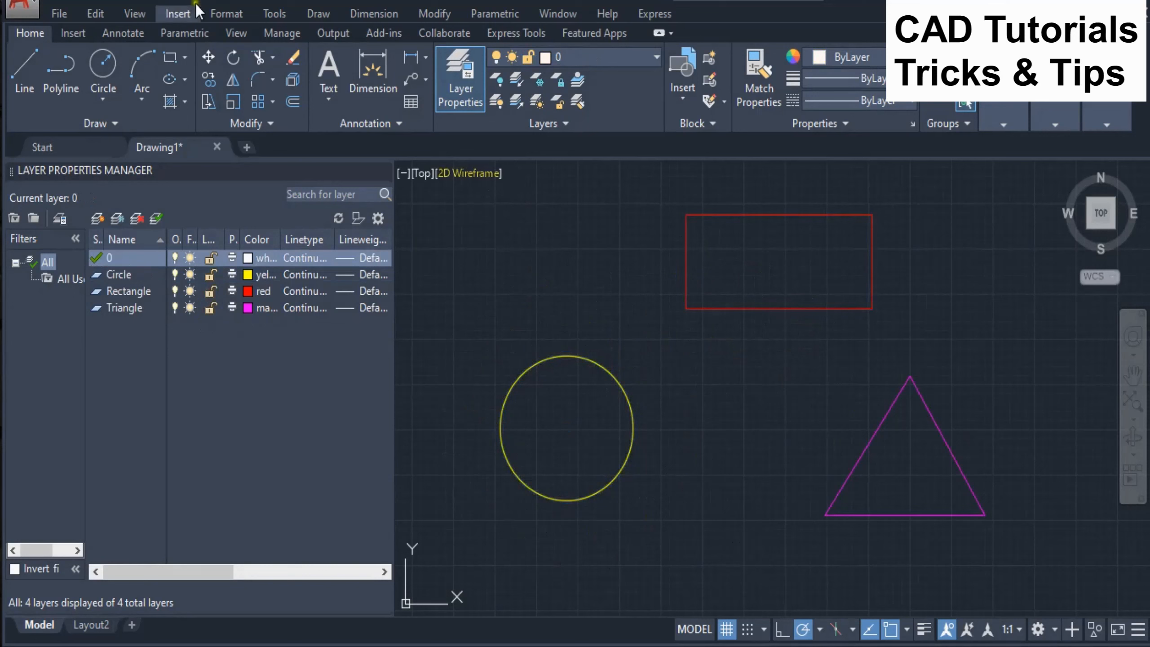
left_click(214, 14)
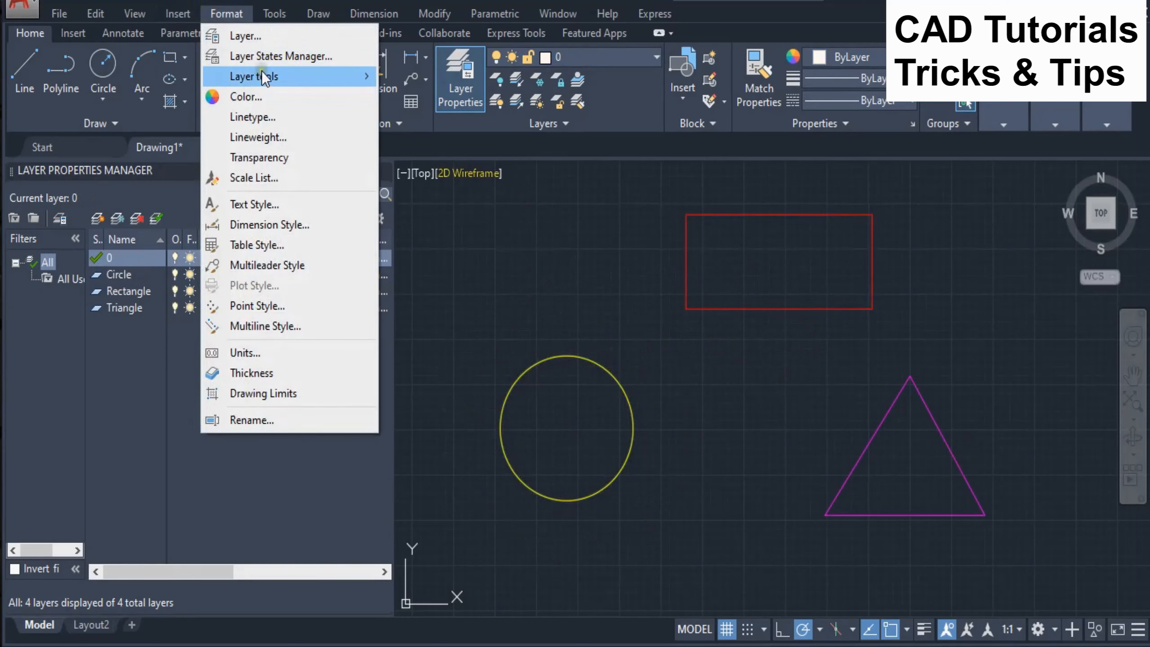
mouse_move(261, 72)
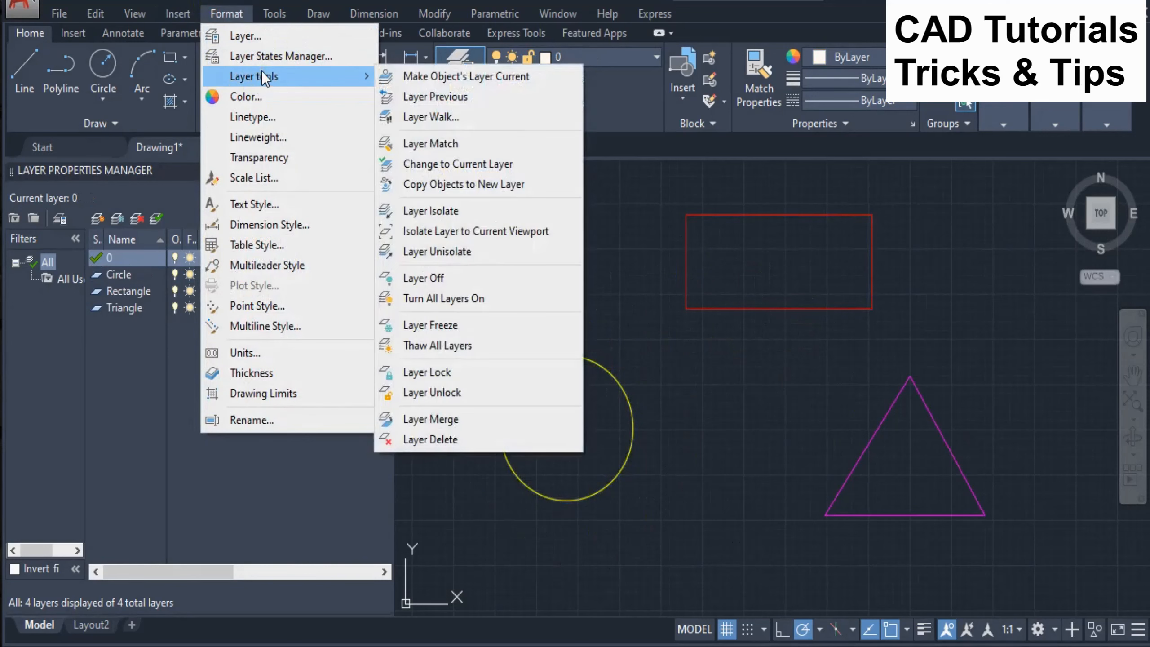
left_click(440, 211)
left_click(614, 379)
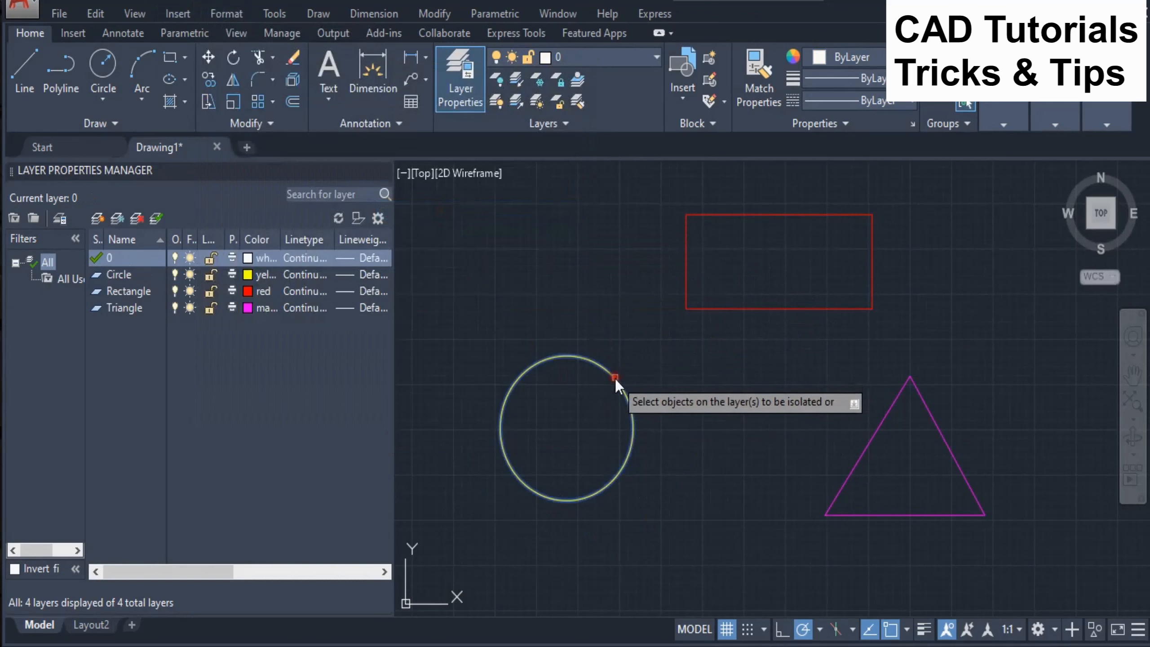
left_click(763, 308)
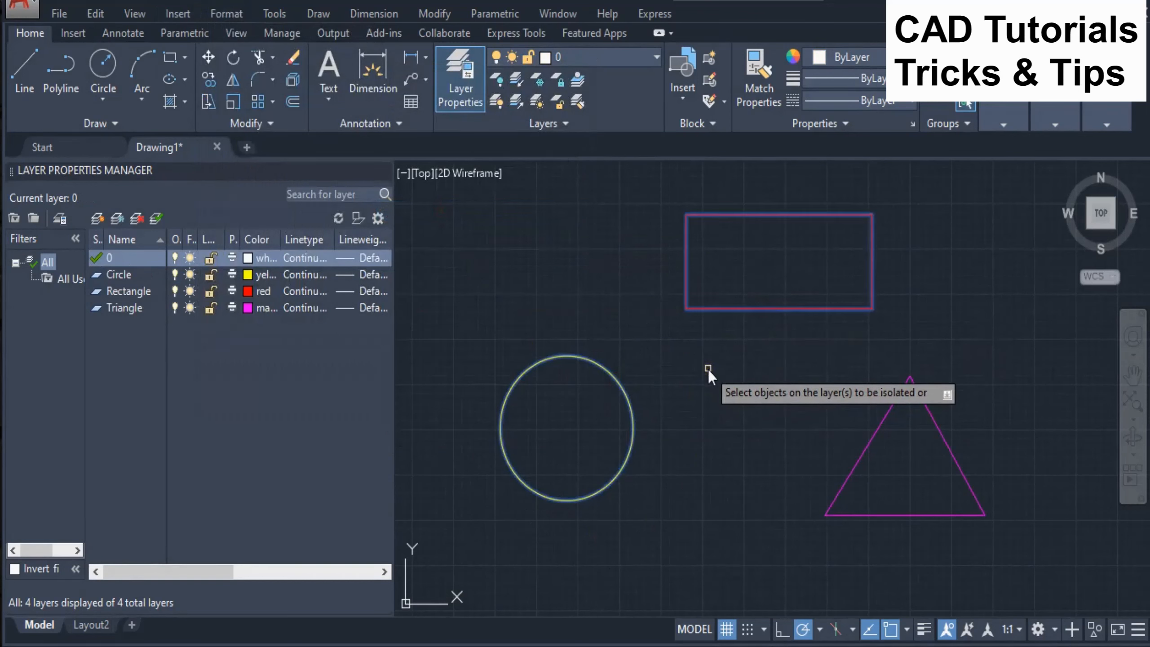
key("Return")
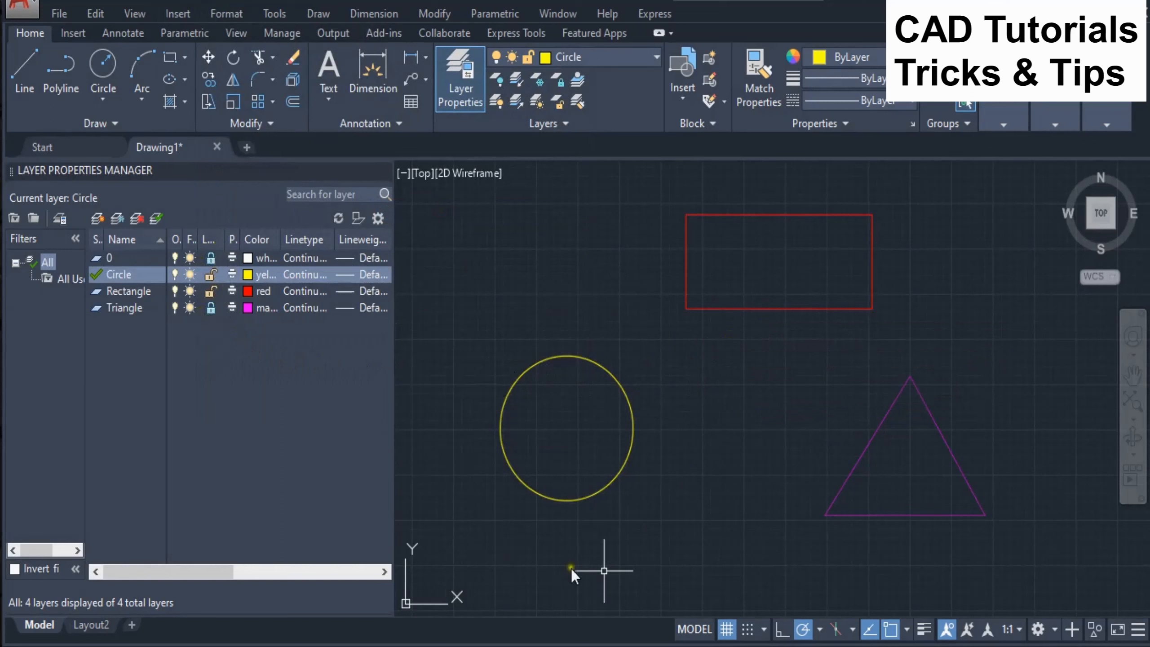
- Select the circle and rectangle together, and the triangle separately, to compare isolated and locked objects
left_click(626, 395)
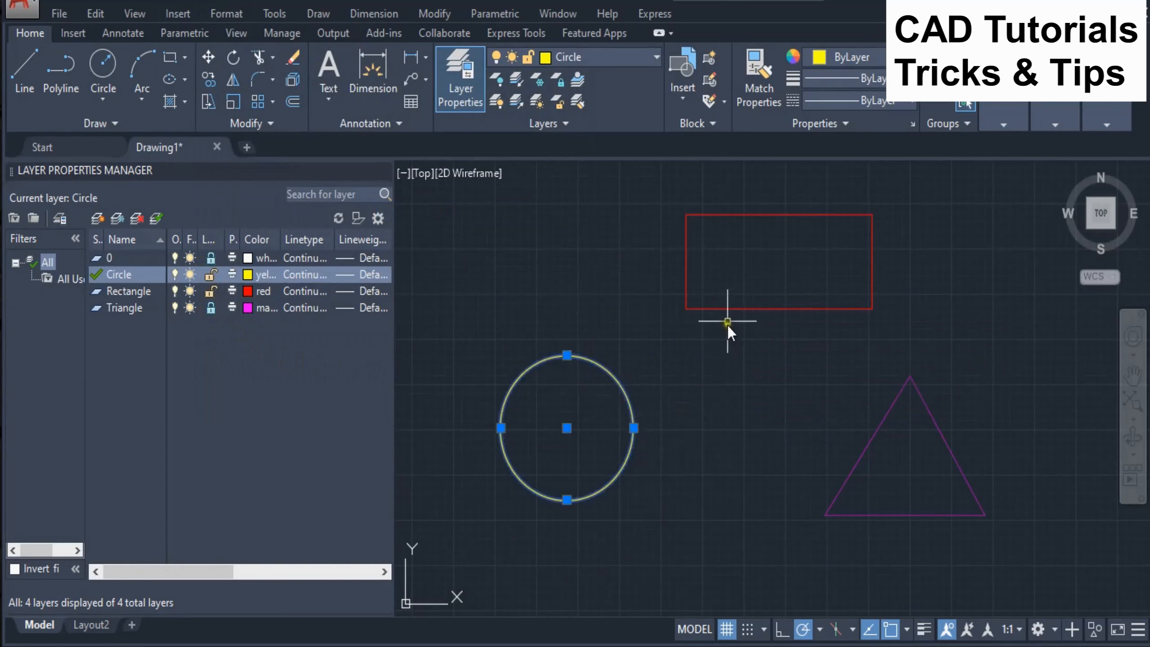
left_click(729, 310)
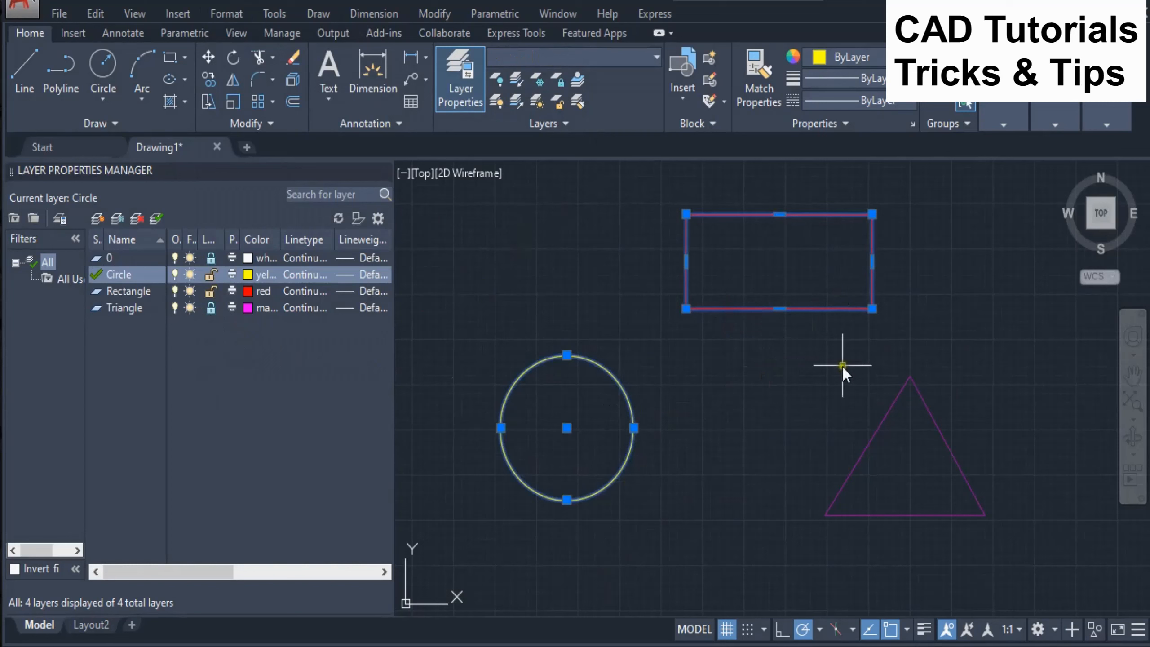
key("Escape")
left_click(872, 439)
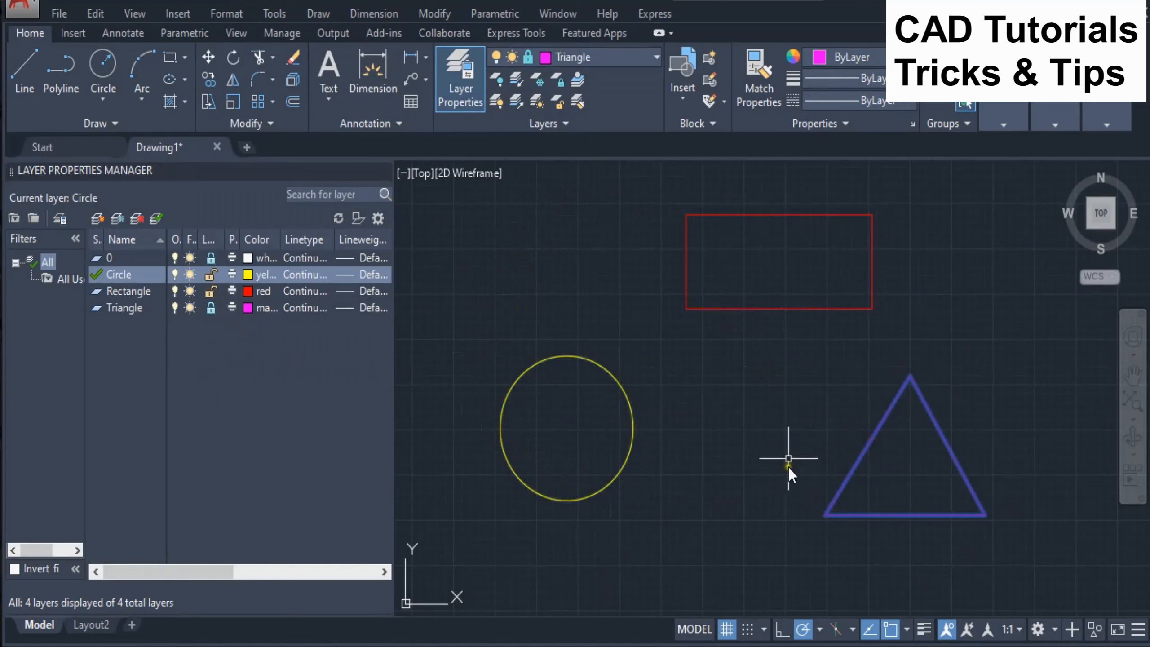
key("Escape")
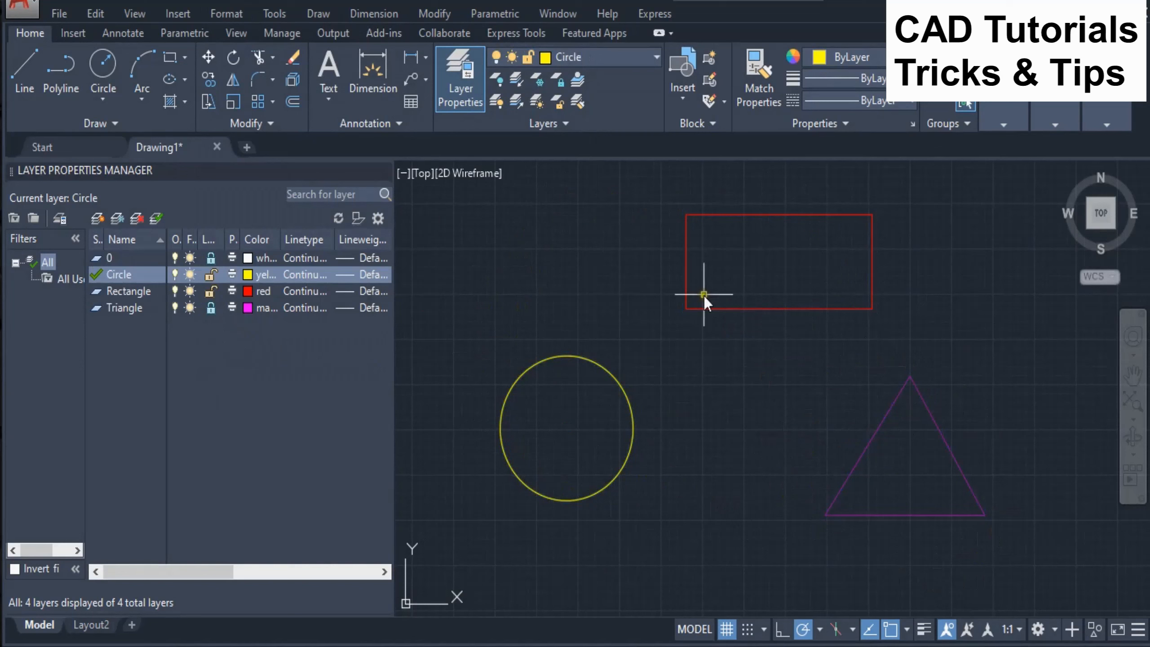
- Restore all layers to their state before isolation with Layer Unisolate
left_click(218, 15)
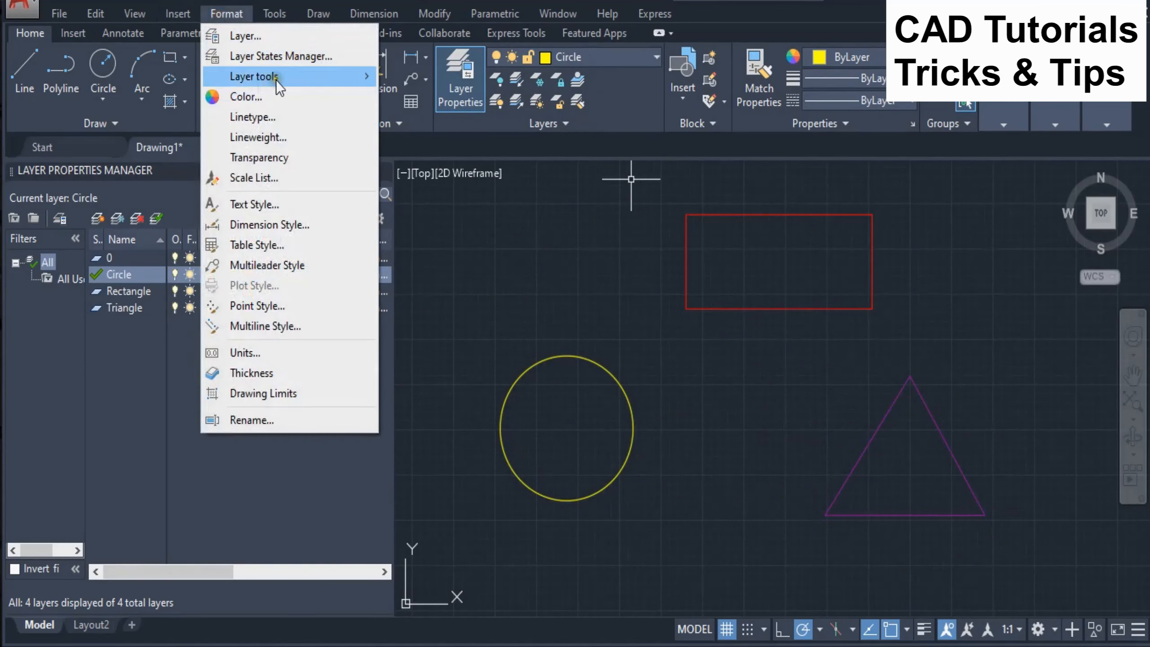
mouse_move(276, 80)
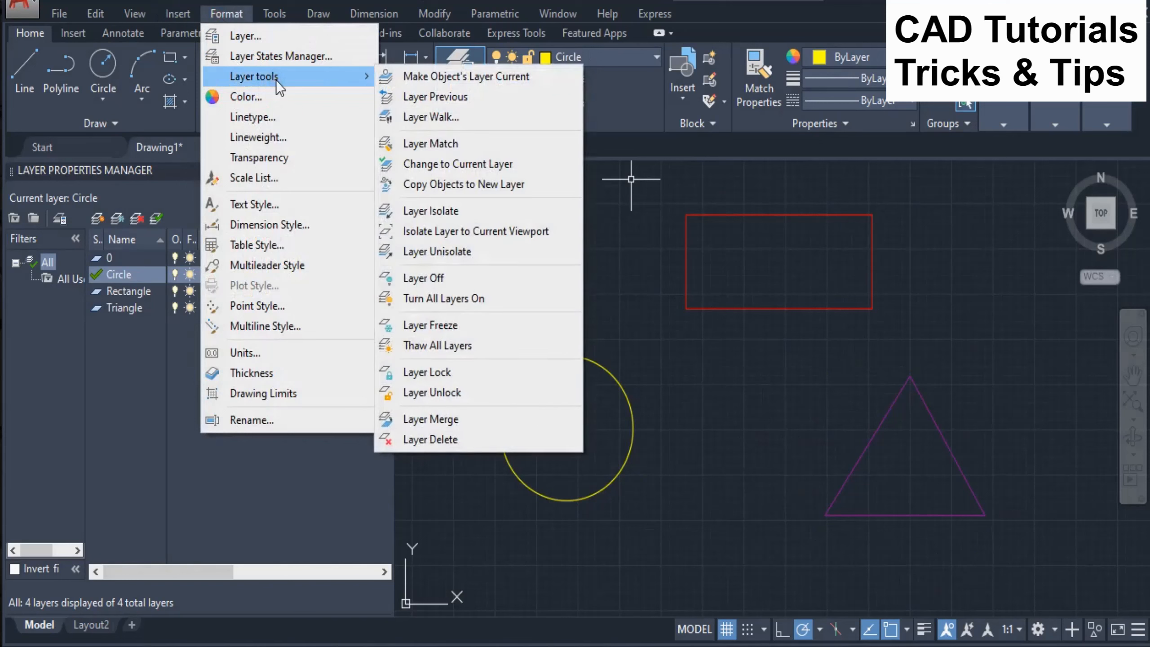
left_click(440, 253)
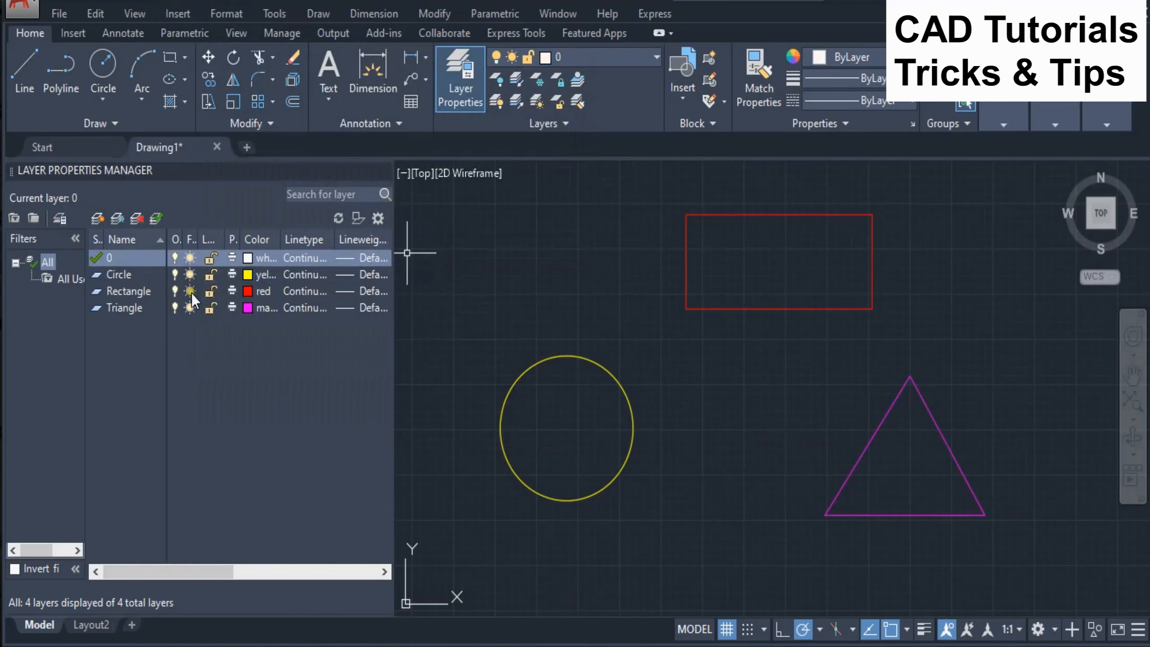
- Select the triangle, rectangle and circle to check that all three are editable, and clear the selection
left_click(855, 461)
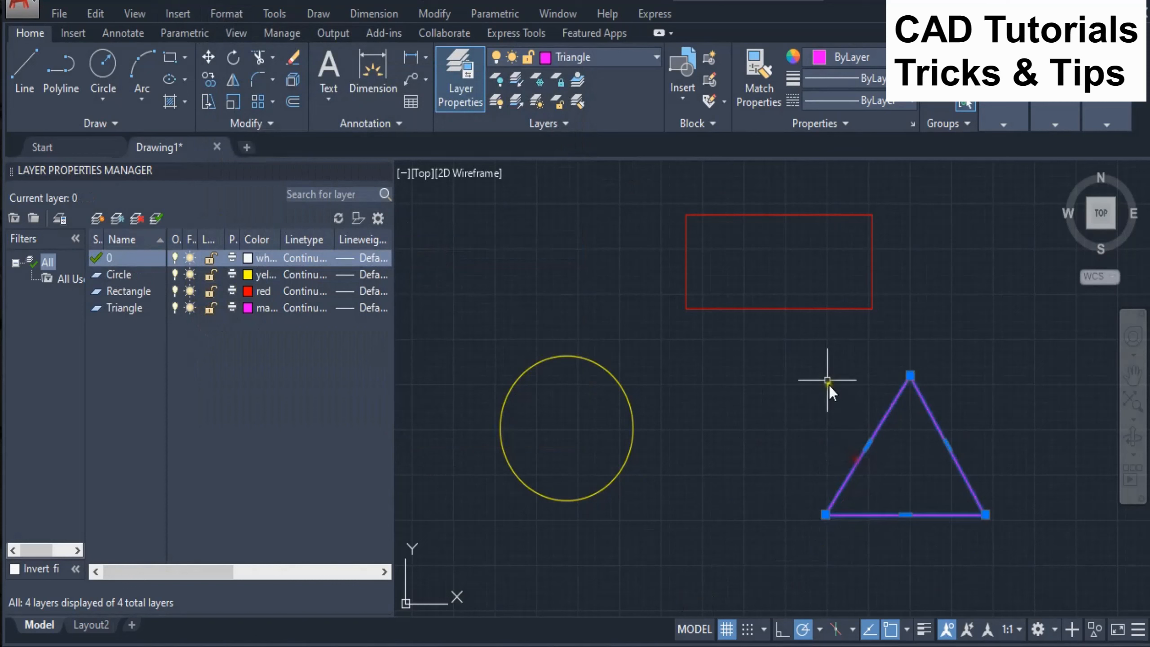
left_click(795, 310)
left_click(572, 356)
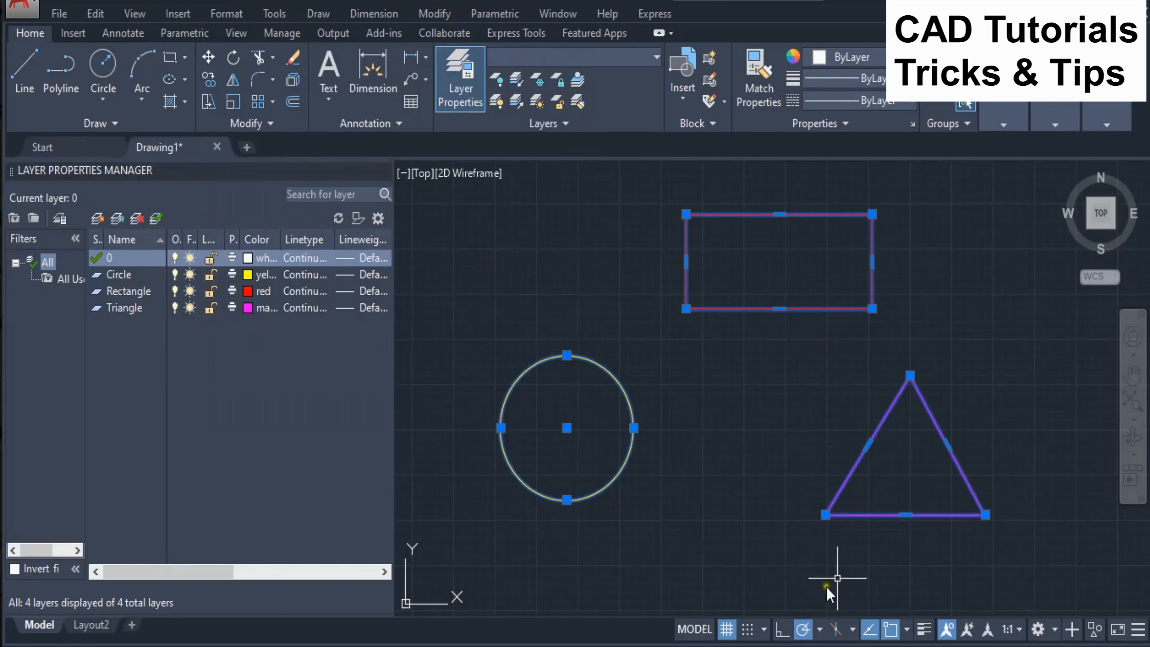
key("Escape")
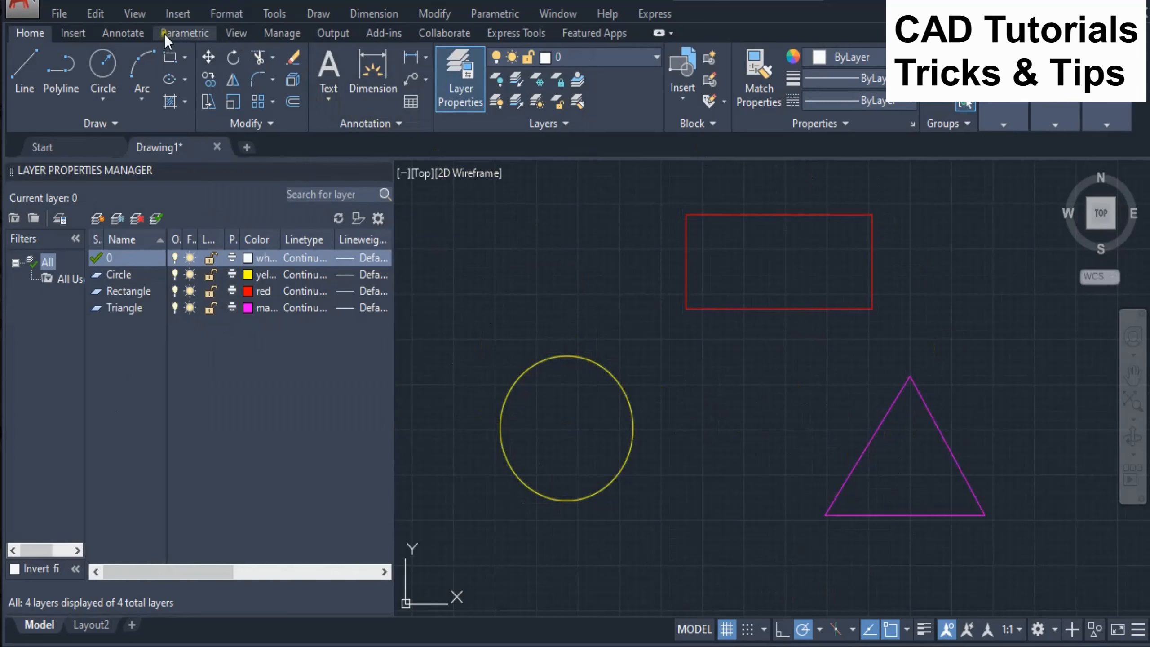
- Open Layout2 and shrink its viewport by stretching the lower-right corner up and inward, freeing the lower part of the sheet
mouse_move(88, 626)
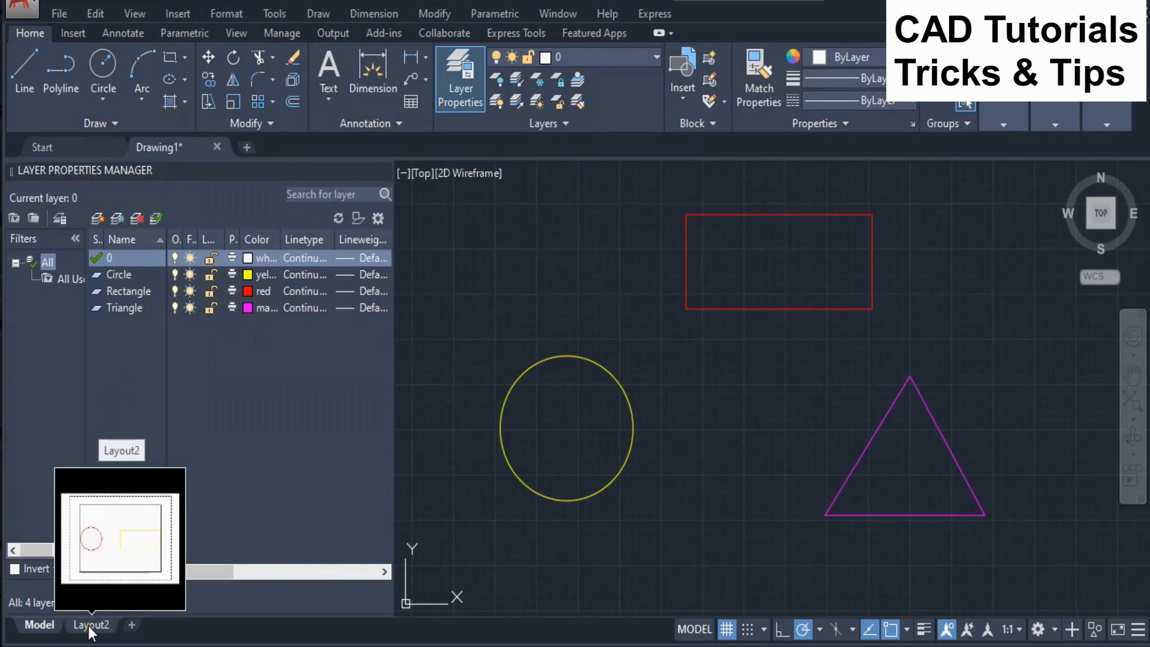
left_click(88, 626)
scroll(582, 278, "down", 2)
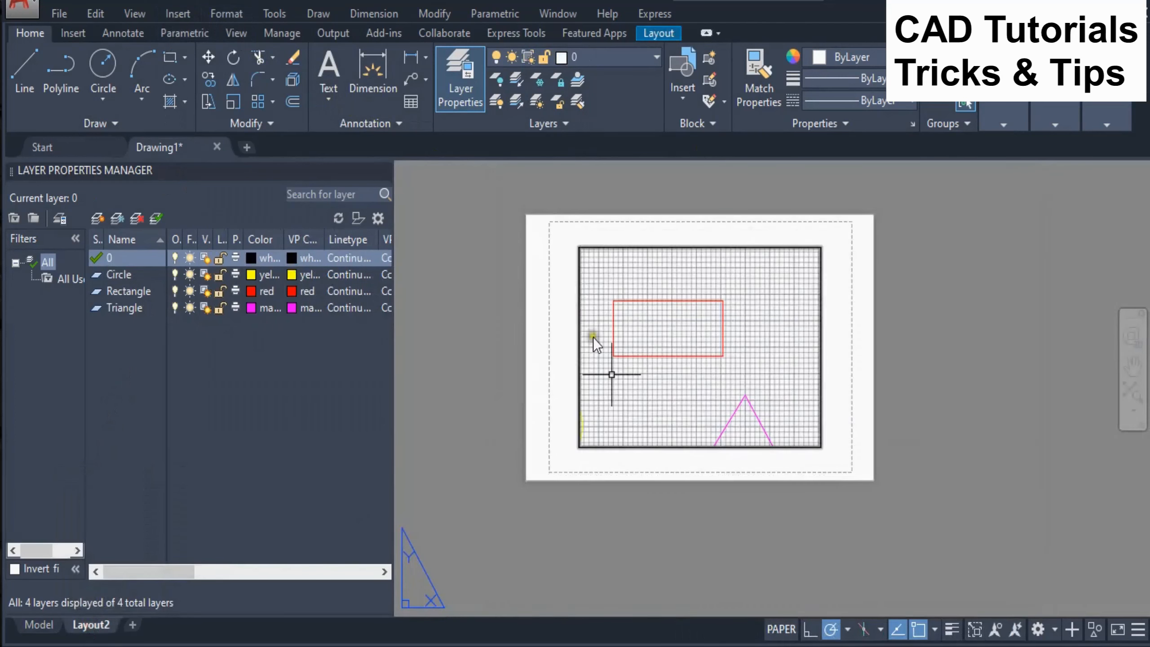
left_click(782, 448)
left_click(822, 446)
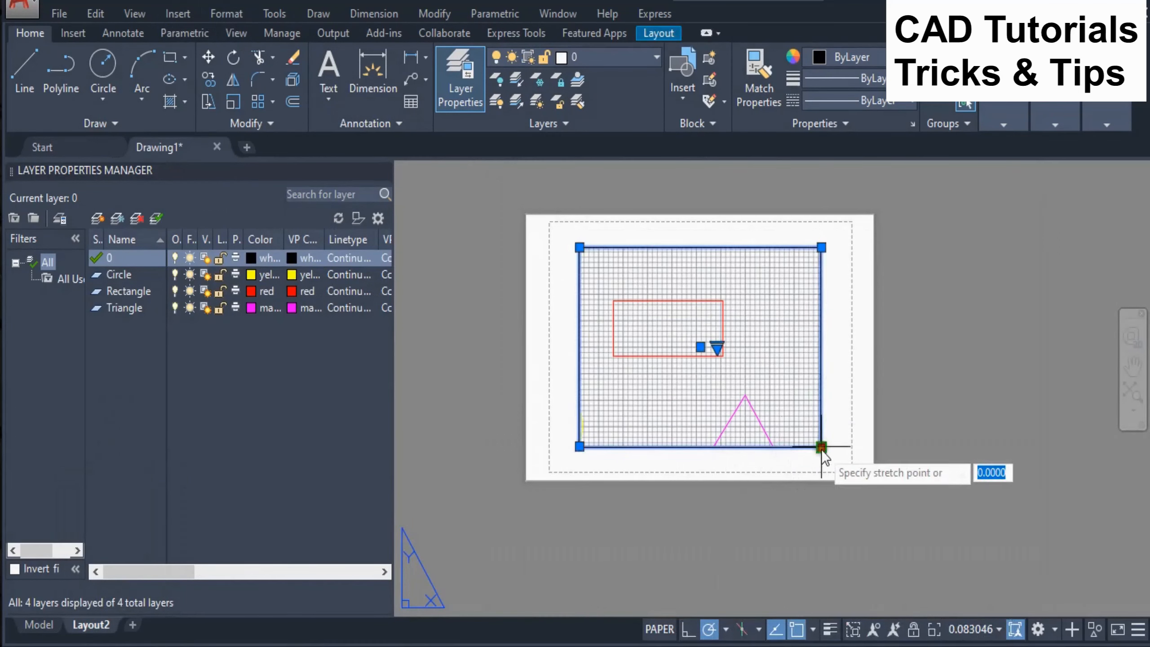
left_click(798, 363)
key("Escape")
- Zoom out inside the resized viewport until the circle, rectangle and triangle all fit, and return to paper space
double_click(765, 320)
scroll(727, 275, "down", 4)
double_click(659, 414)
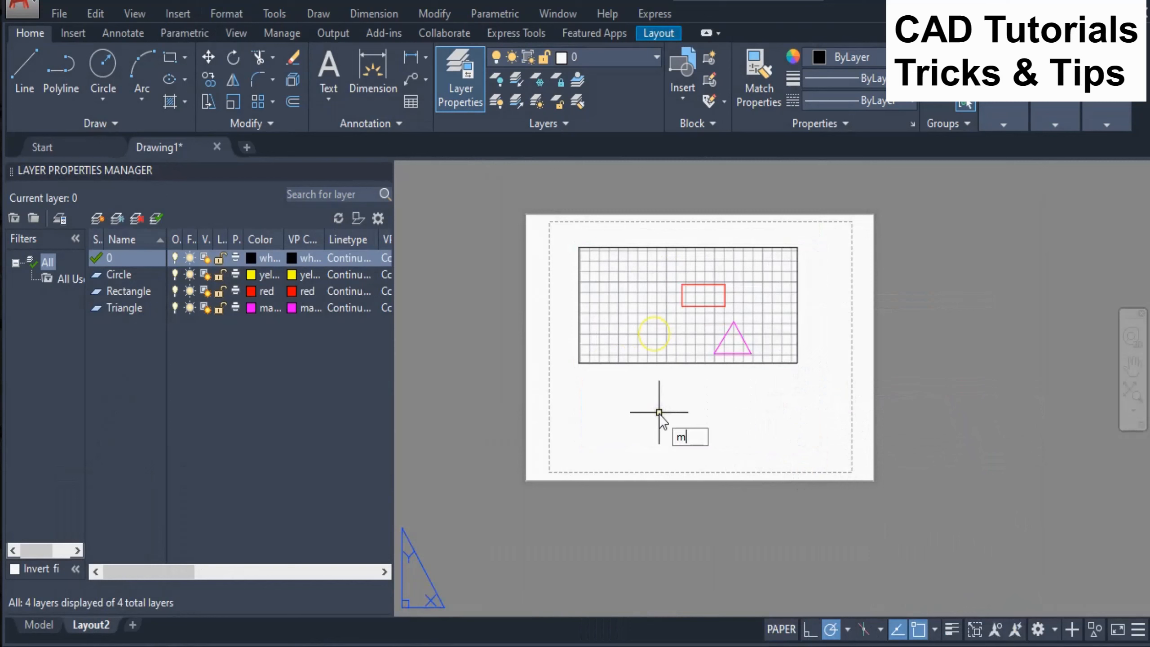
- Create two smaller viewports side by side below the large one with MVIEW, making the right one wider
type("MV")
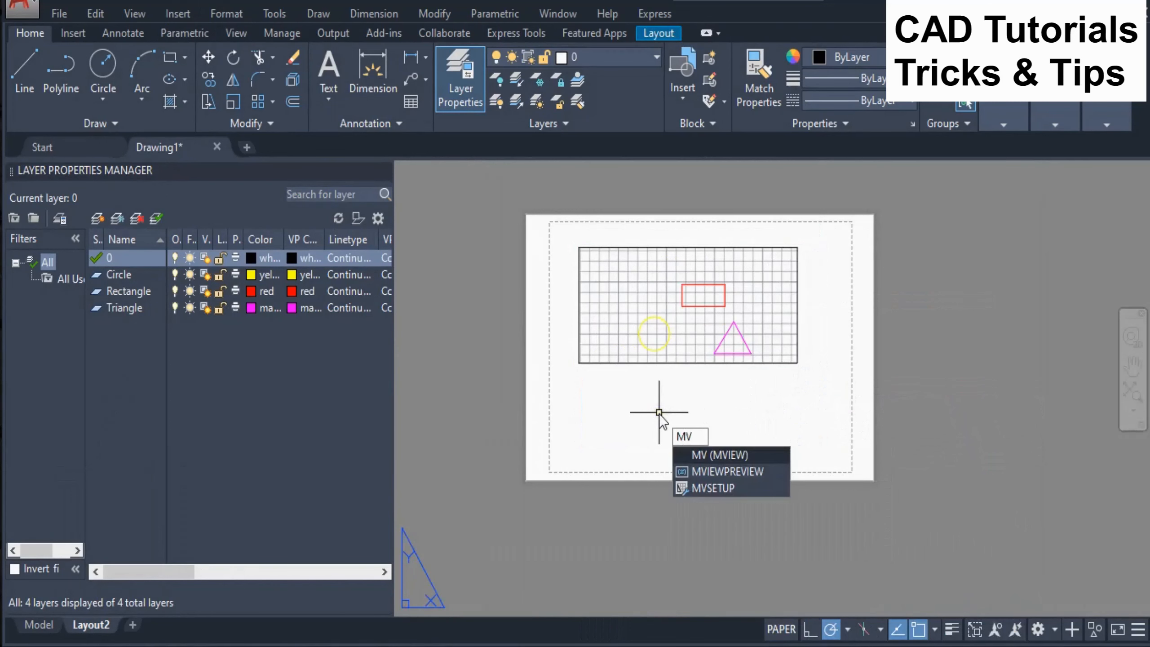
key("Return")
left_click(573, 386)
left_click(634, 457)
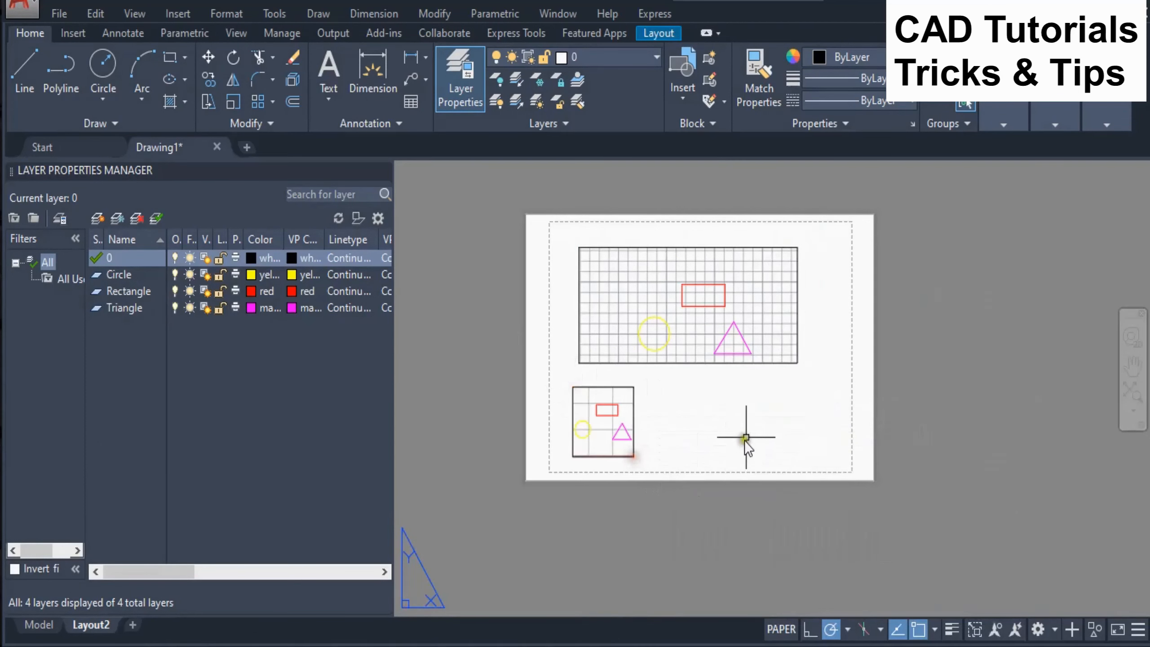
type("MV")
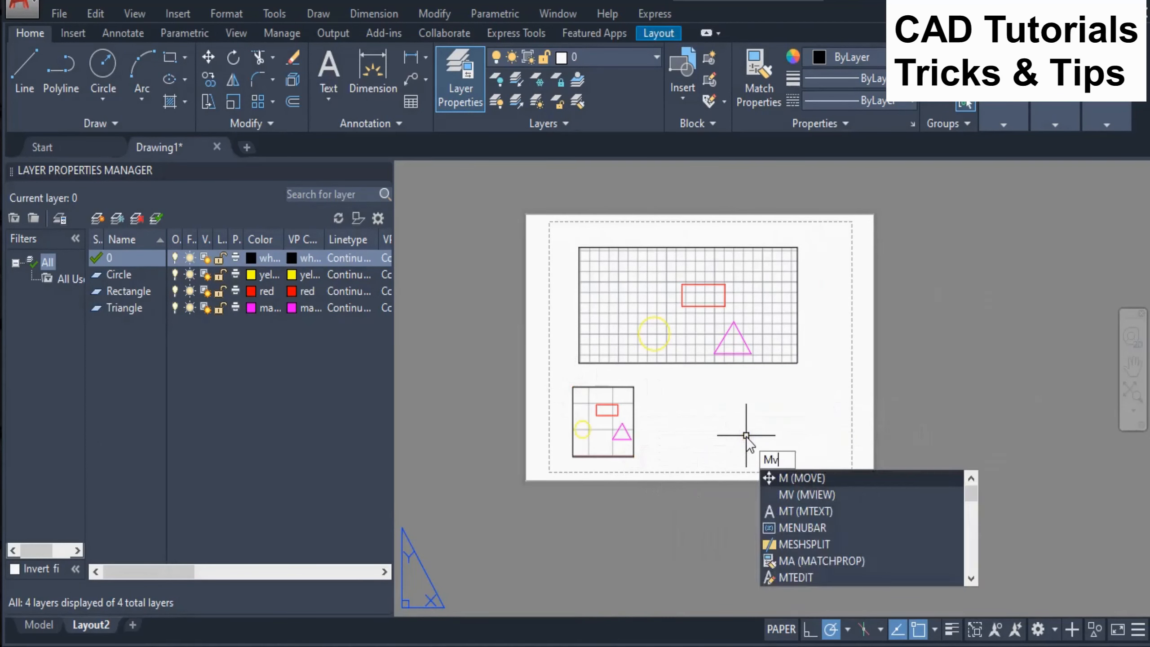
key("Return")
left_click(680, 390)
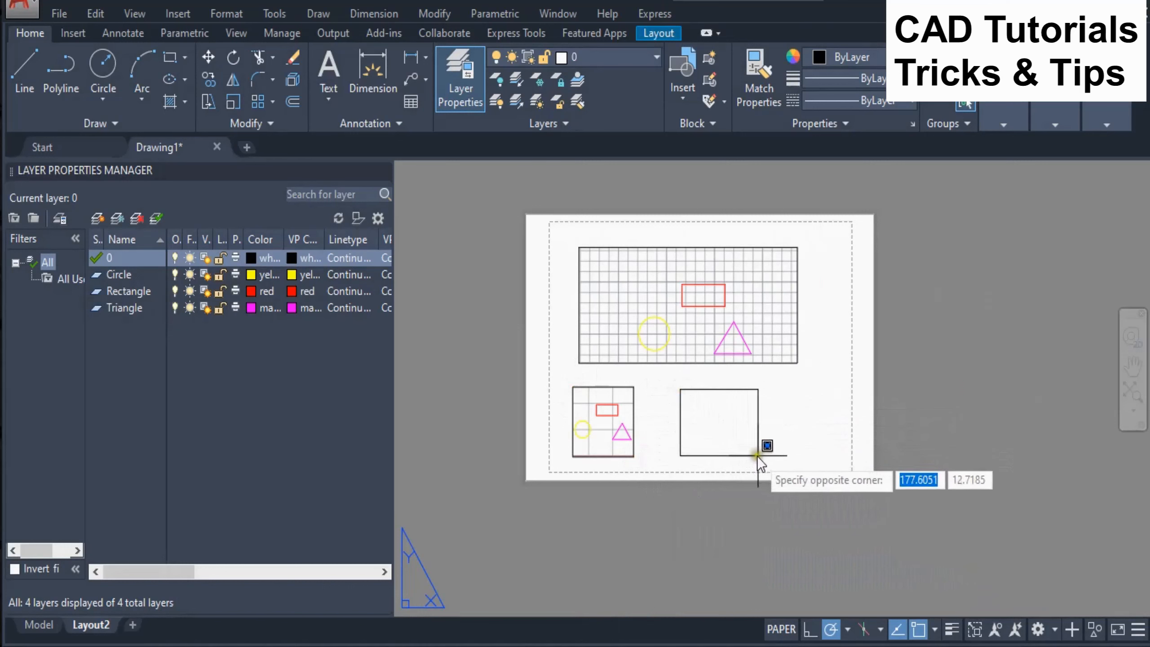
left_click(802, 456)
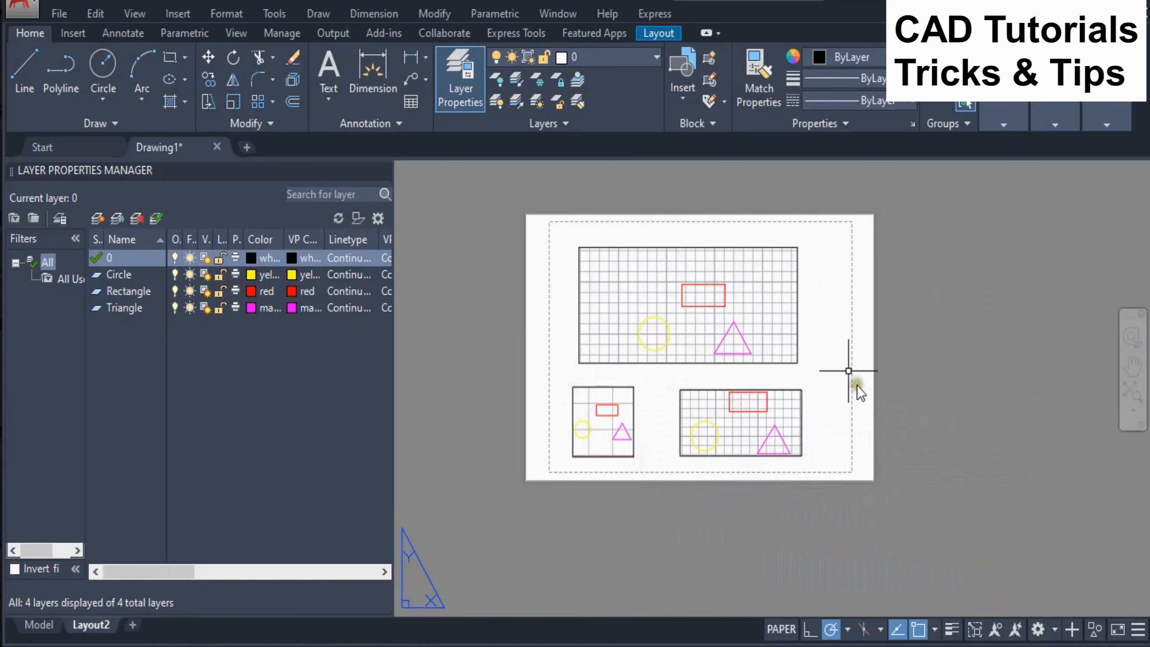
- Isolate the circle's layer to the lower-right viewport with Isolate Layer to Current Viewport
left_click(227, 14)
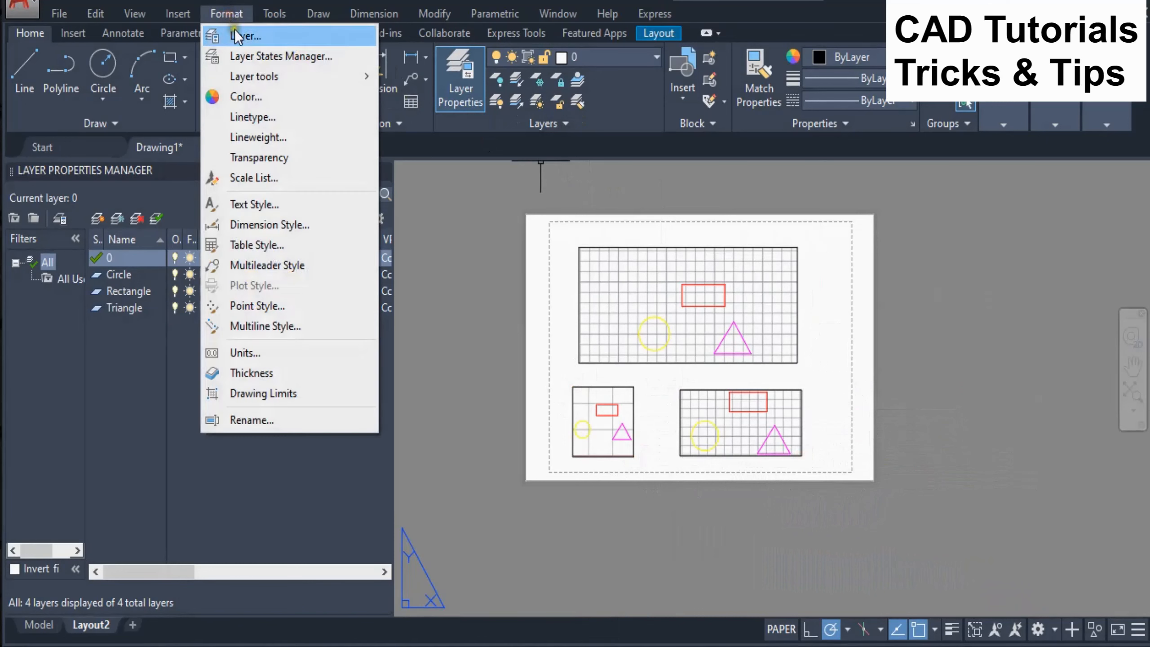
mouse_move(274, 77)
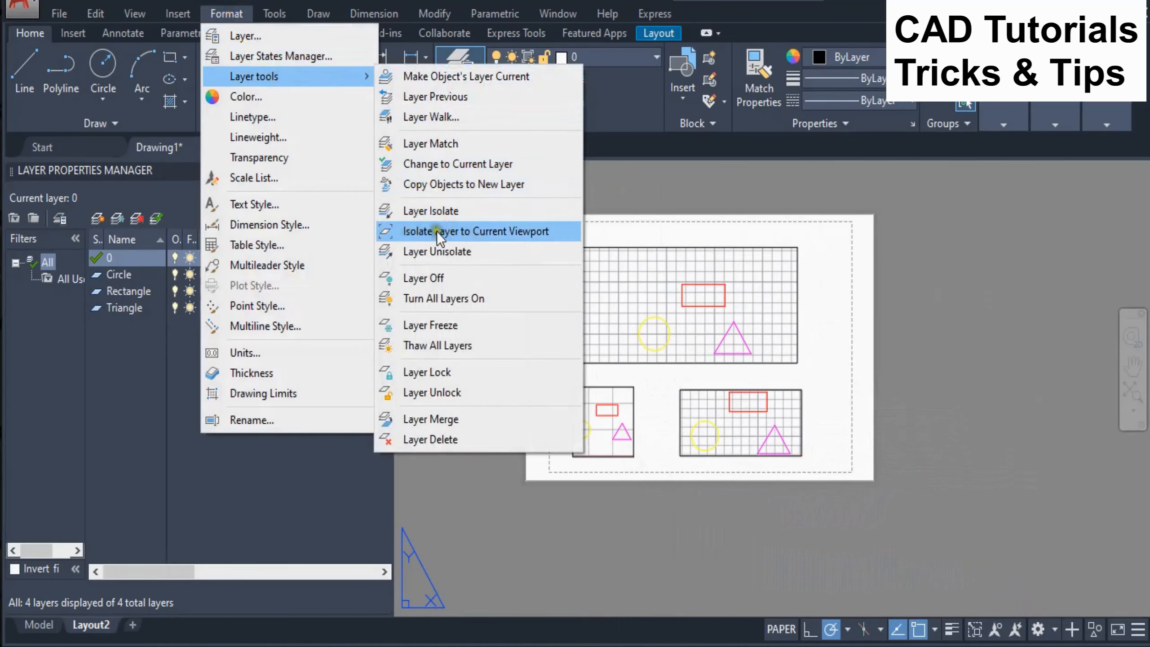
left_click(475, 232)
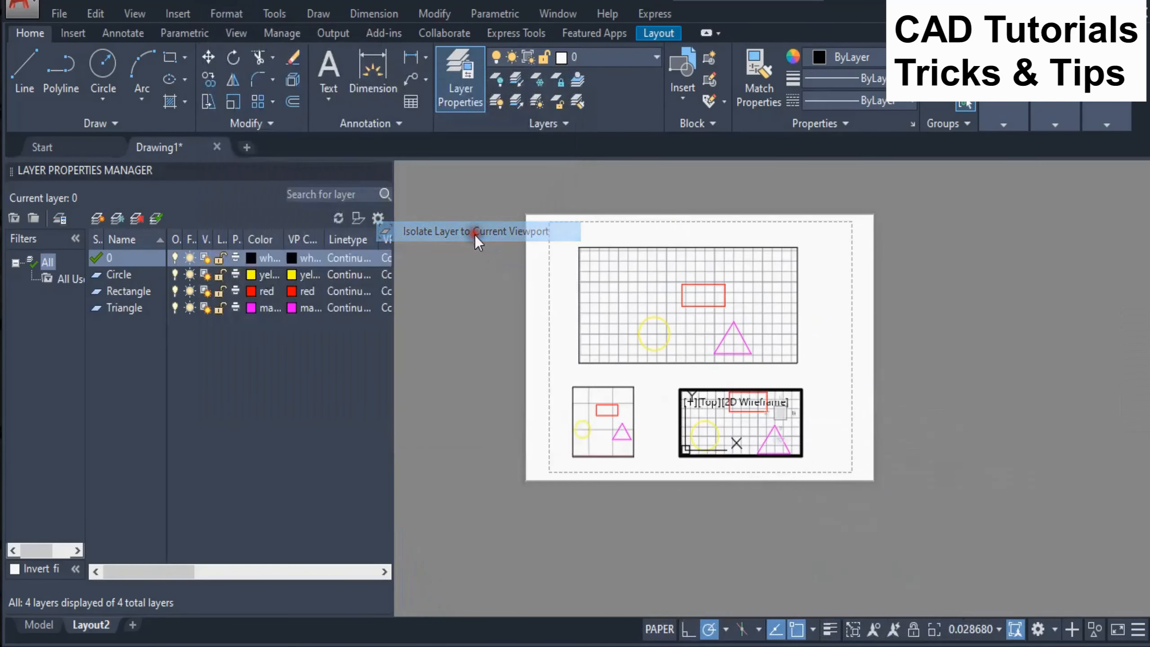
left_click(716, 425)
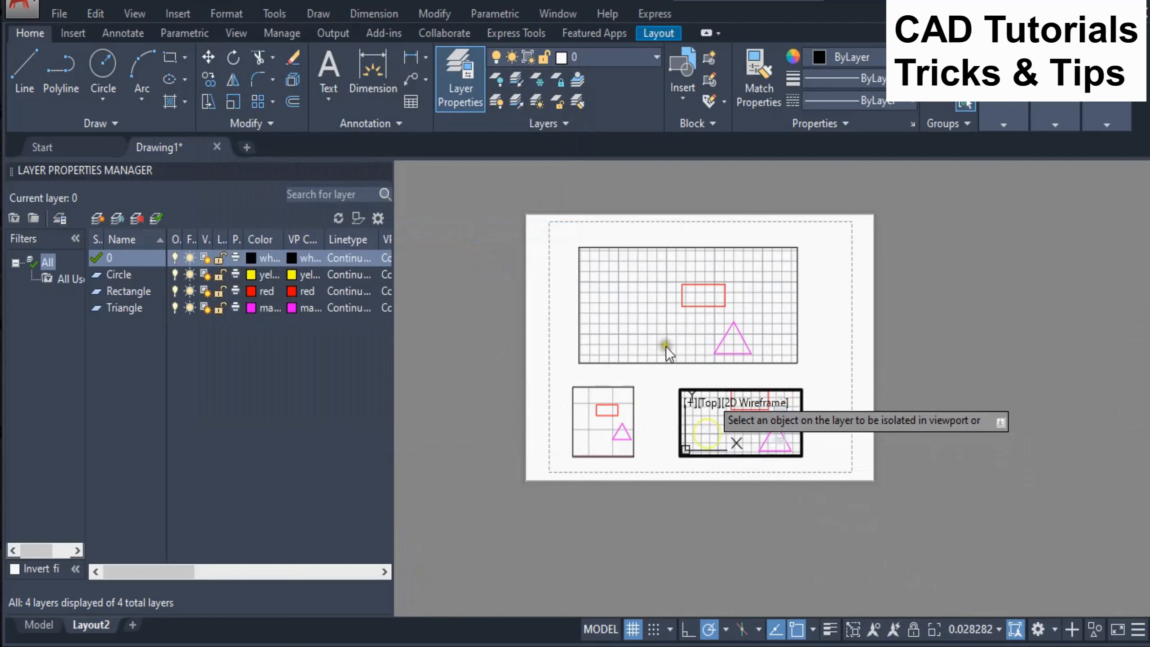
key("Escape")
left_click(656, 510)
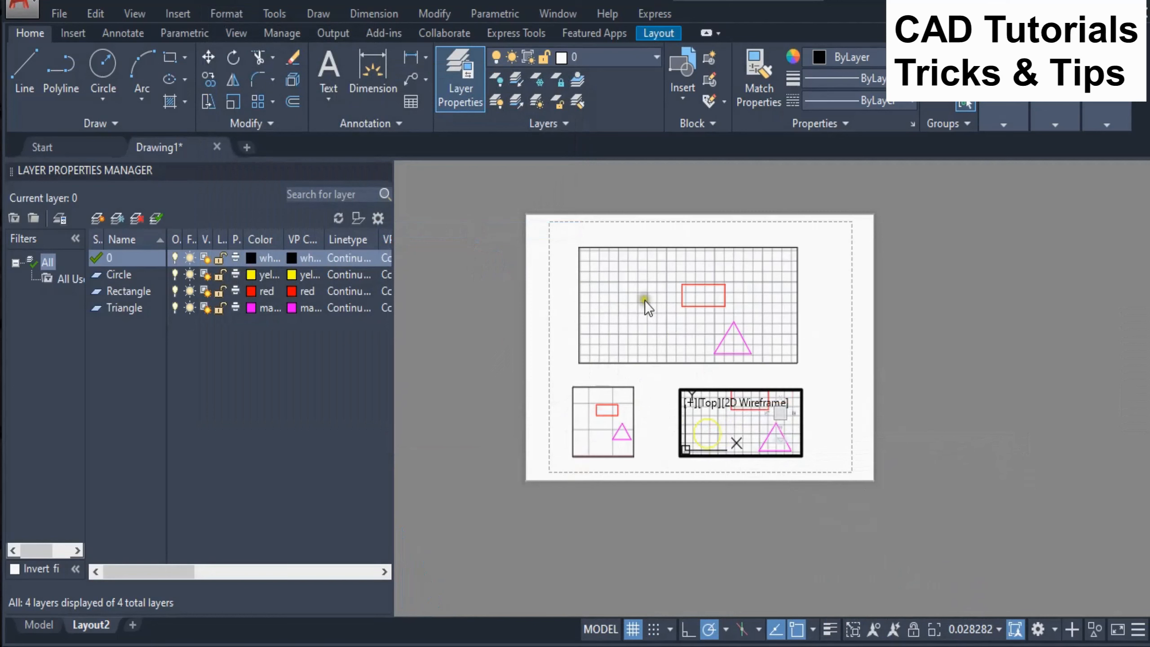
- Isolate the rectangle's and circle's layers to the lower-right viewport with Isolate Layer to Current Viewport, and return to paper space
left_click(227, 13)
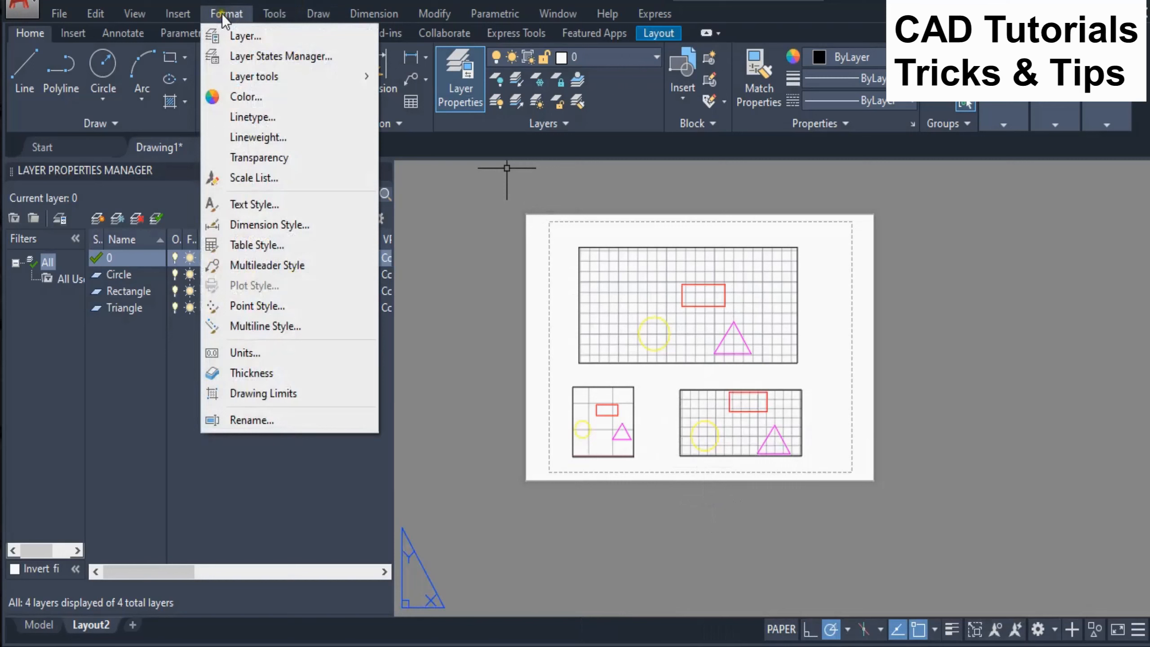
mouse_move(253, 73)
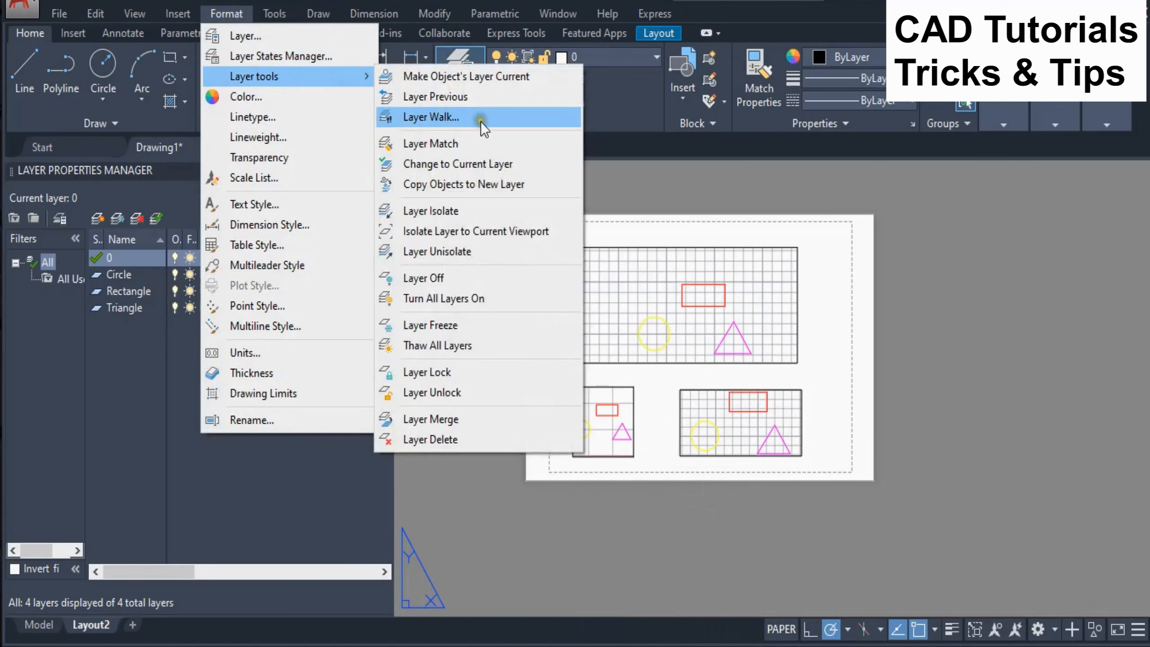
left_click(468, 230)
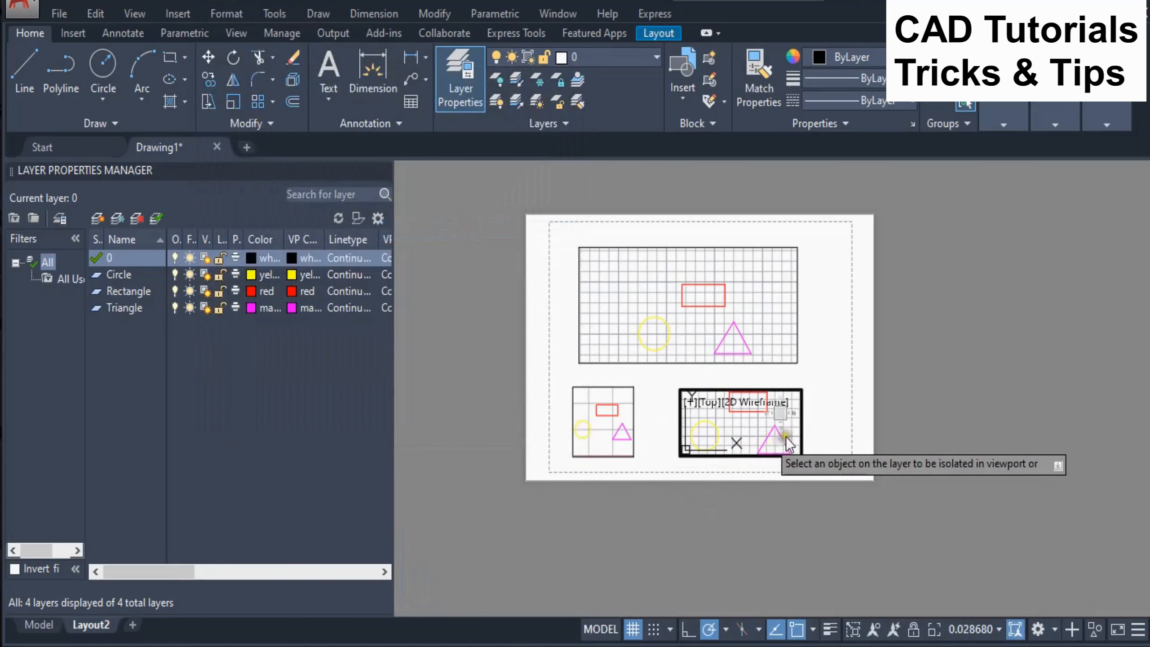
left_click(740, 413)
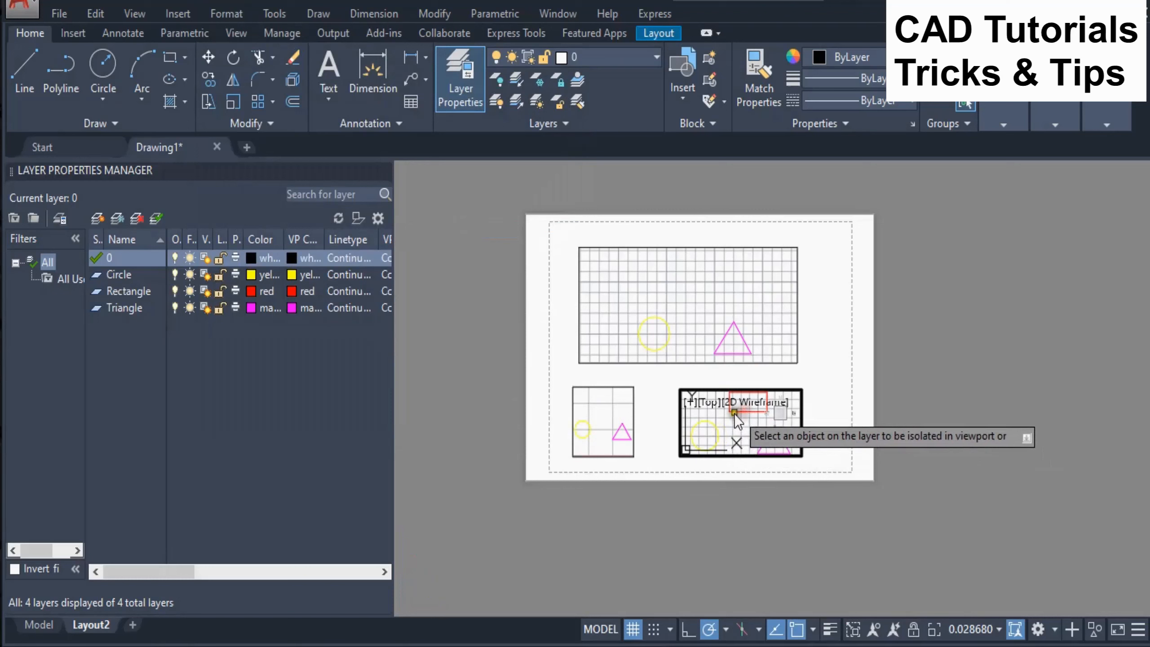
left_click(717, 426)
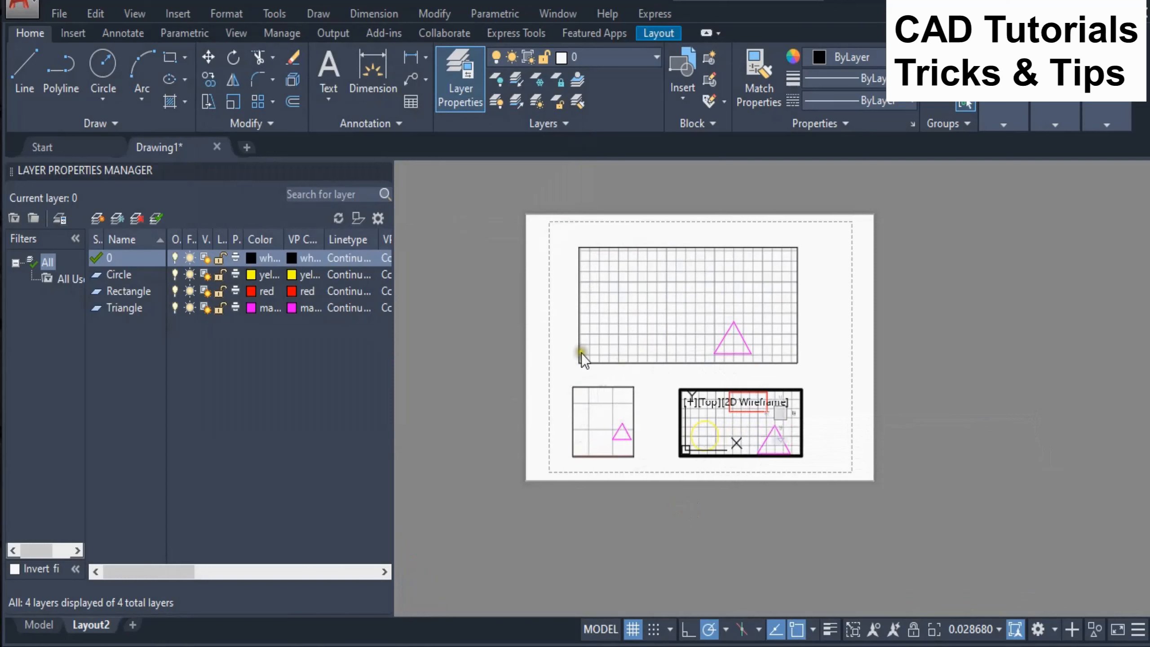
double_click(680, 421)
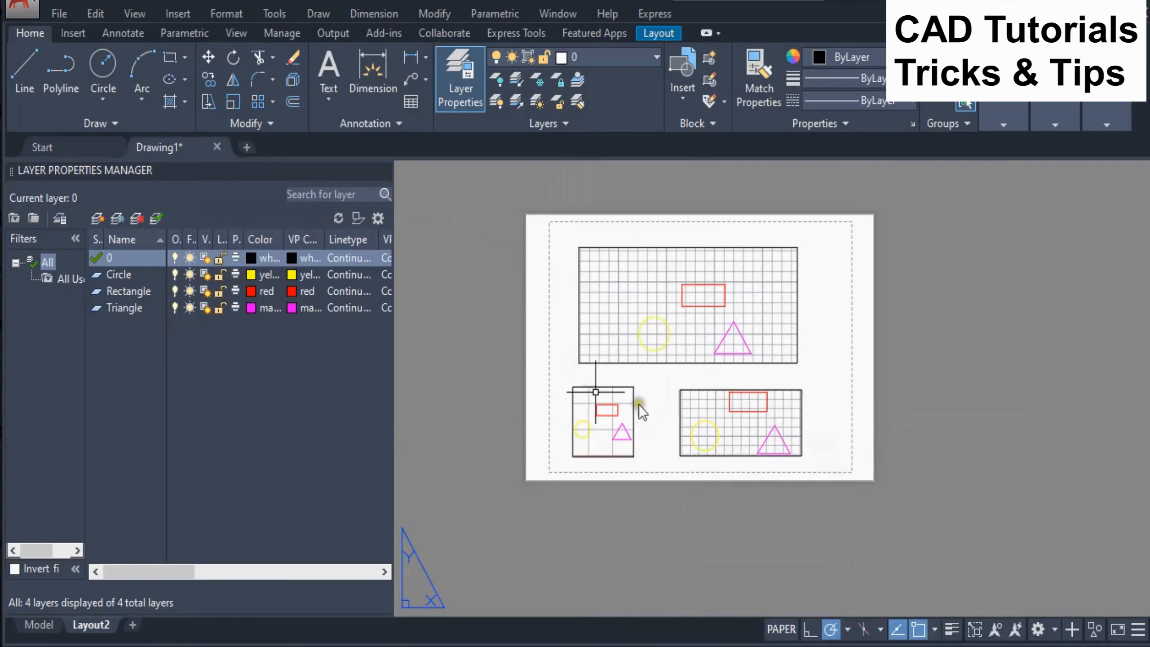
- Return to model space and turn off the circle's and triangle's layers with Layer Off
left_click(39, 625)
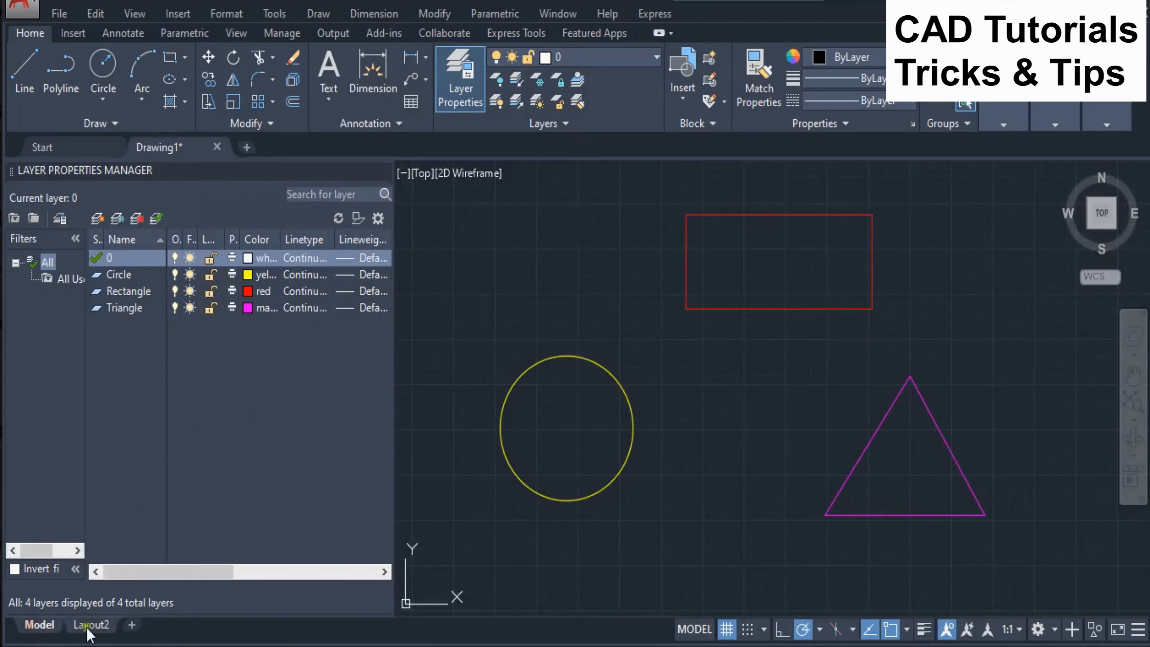
left_click(219, 13)
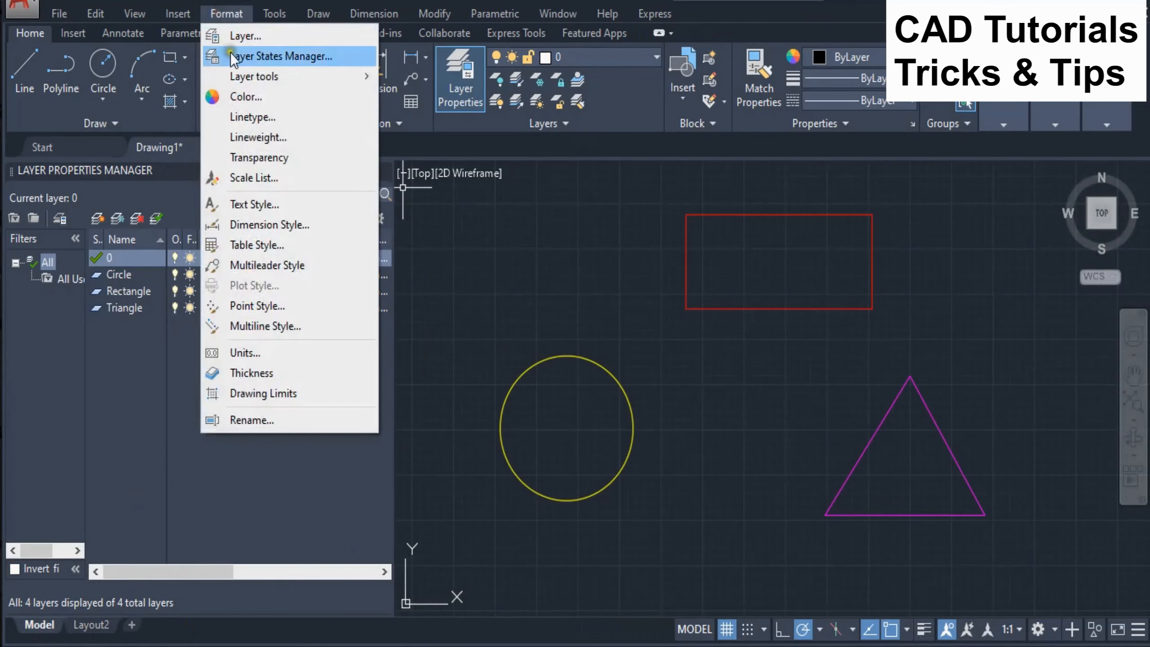
mouse_move(252, 78)
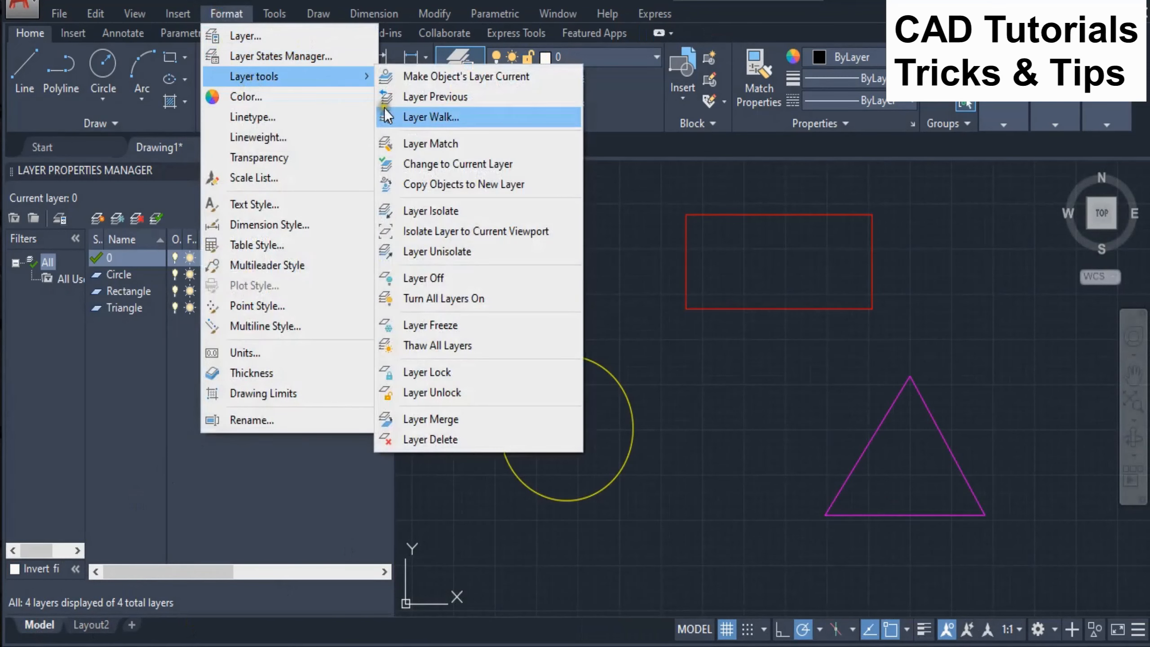
left_click(437, 280)
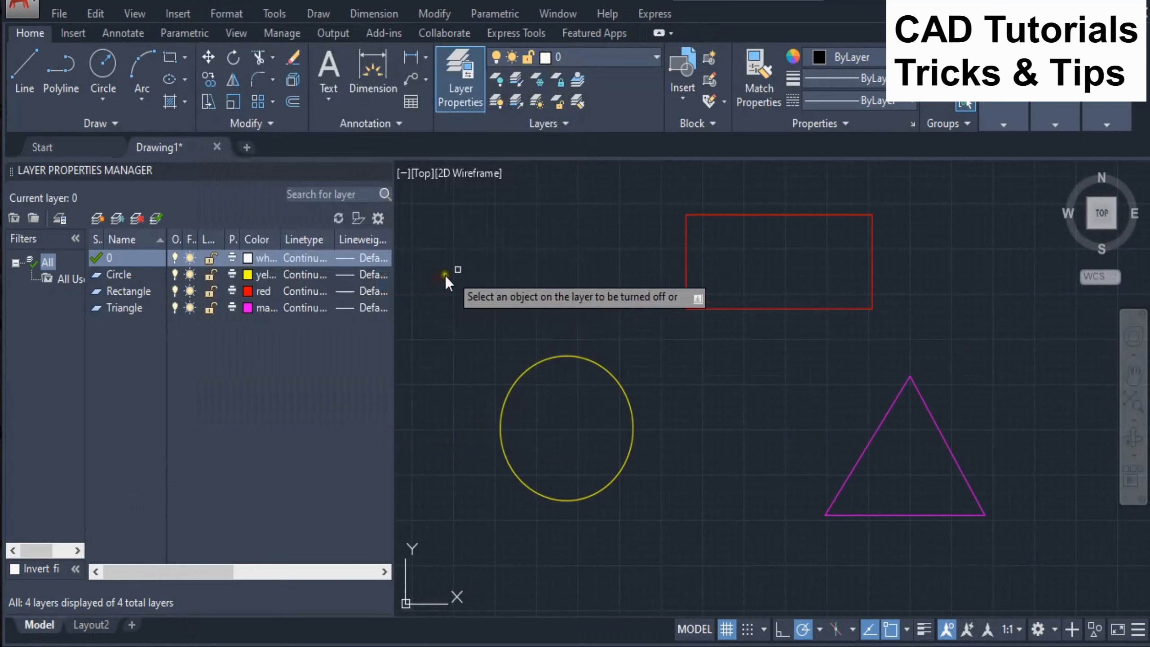
left_click(591, 361)
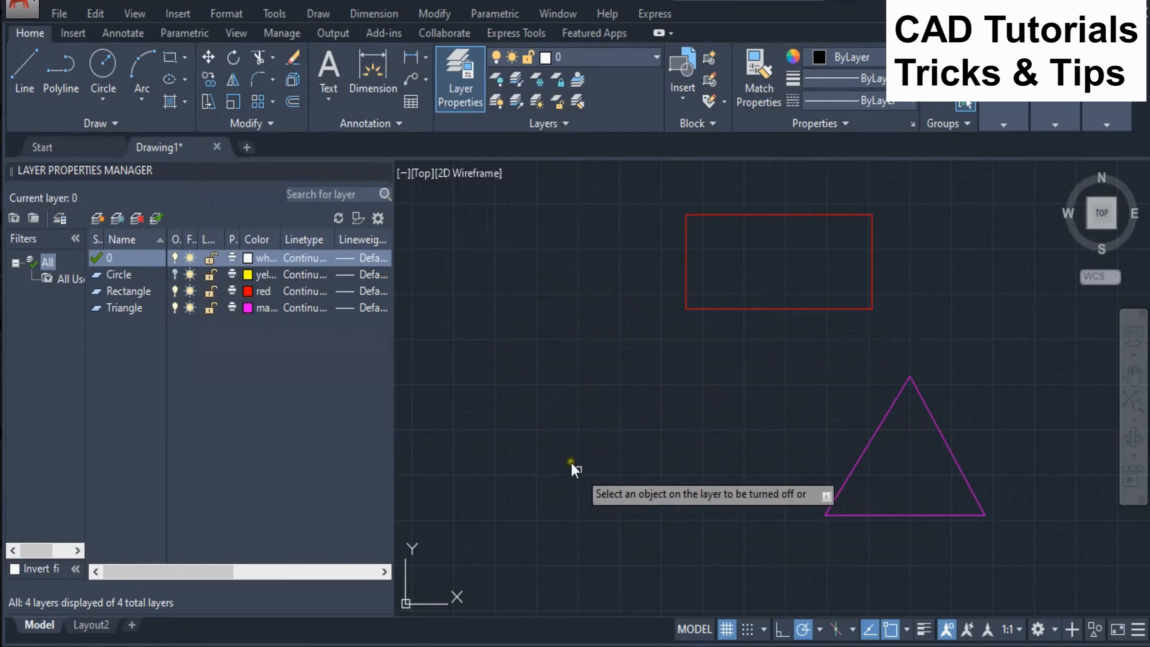
left_click(859, 454)
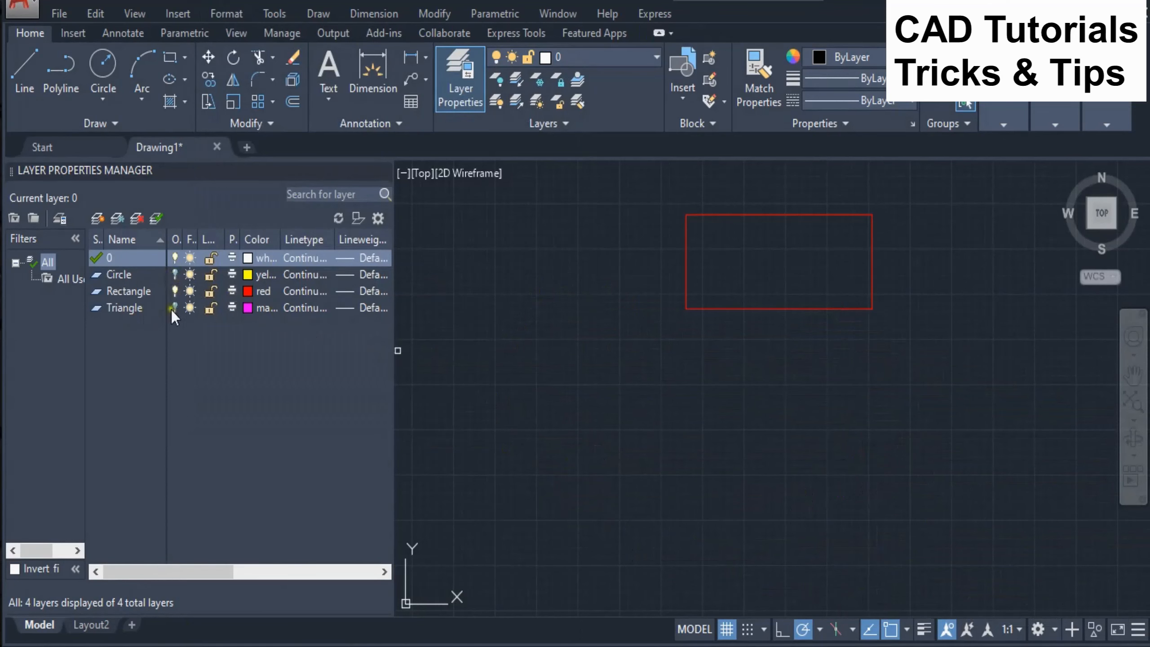
key("Escape")
- Switch every layer back on with Turn All Layers On
left_click(210, 14)
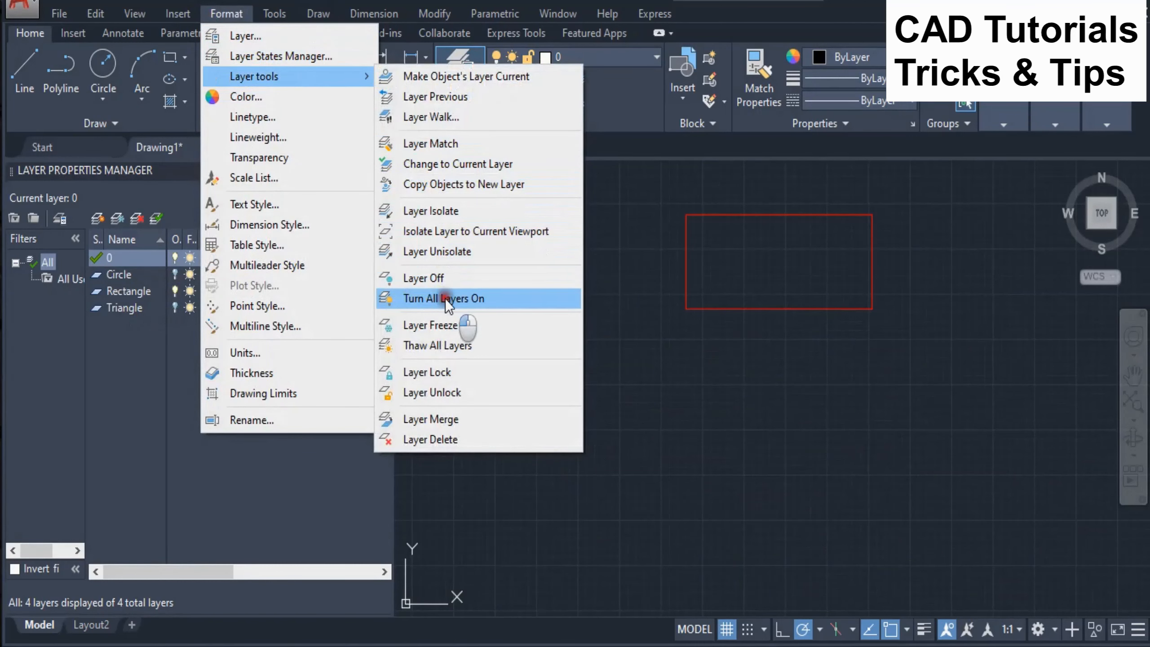
left_click(444, 298)
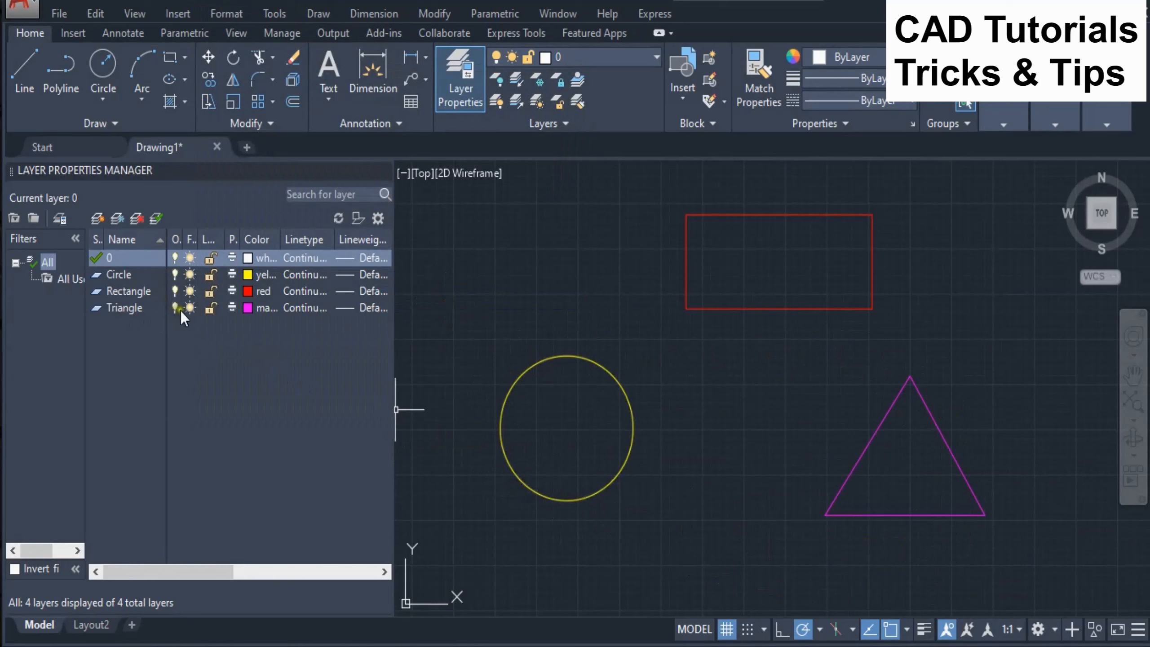
- Freeze the rectangle's and circle's layers with Layer Freeze, and check the emptied area with a crossing selection window
left_click(224, 13)
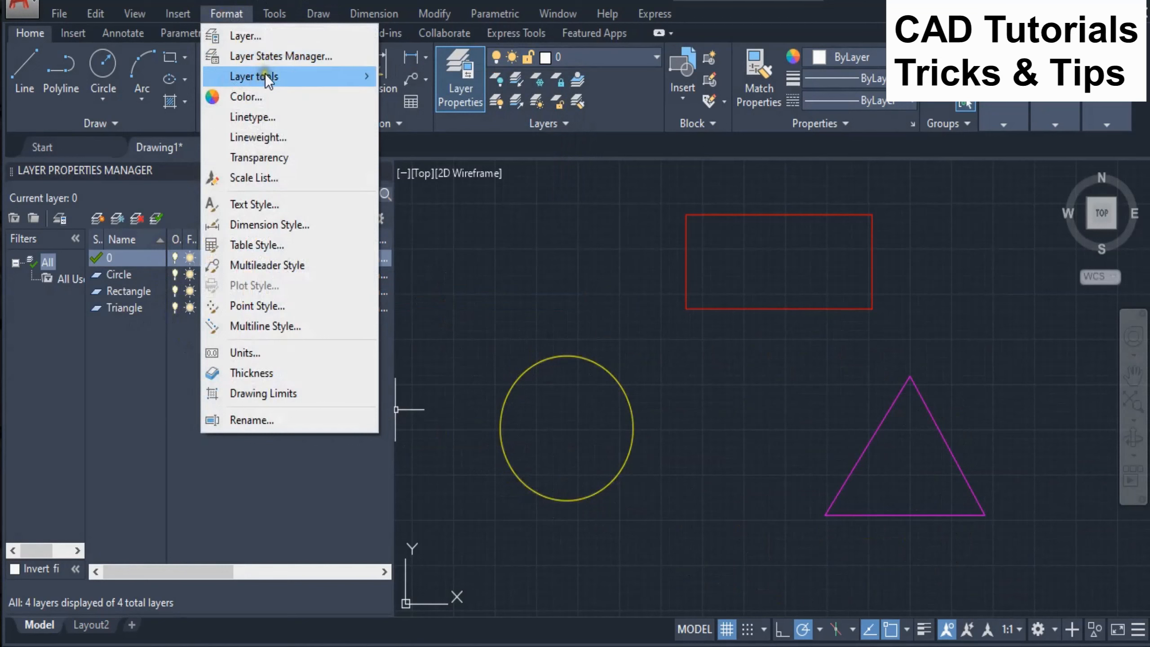
mouse_move(266, 76)
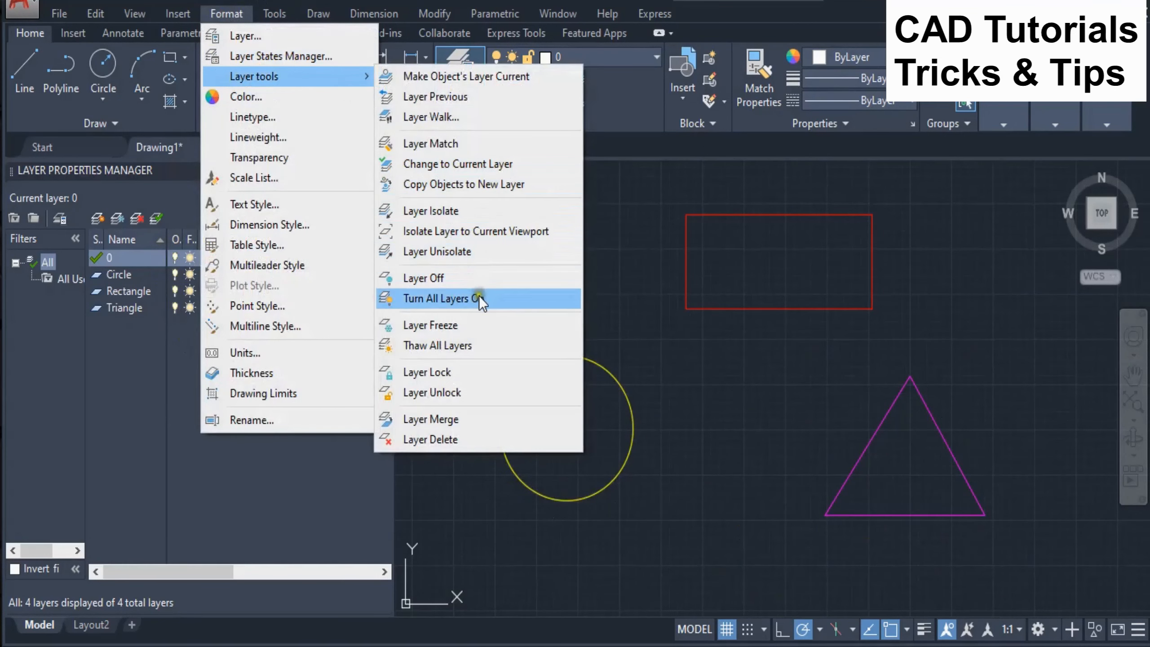
left_click(415, 325)
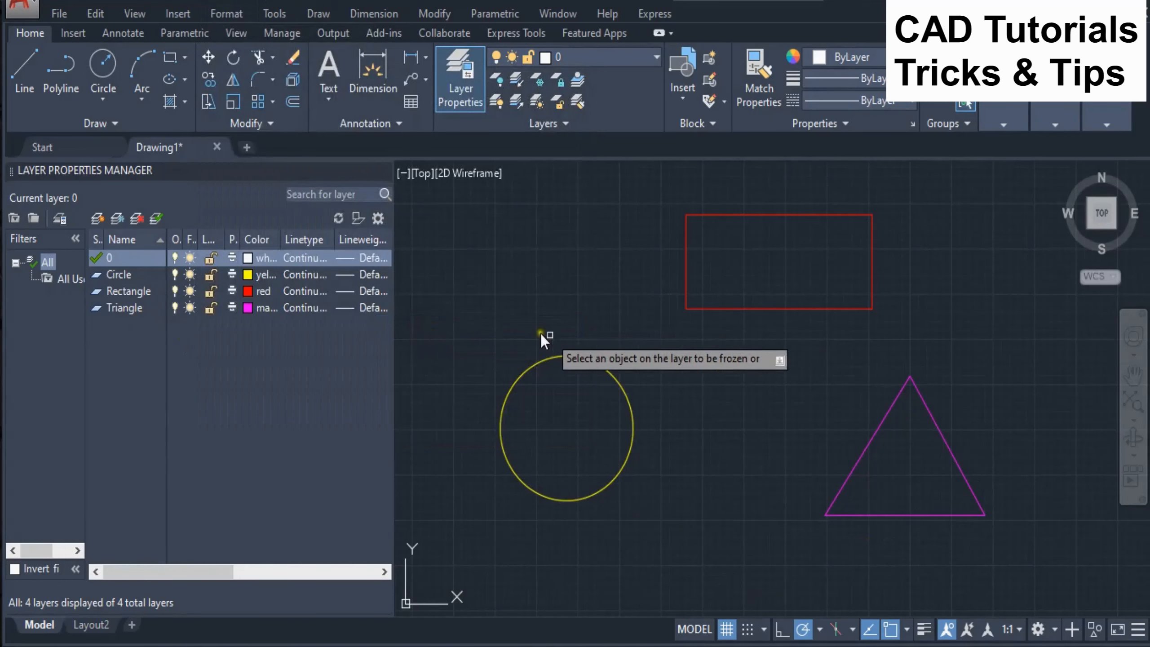
left_click(698, 310)
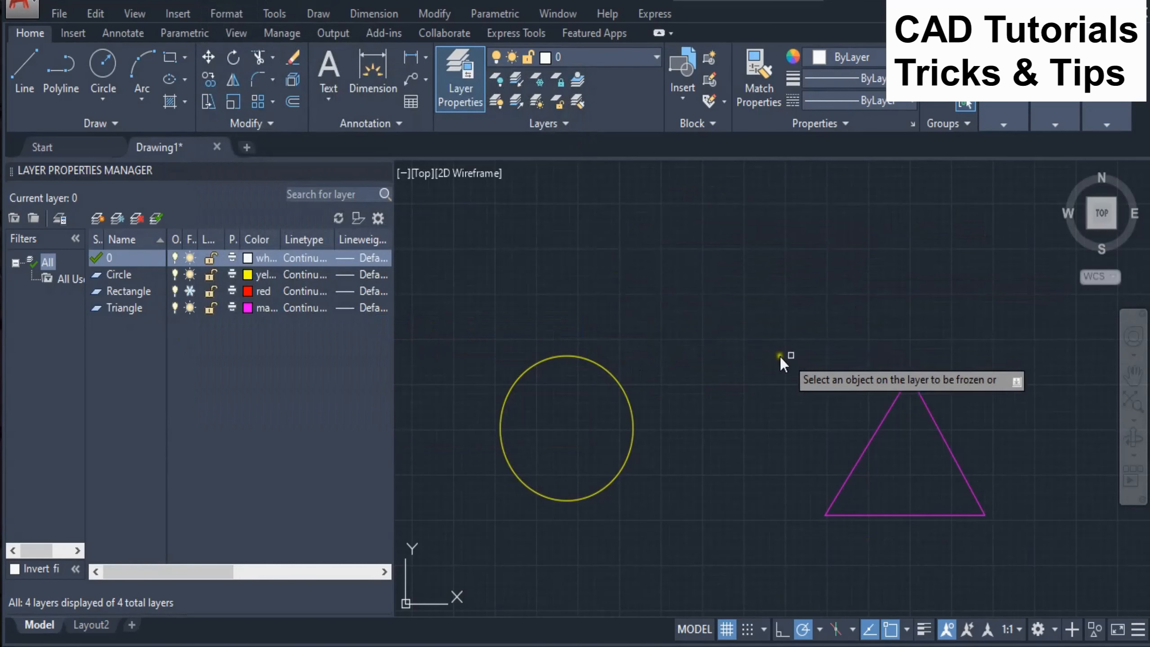
left_click(609, 375)
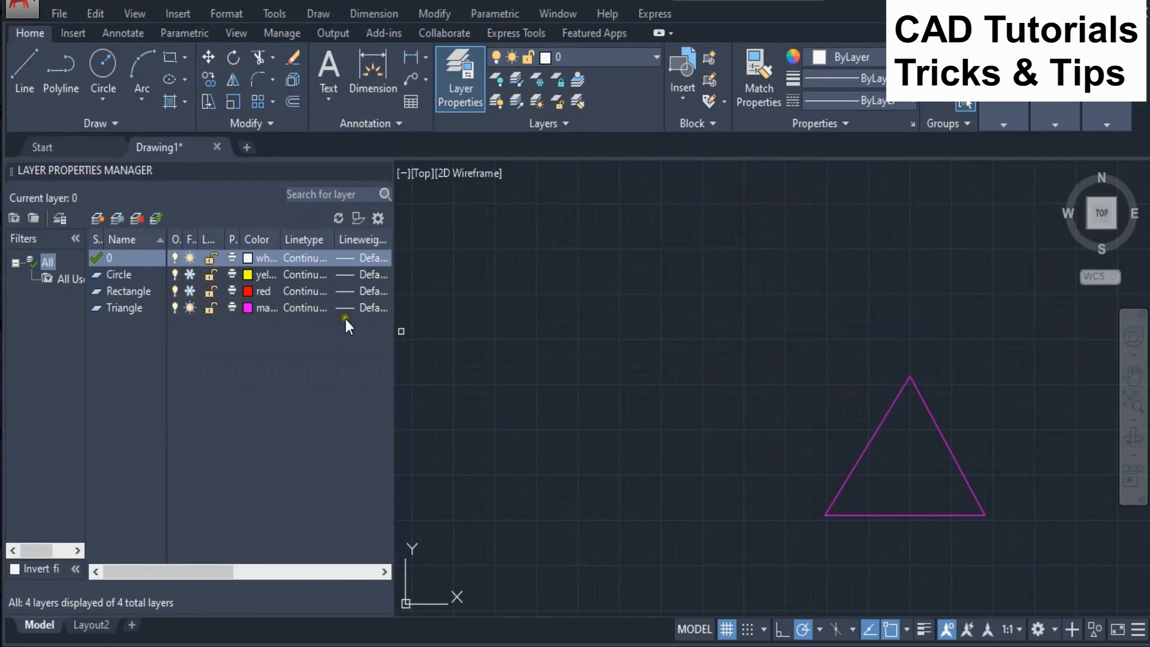
left_click(862, 212)
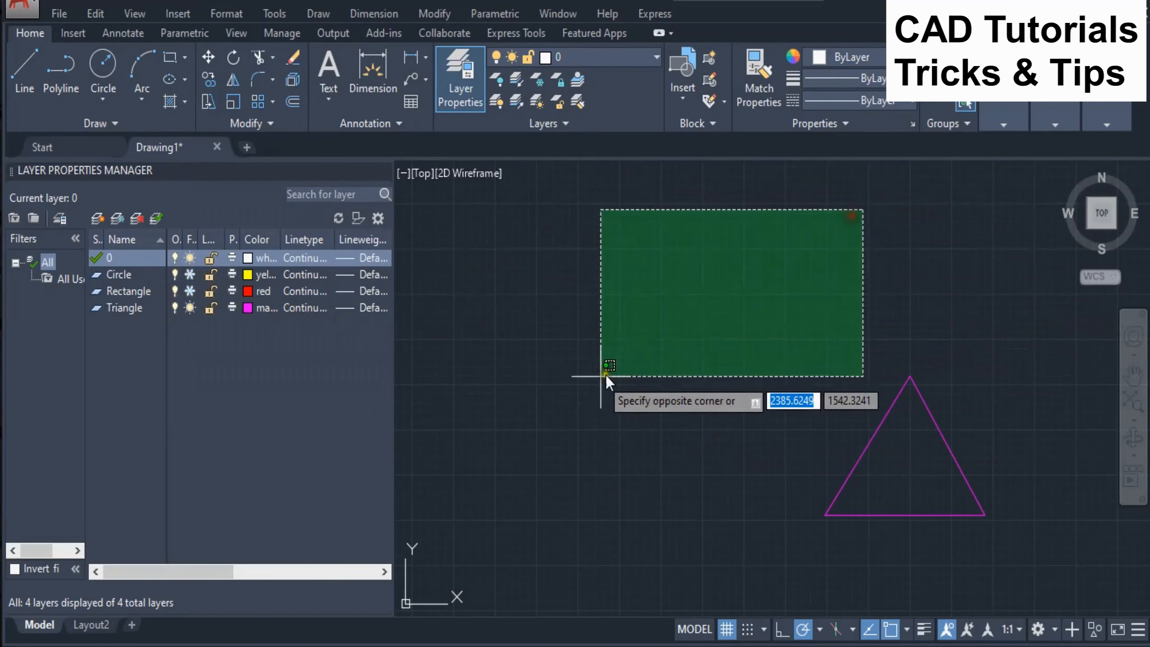
left_click(516, 433)
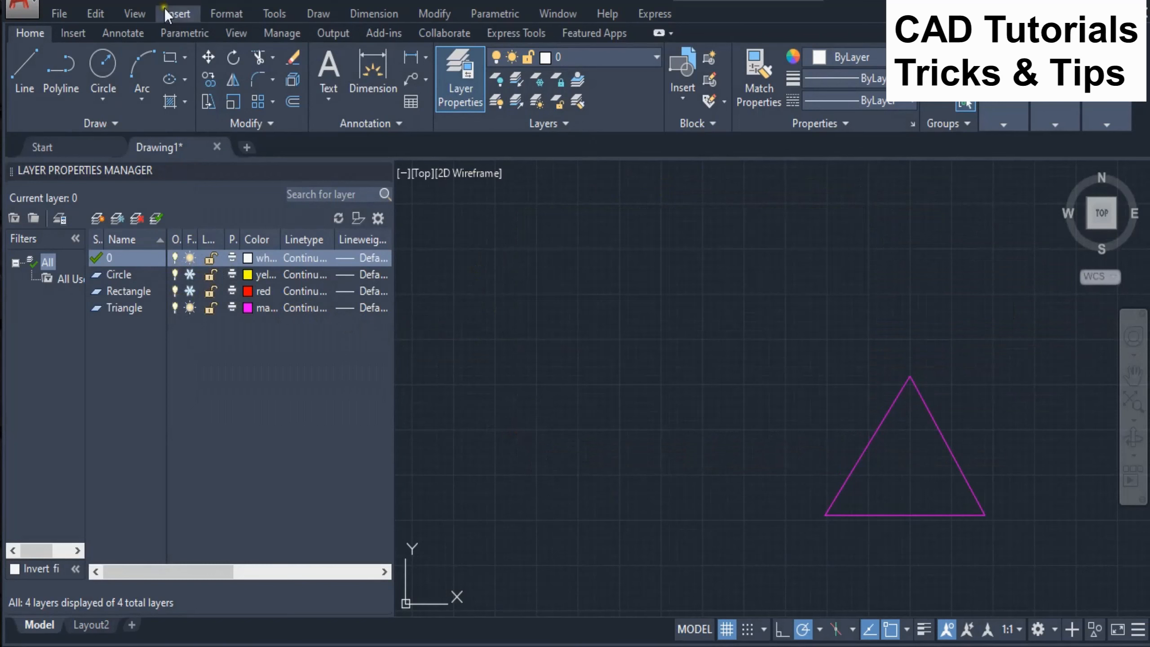
- Thaw the frozen circle and rectangle layers with Thaw All Layers
left_click(229, 14)
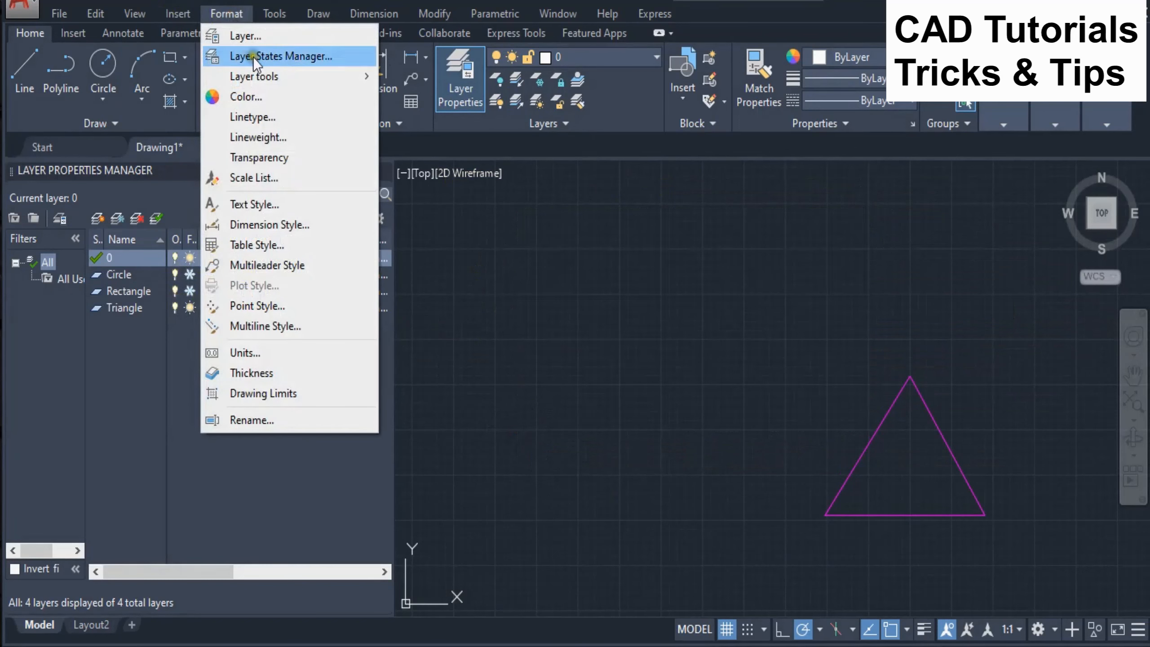
mouse_move(259, 70)
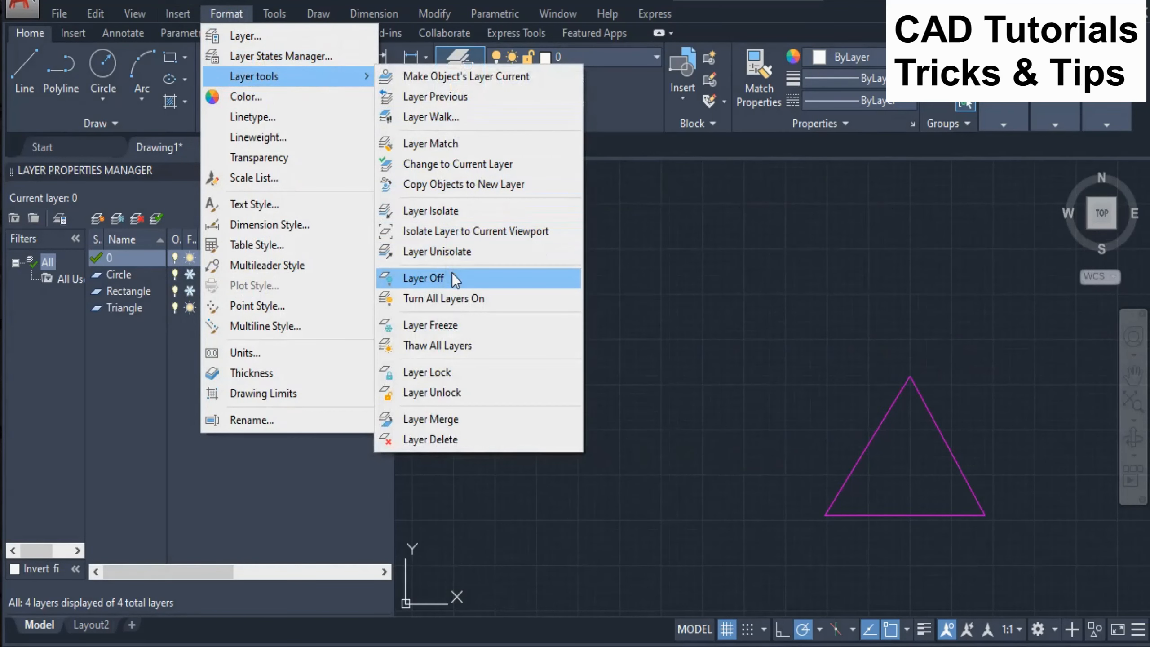
left_click(426, 344)
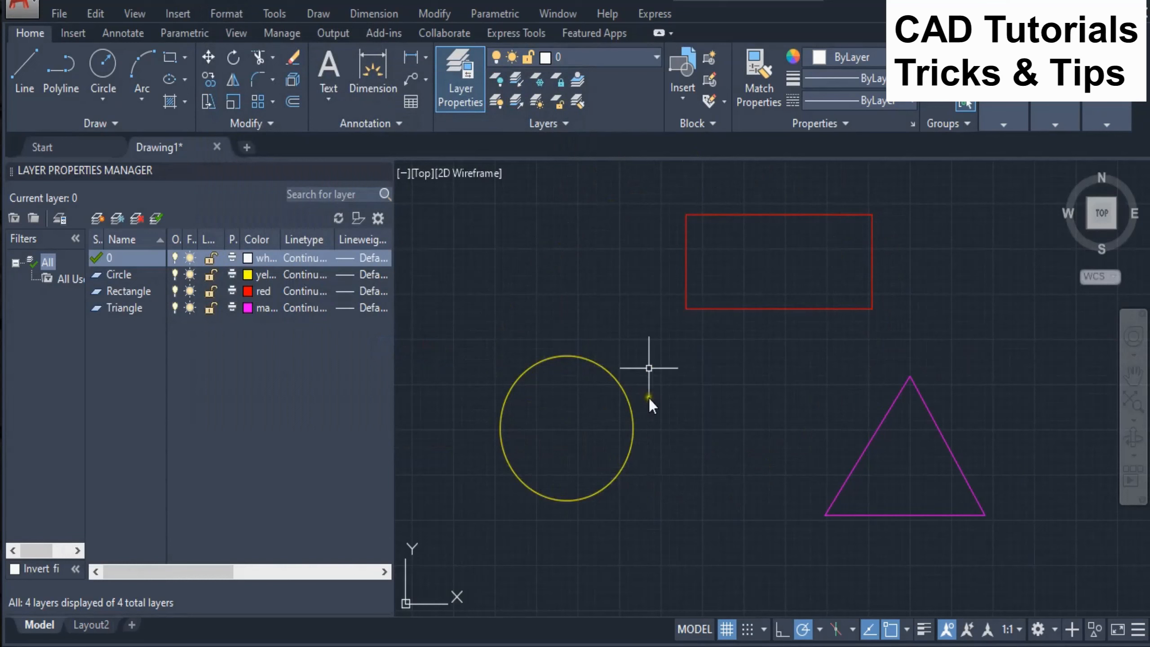
- Lock the rectangle's and circle's layers one after the other with Layer Lock
left_click(219, 10)
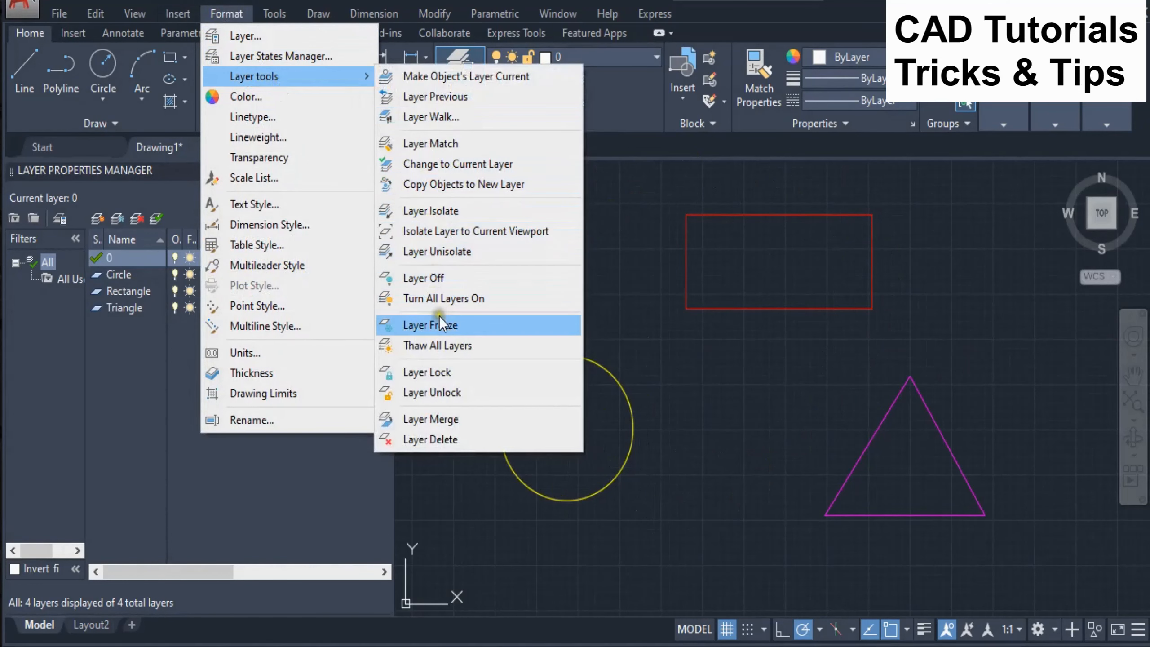
left_click(448, 372)
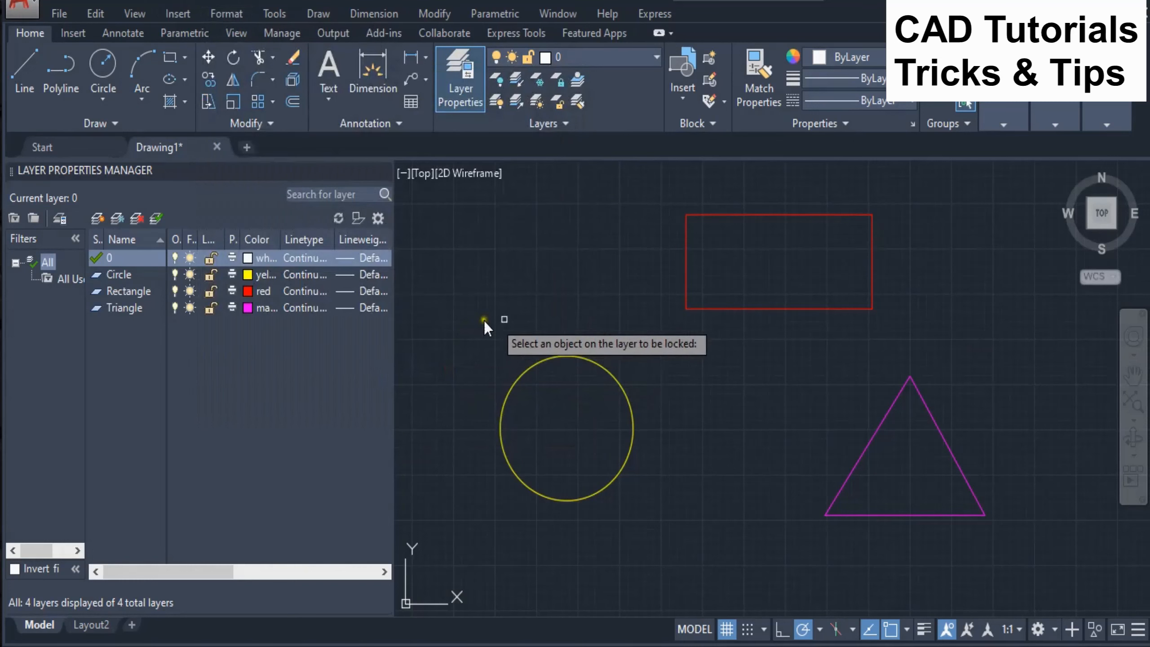
left_click(717, 309)
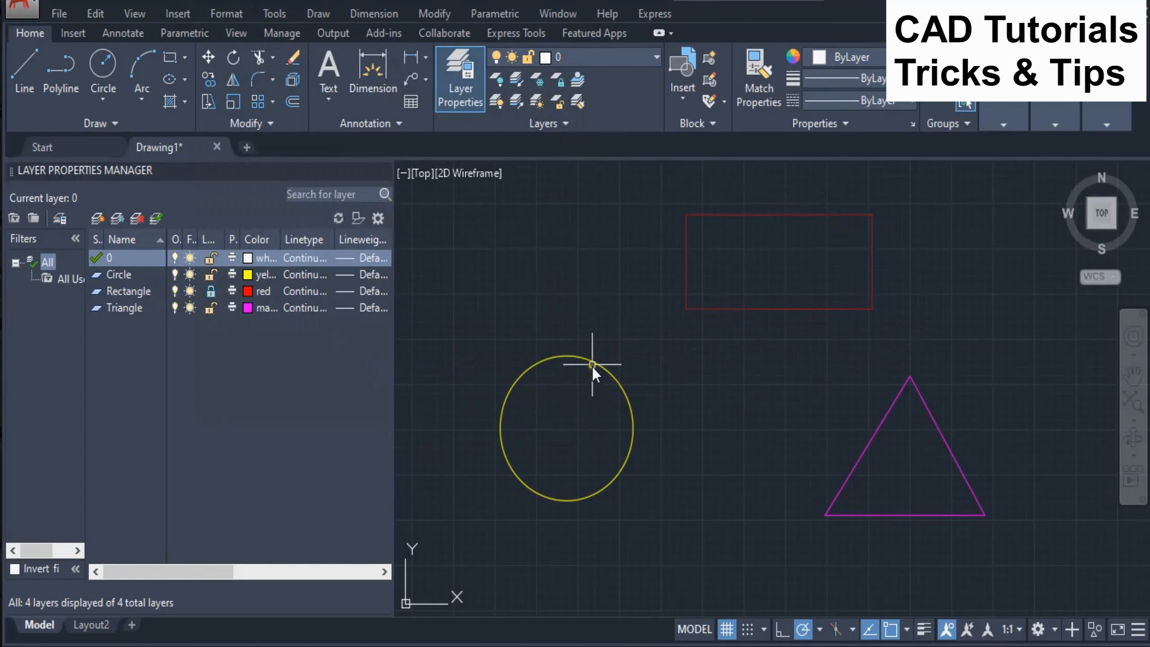
left_click(222, 13)
mouse_move(260, 73)
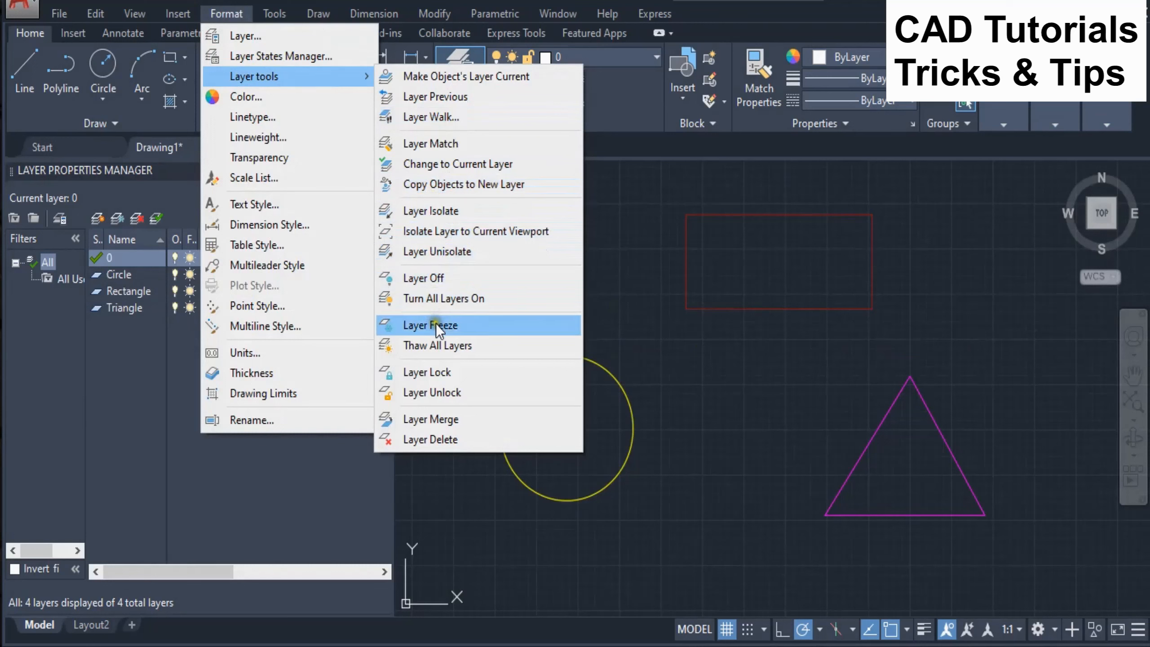
left_click(436, 373)
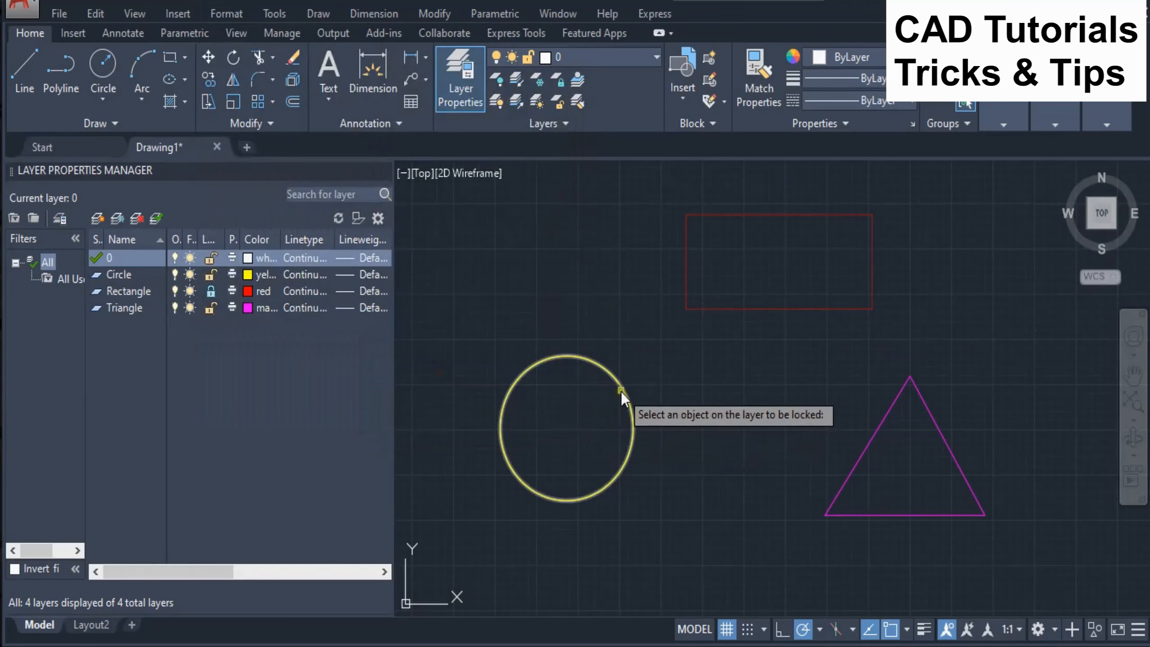
left_click(620, 392)
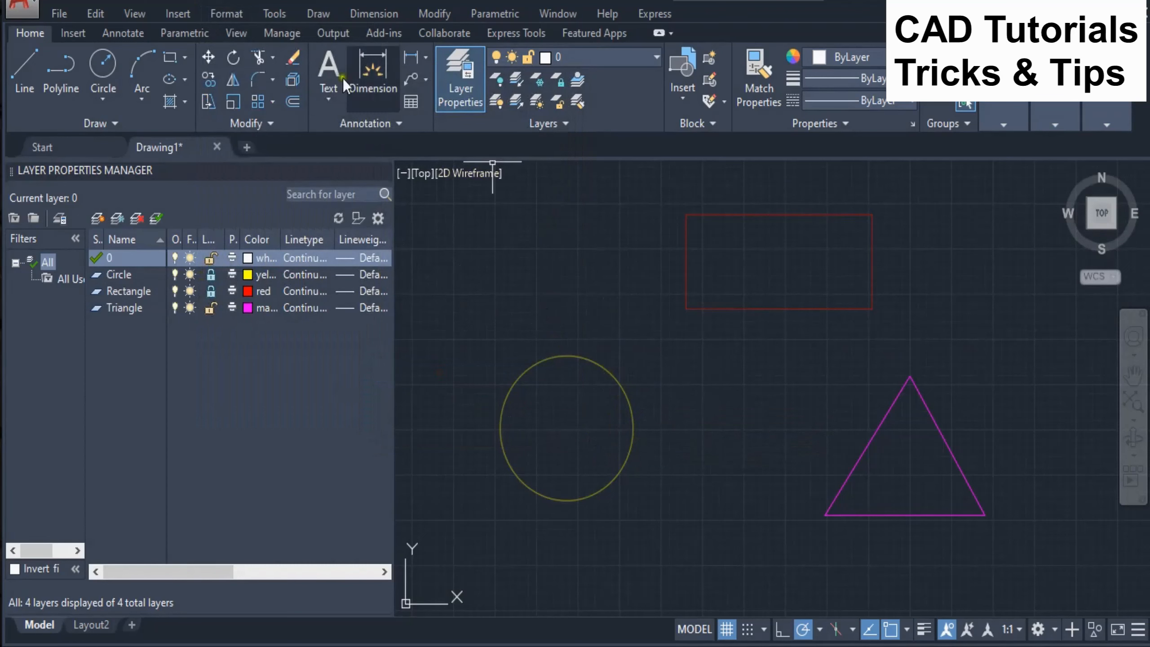
- Unlock the rectangle's layer with Layer Unlock
left_click(222, 15)
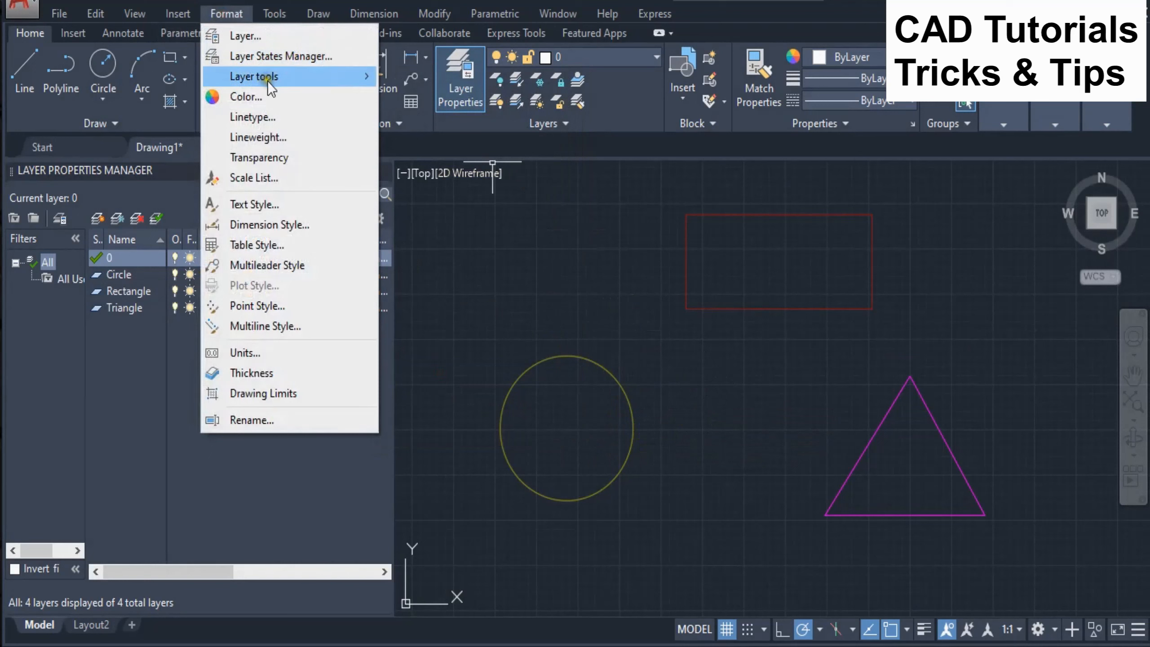
mouse_move(268, 77)
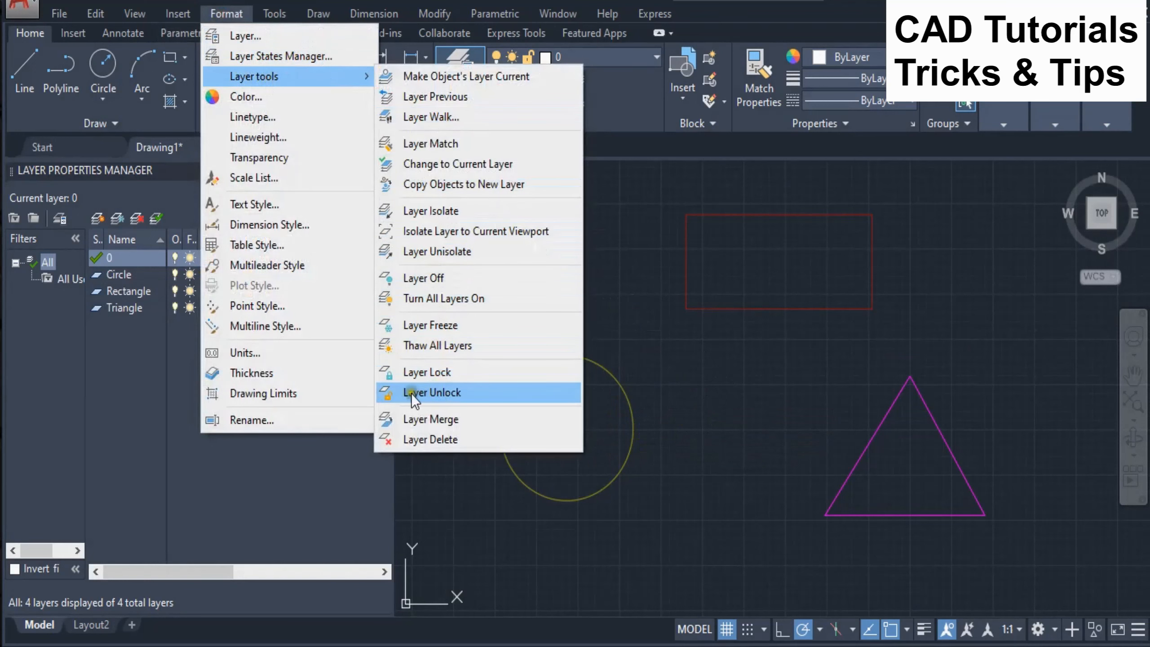
left_click(431, 391)
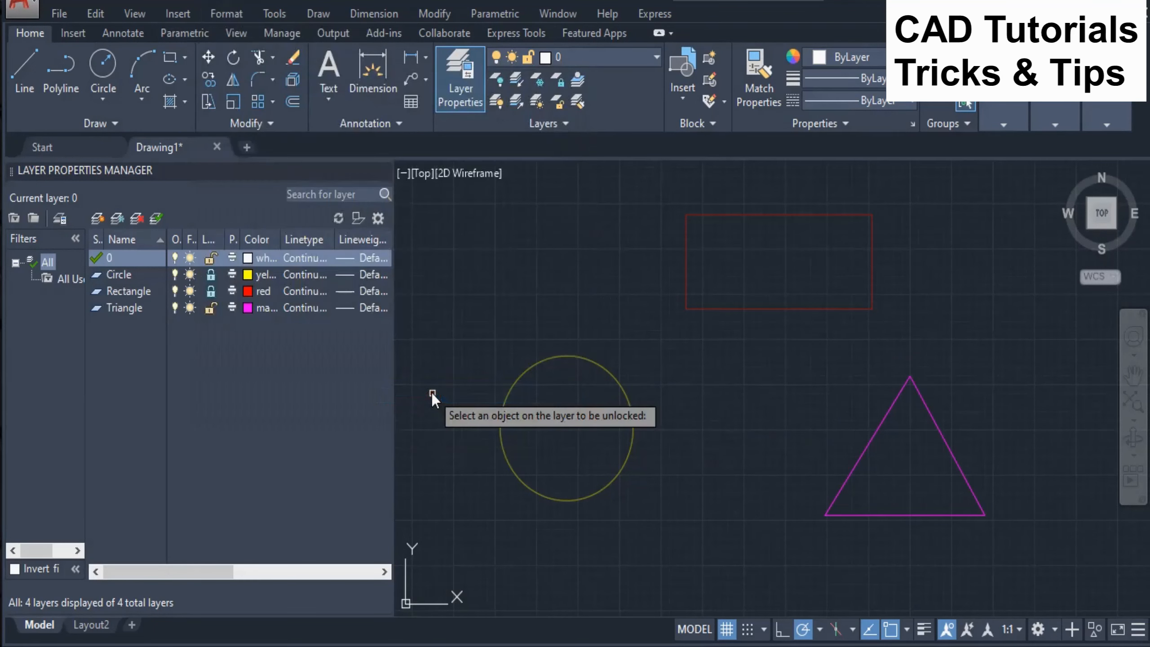
left_click(714, 310)
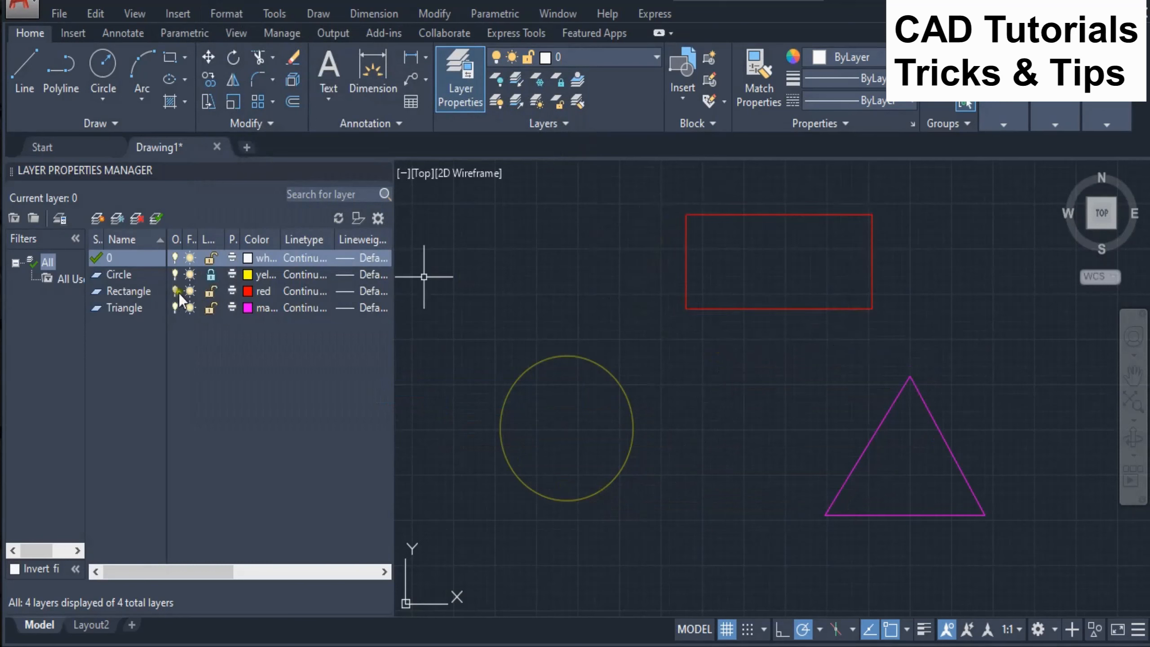
- Unlock the circle's layer with Layer Unlock
left_click(223, 13)
mouse_move(274, 77)
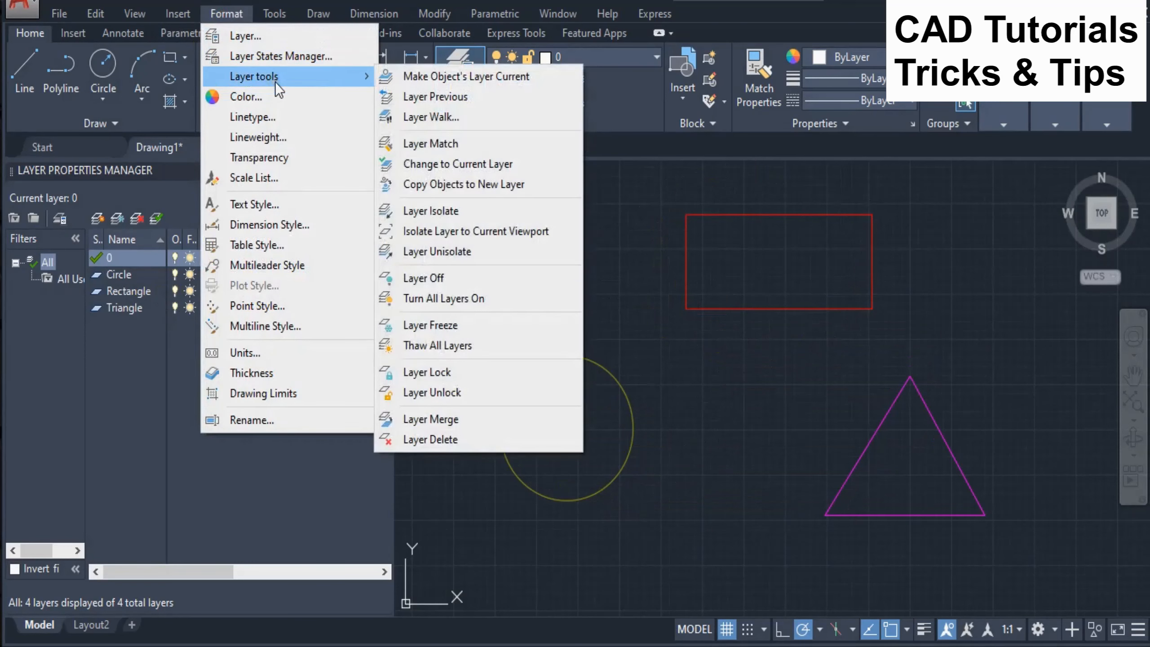
left_click(438, 392)
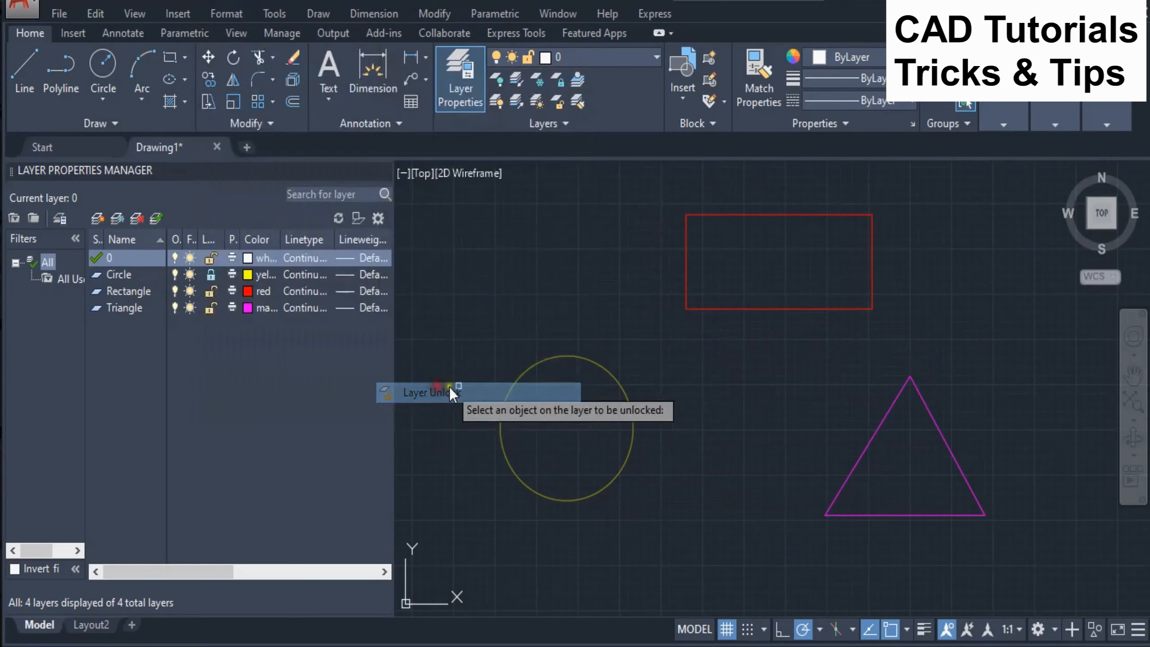
left_click(576, 357)
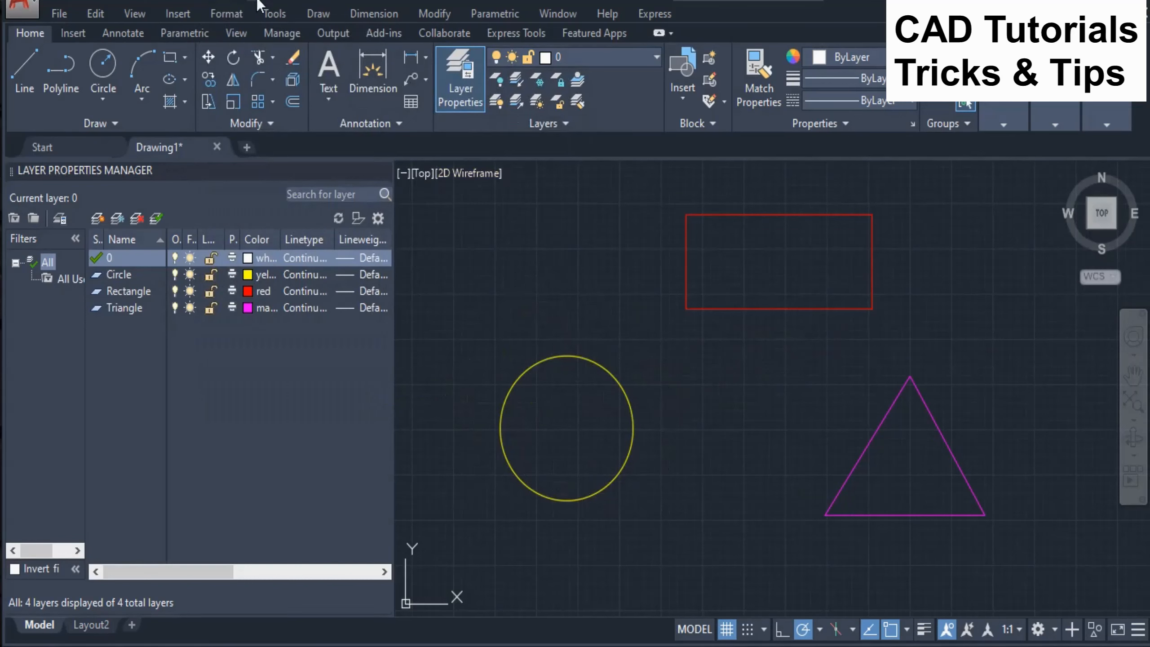
- Merge the circle's layer into the rectangle's layer with Layer Merge, accepting the continuation, and undo the merge
left_click(216, 14)
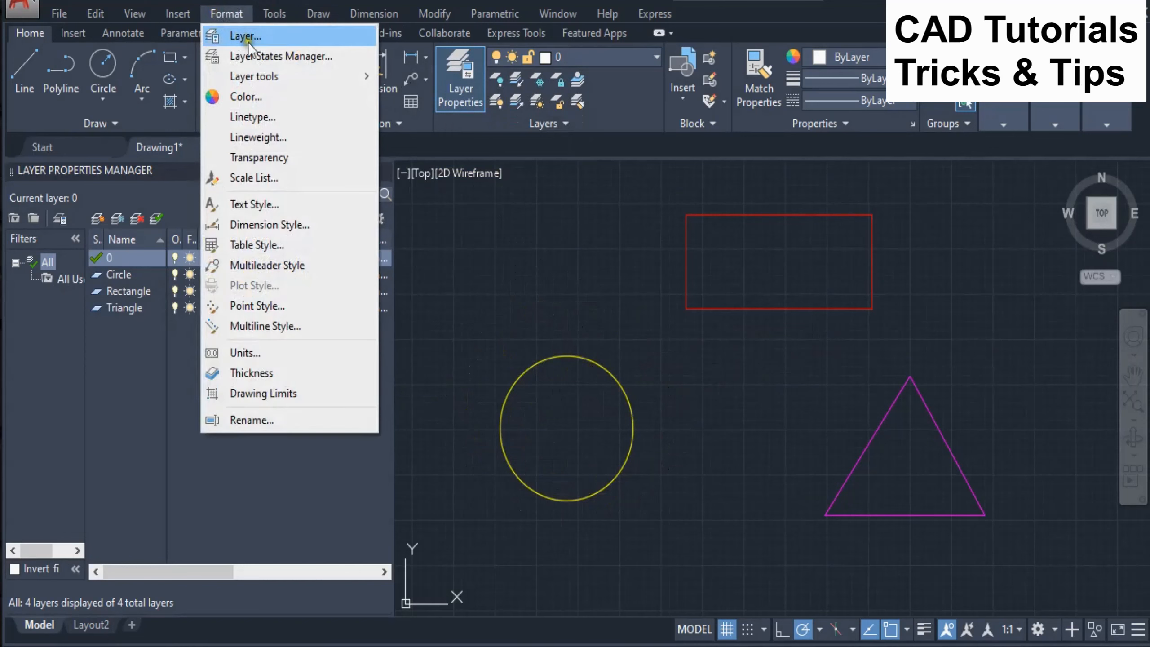
mouse_move(268, 75)
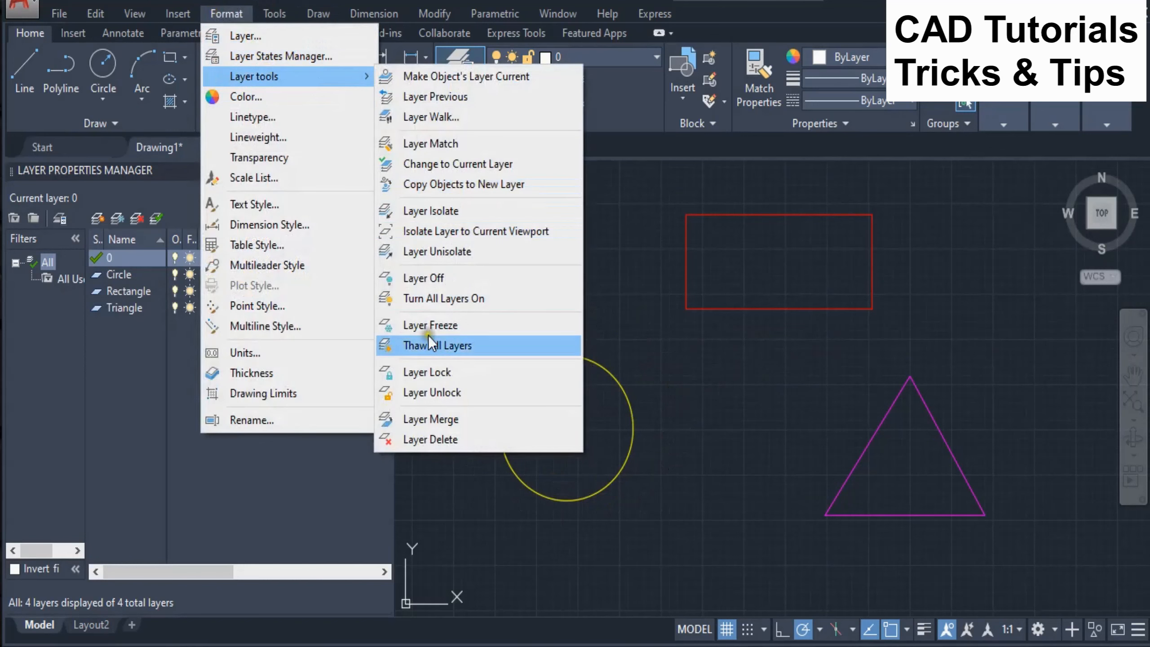
left_click(421, 419)
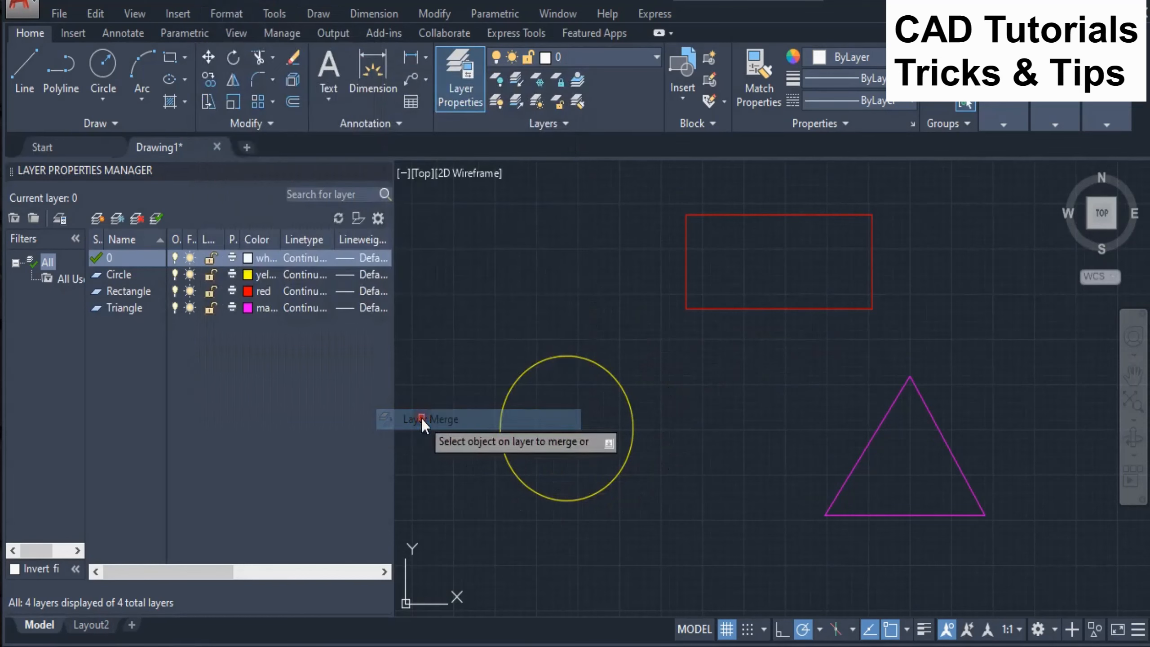
left_click(574, 356)
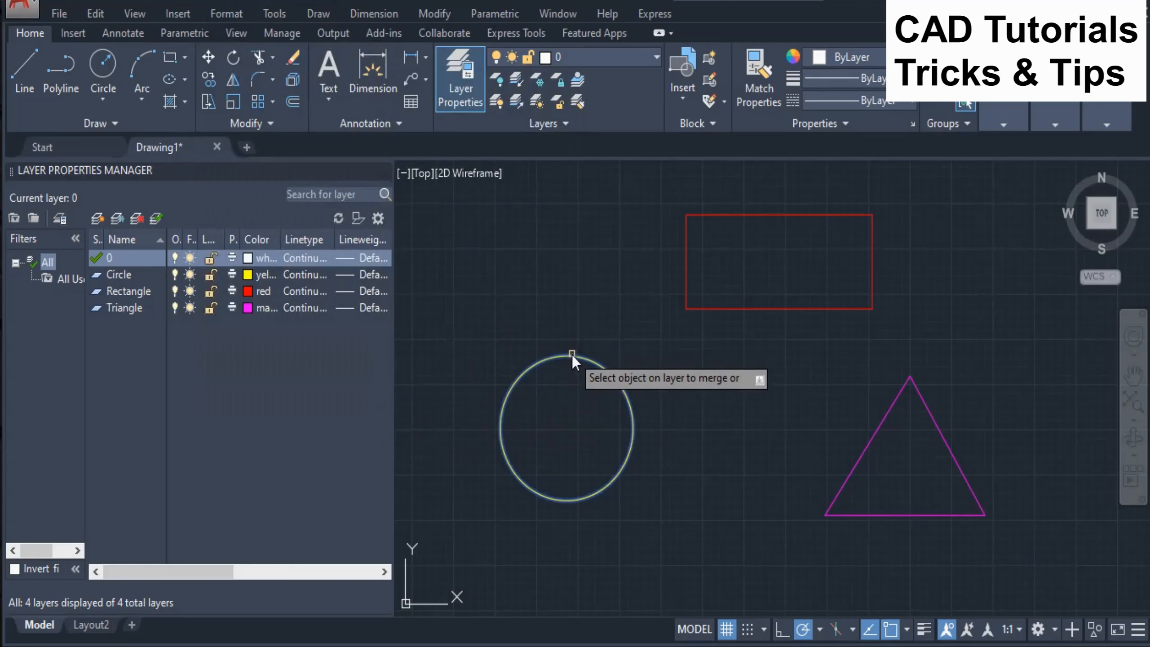
key("Return")
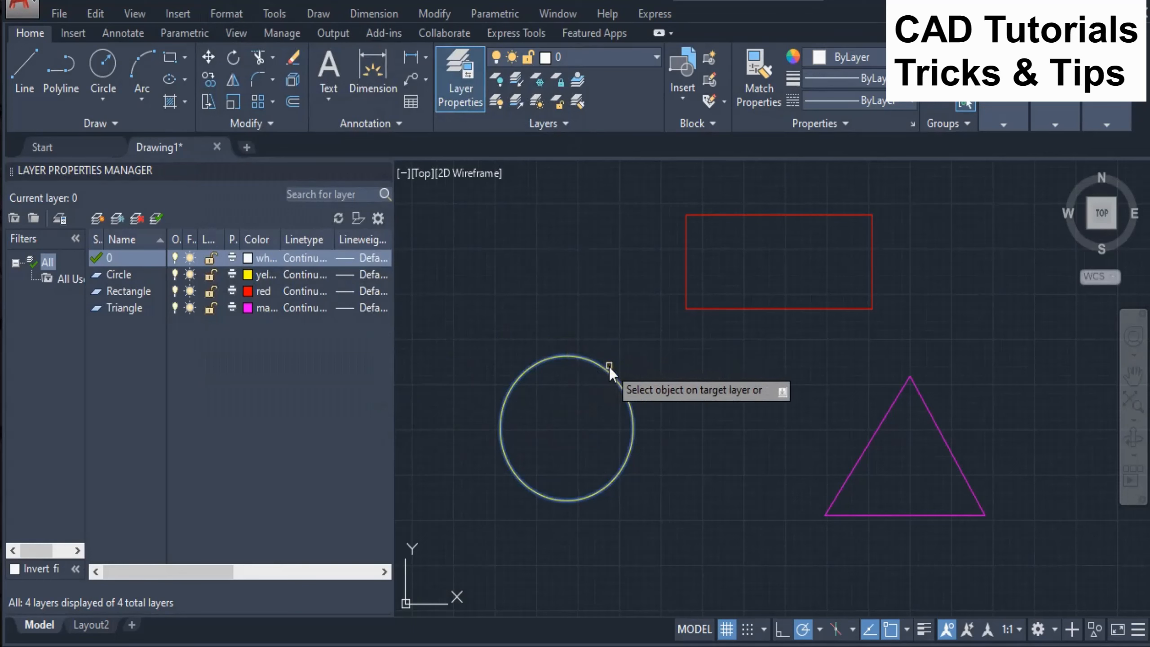
left_click(716, 311)
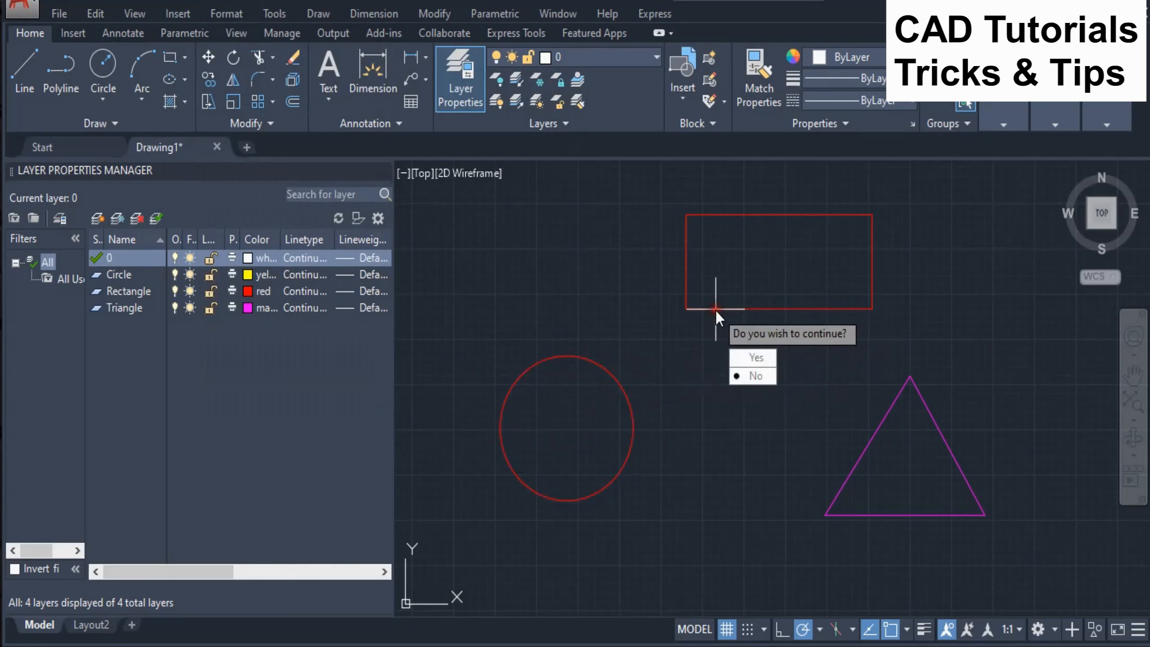
left_click(755, 356)
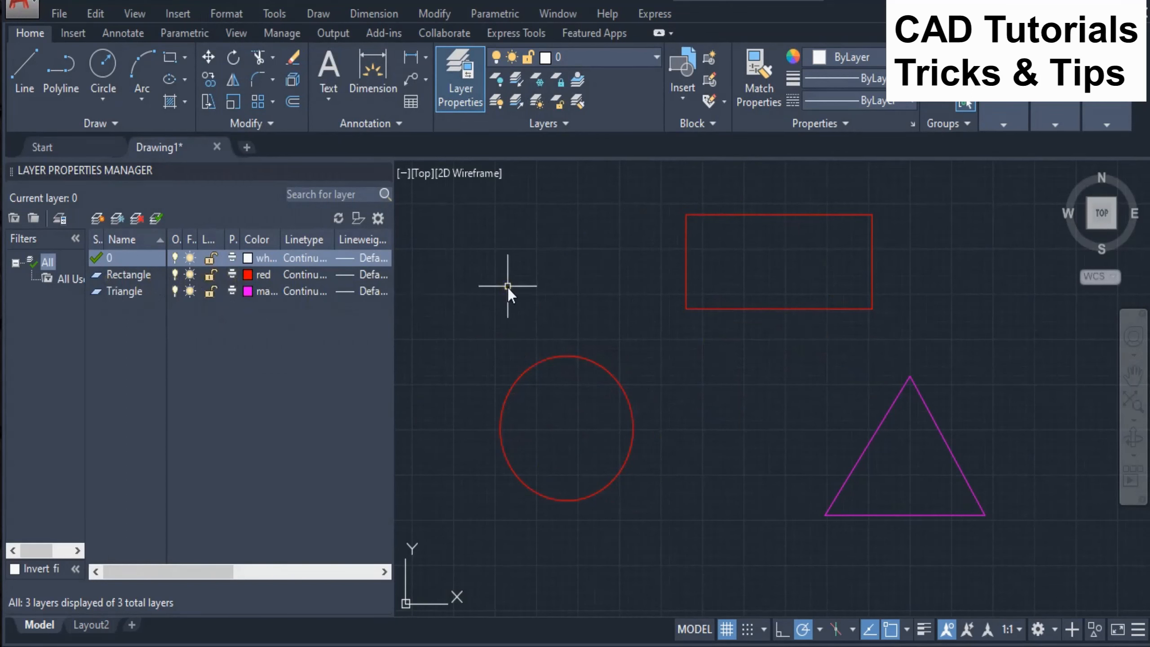
key("ctrl+z")
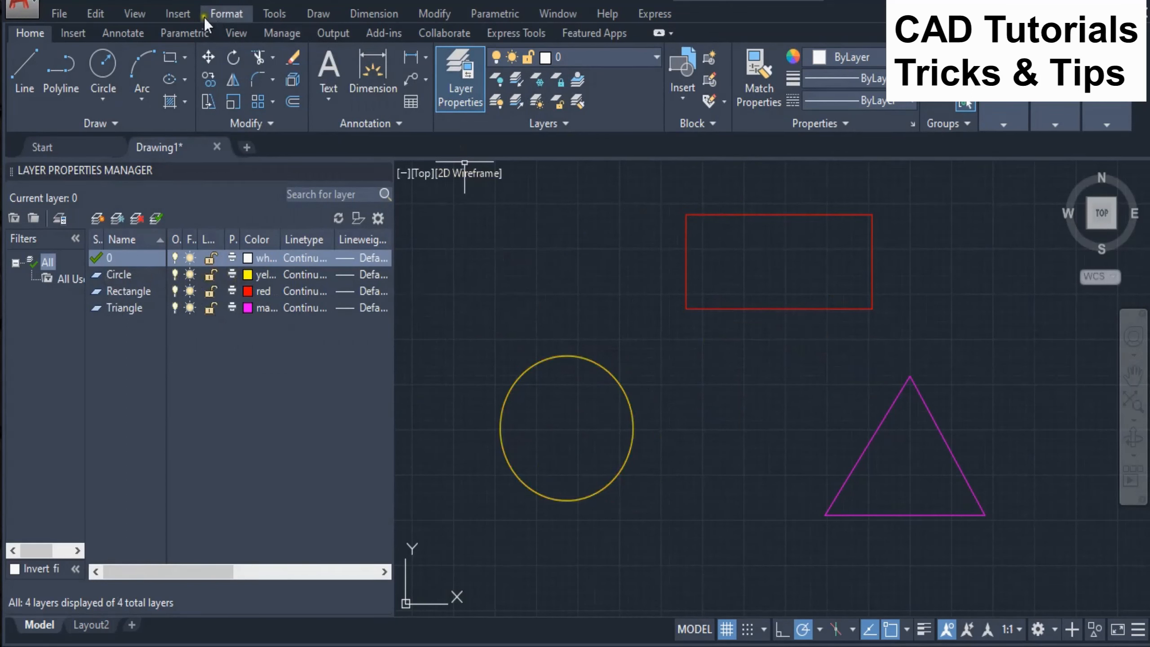
- Merge the rectangle's and circle's layers into the triangle's layer with Layer Merge, and undo the merge
left_click(228, 14)
mouse_move(284, 78)
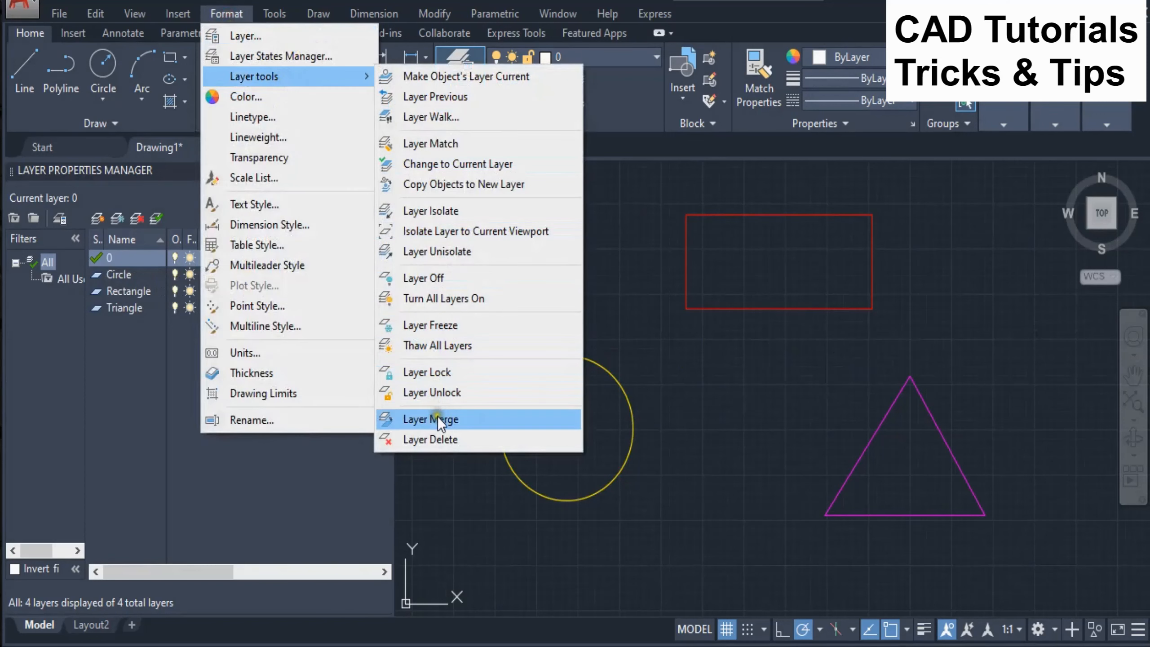
left_click(438, 419)
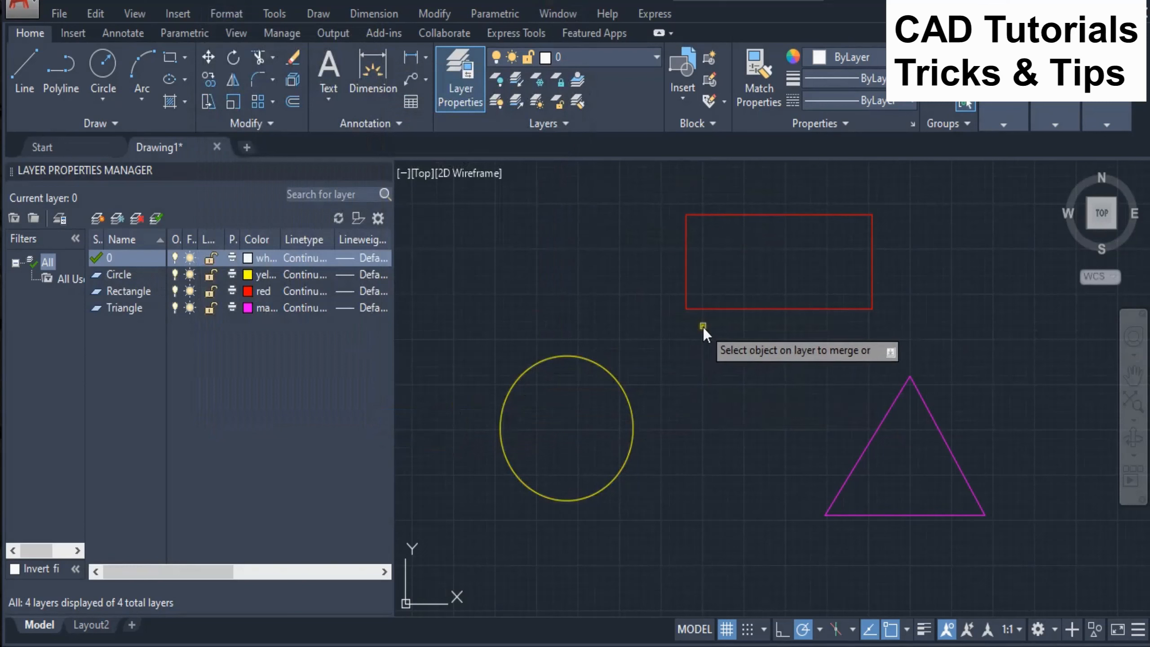
left_click(704, 310)
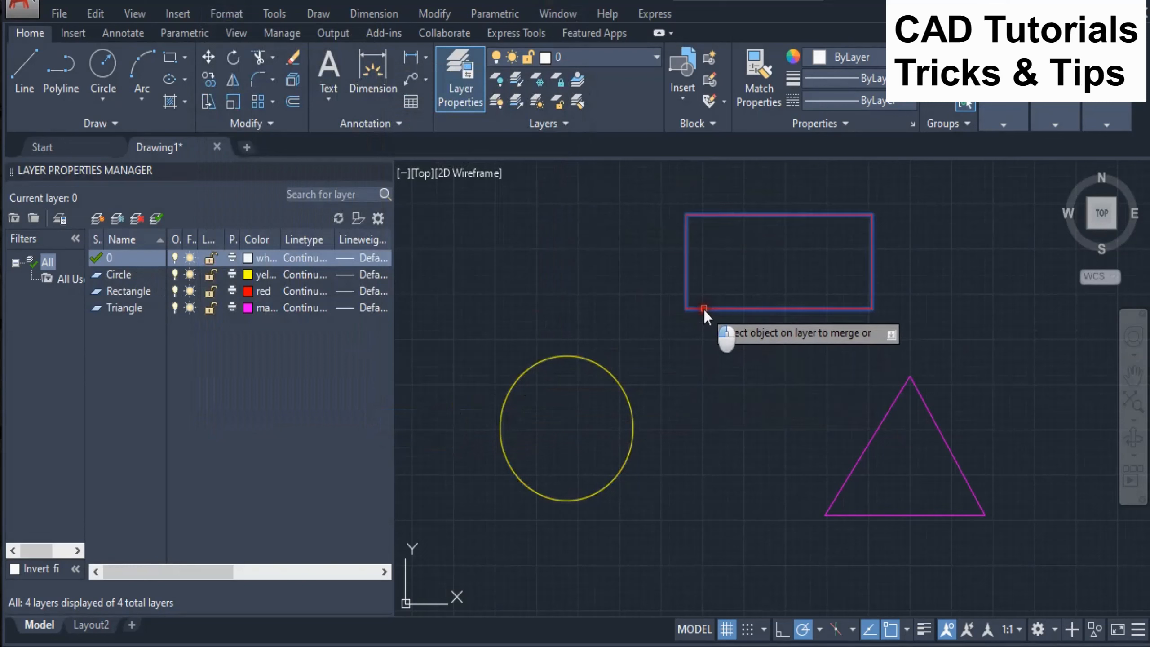
left_click(609, 375)
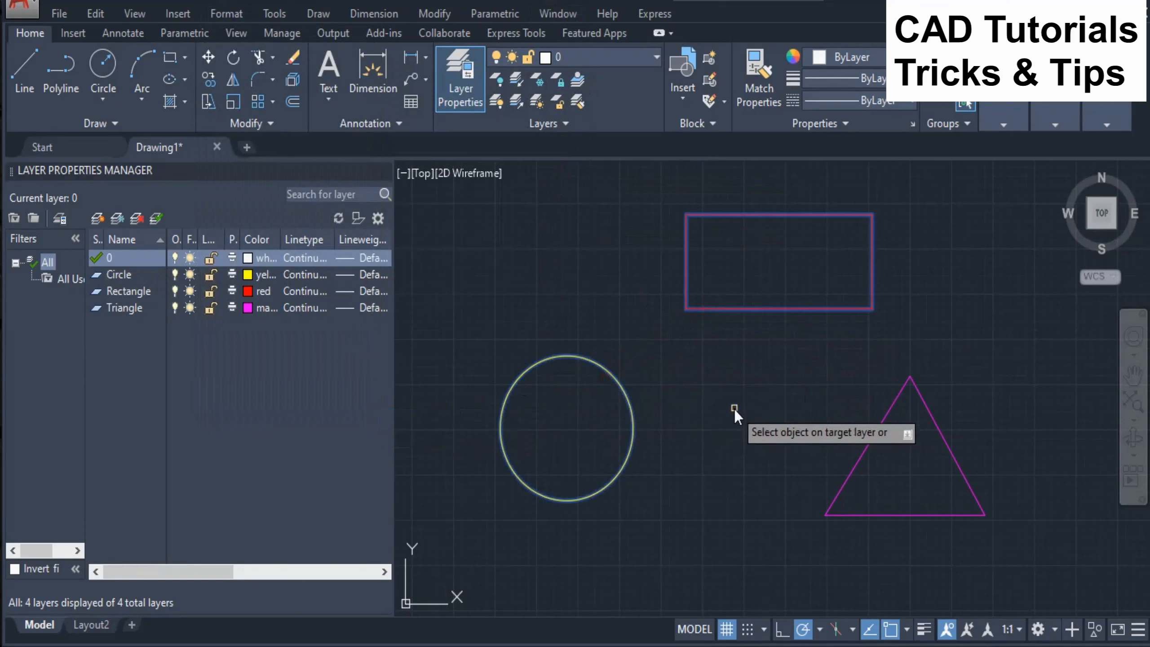
left_click(864, 453)
key("Down")
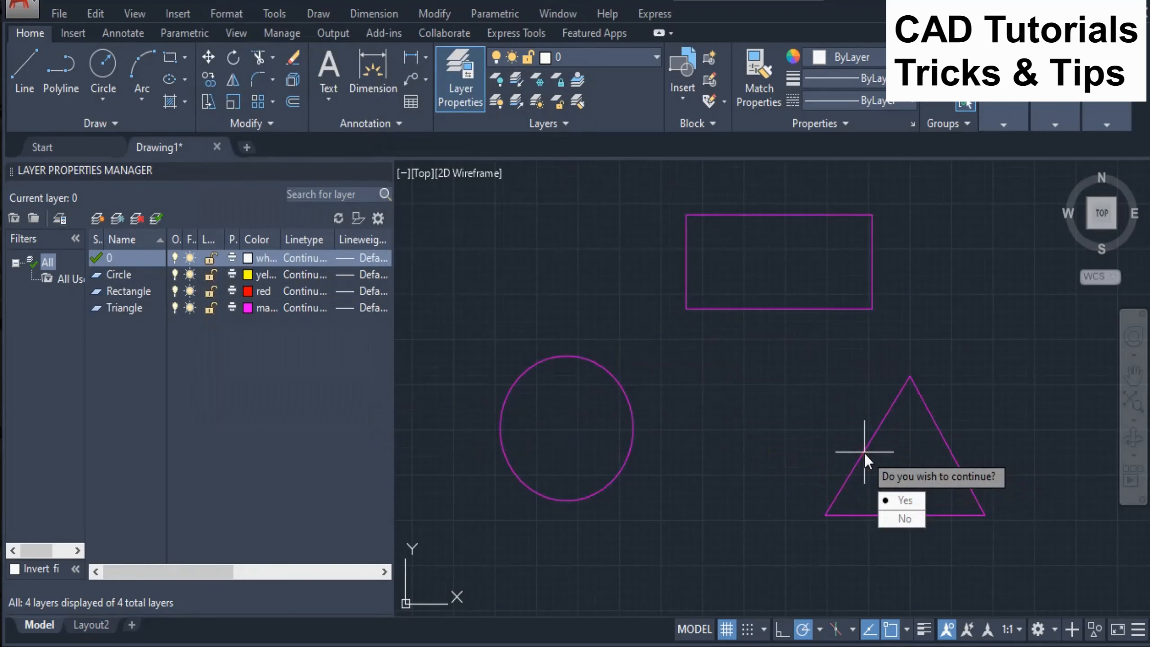
key("Return")
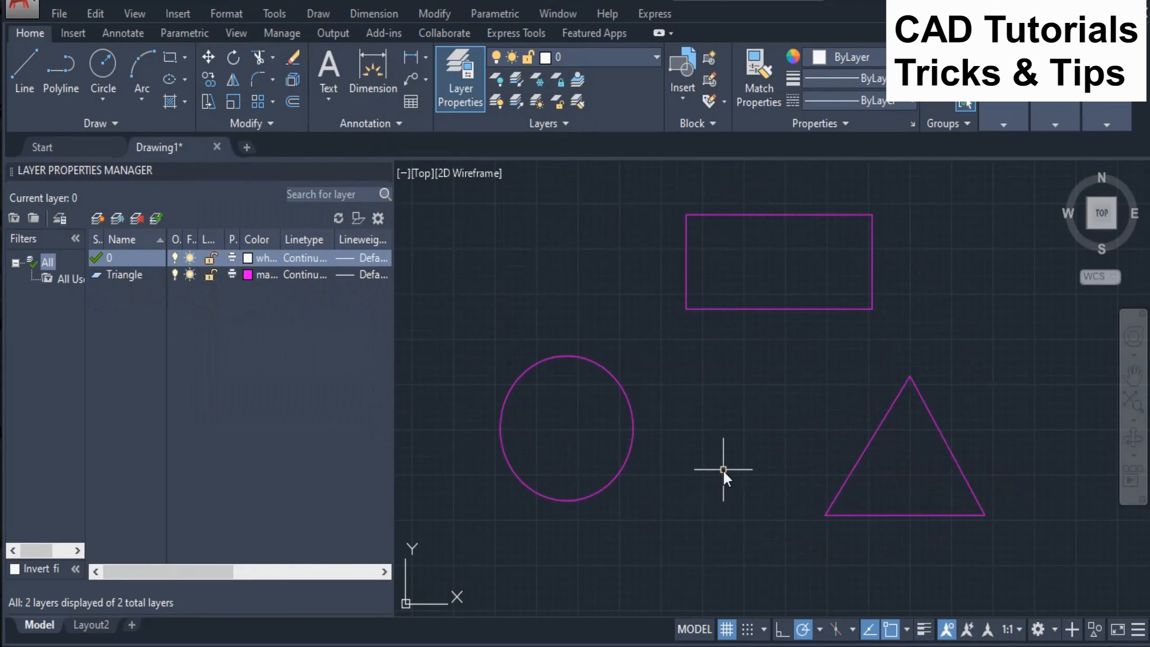
key("ctrl+z")
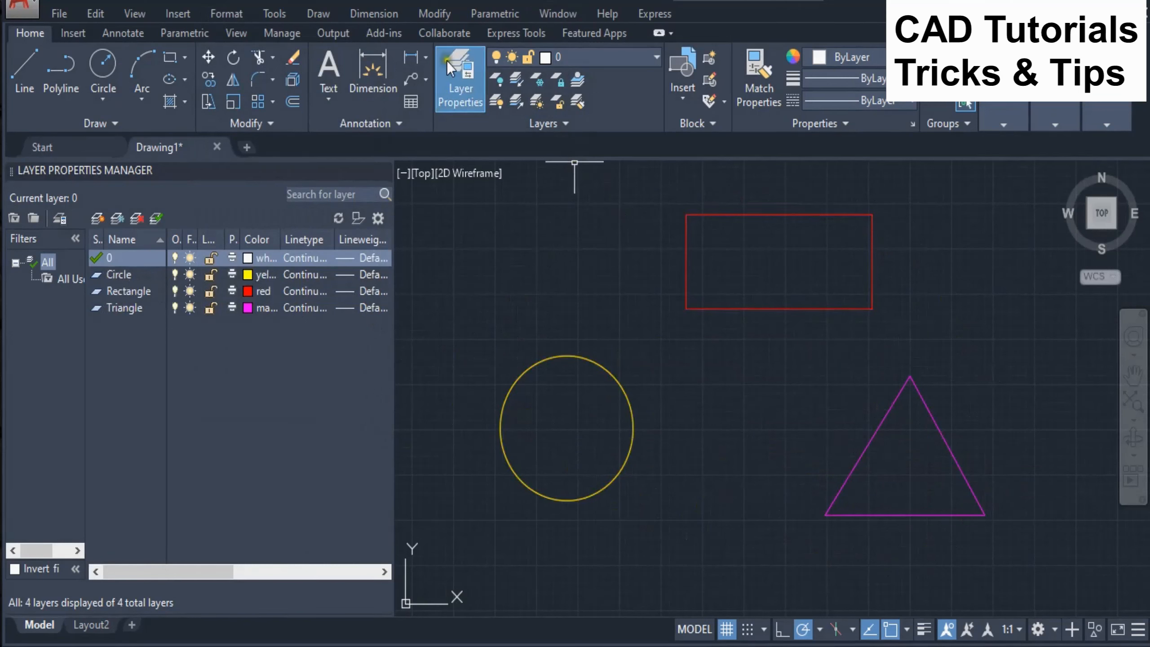
- Delete the circle's layer together with the circle using Layer Delete, answering Yes to continue
left_click(225, 15)
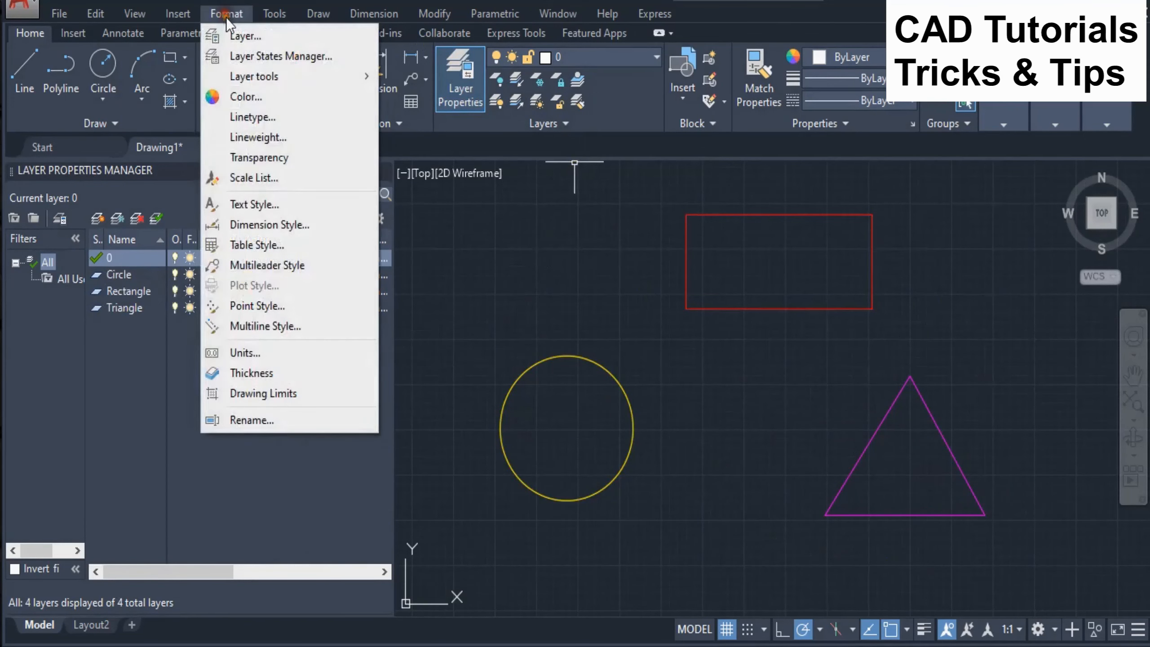
mouse_move(255, 75)
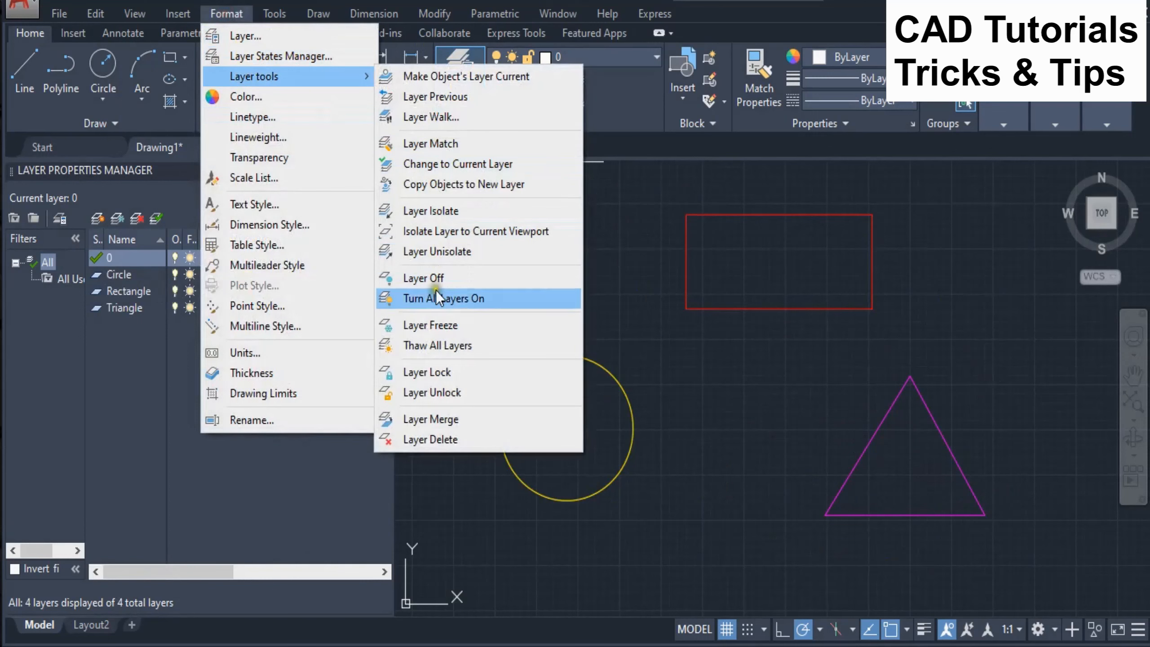
left_click(440, 442)
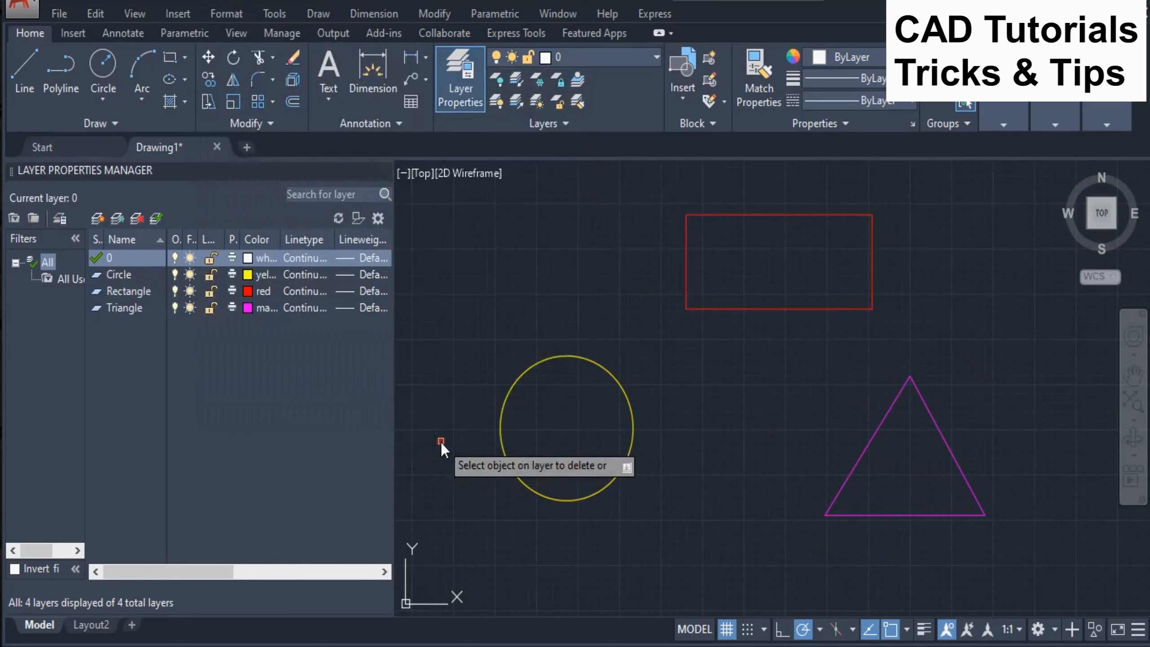
left_click(576, 358)
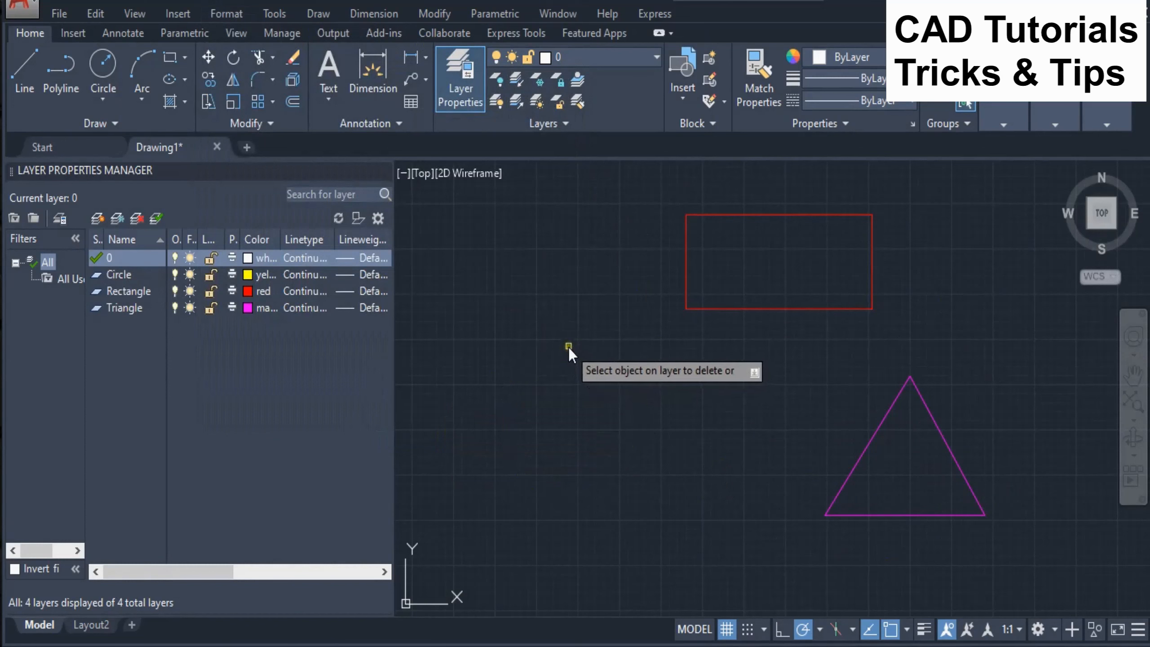
key("Return")
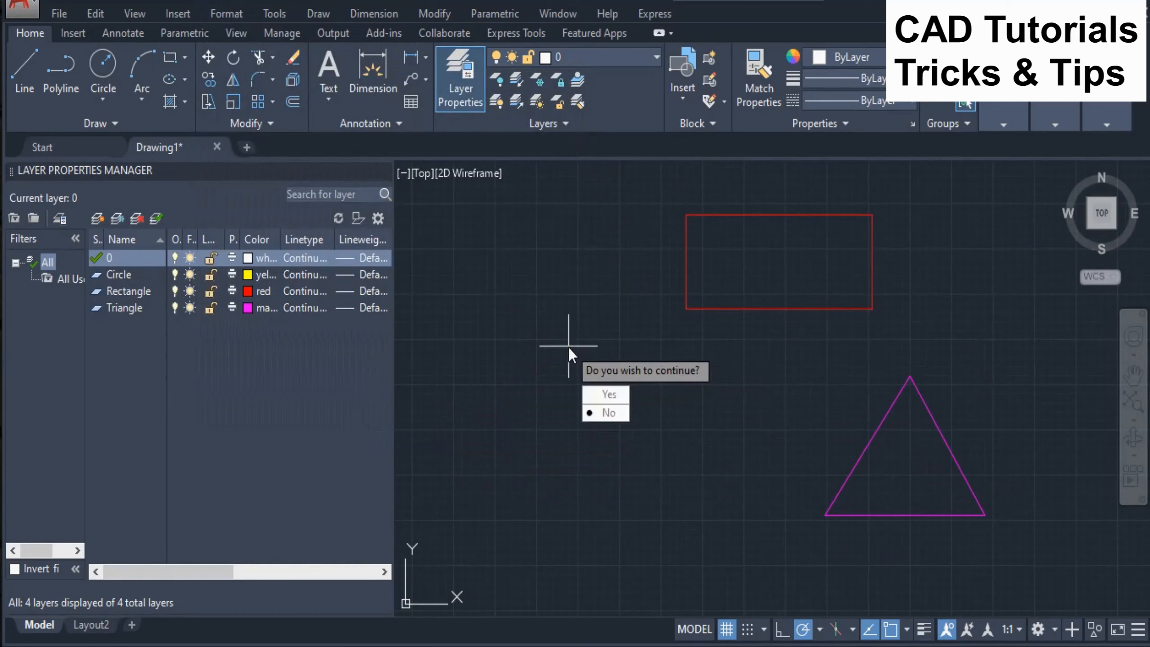
key("Down")
key("Return")
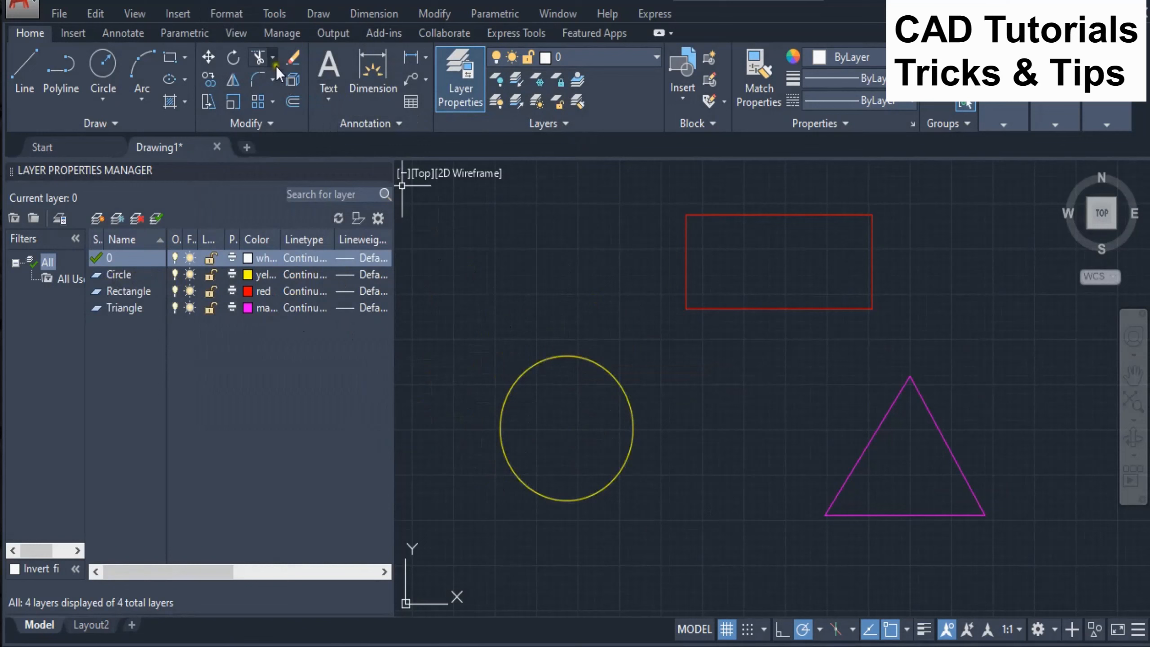
- Delete the rectangle's and circle's layers in one Layer Delete operation, answering Yes to continue, and undo the deletion
left_click(232, 15)
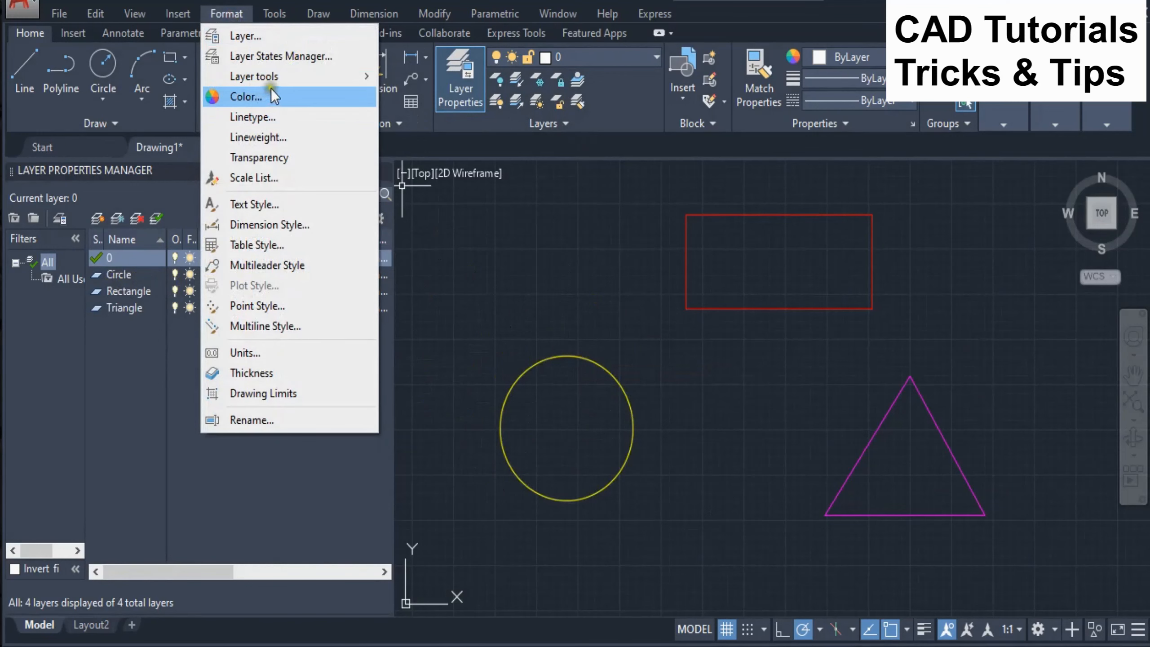
mouse_move(281, 77)
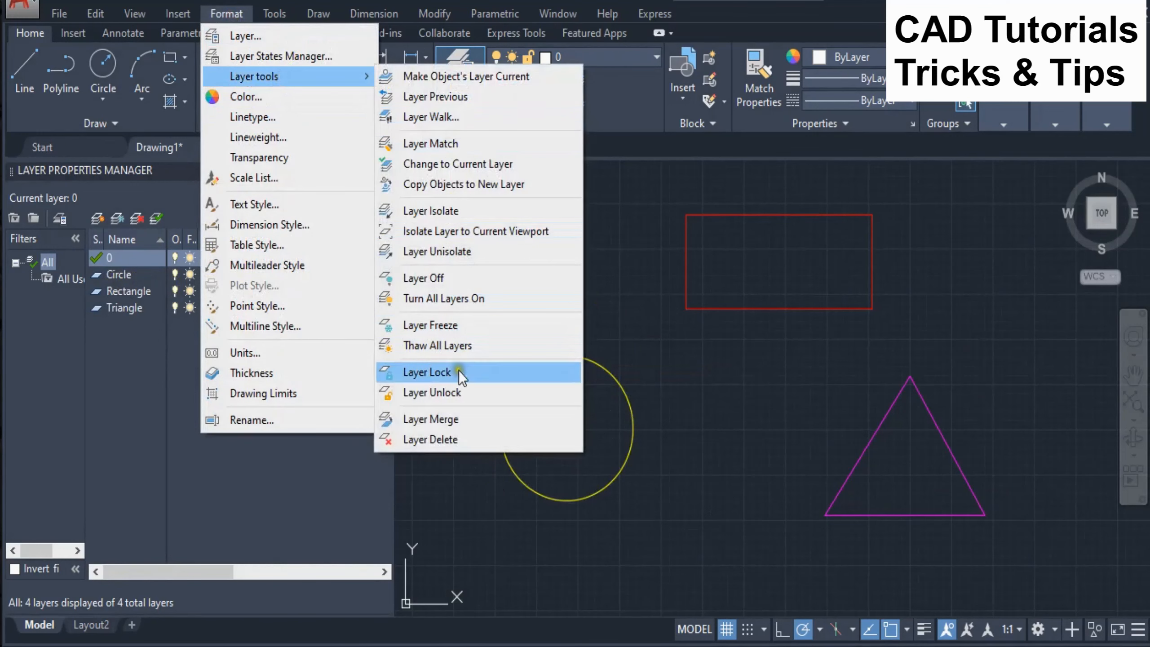
left_click(436, 437)
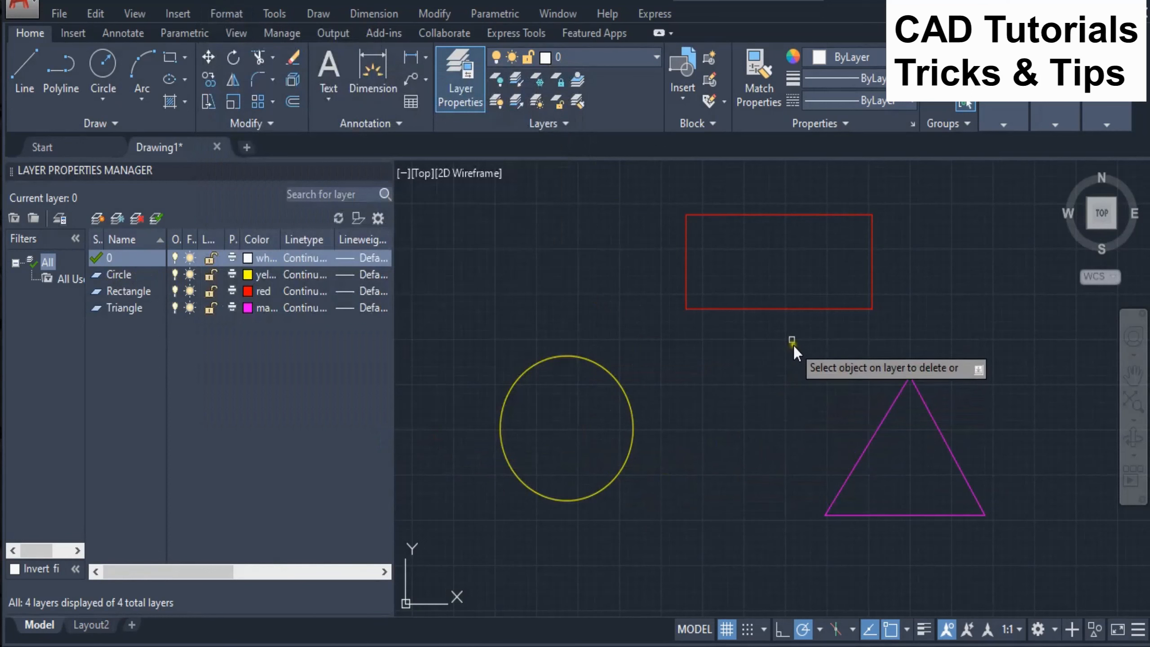
left_click(780, 311)
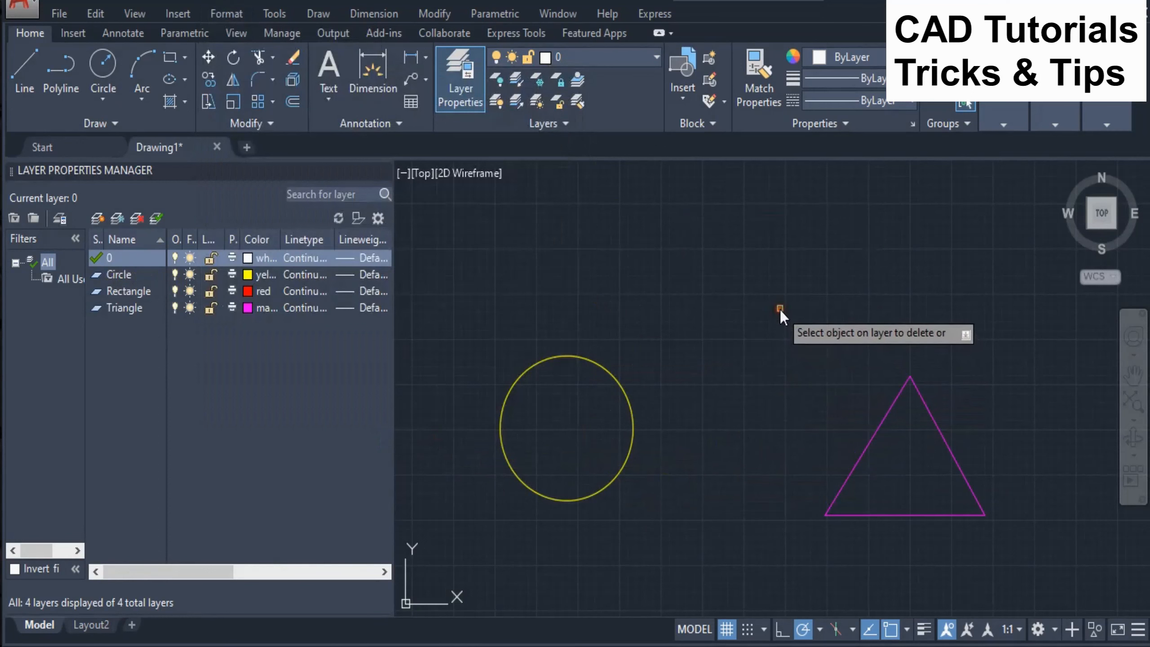
left_click(624, 393)
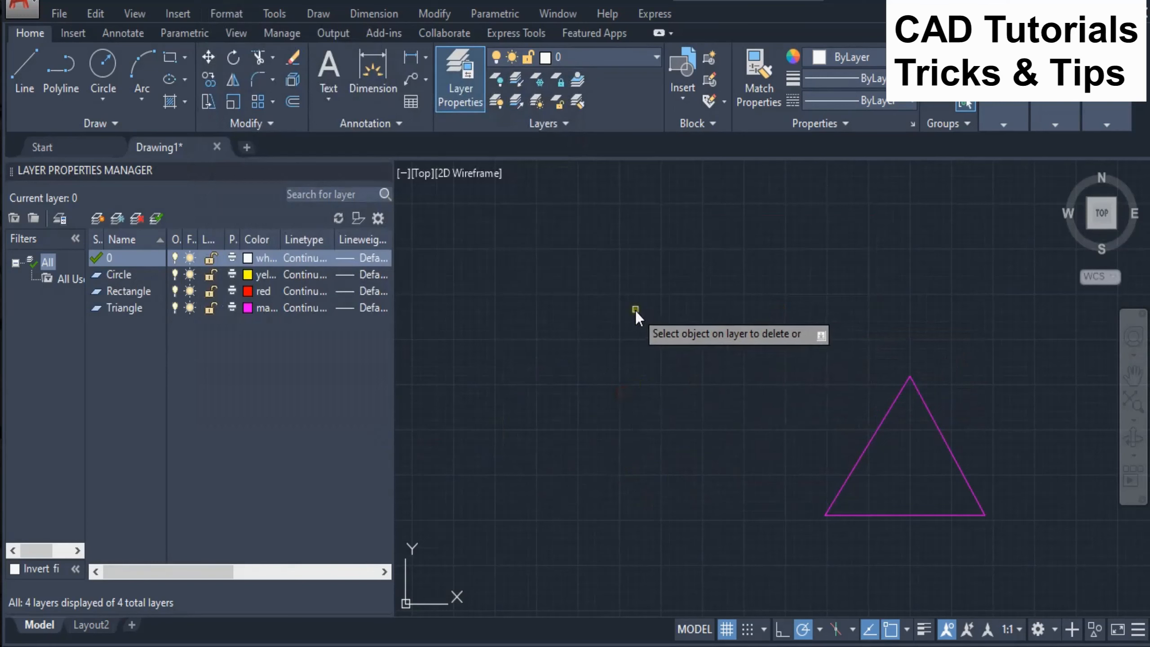
key("Return")
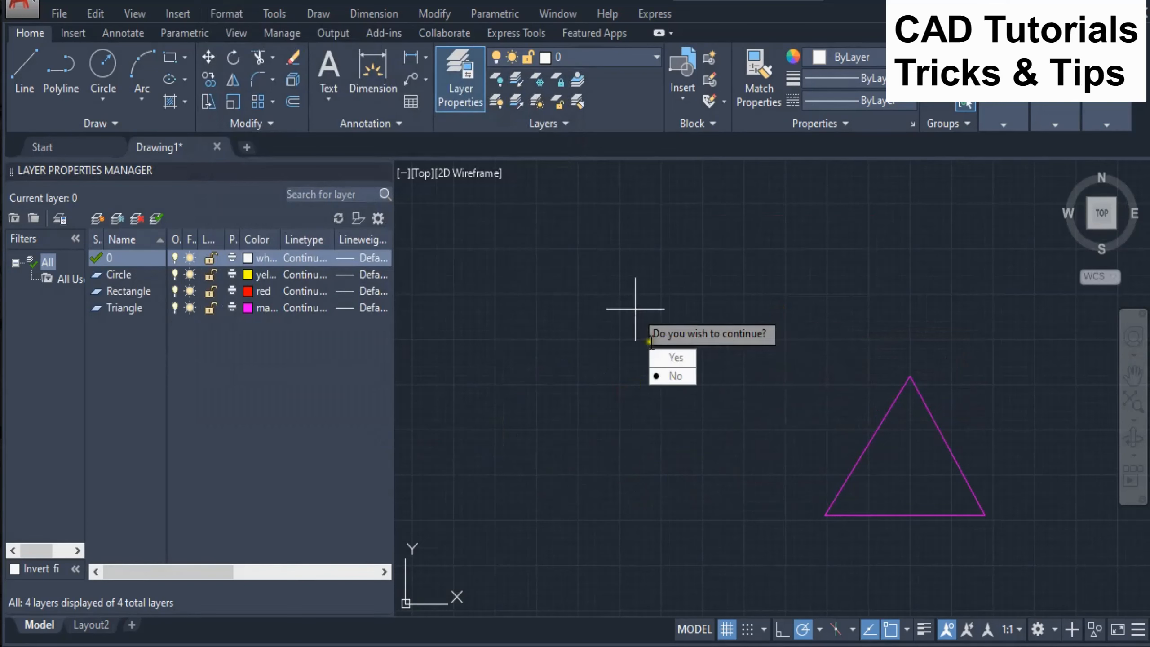
key("Down")
left_click(680, 360)
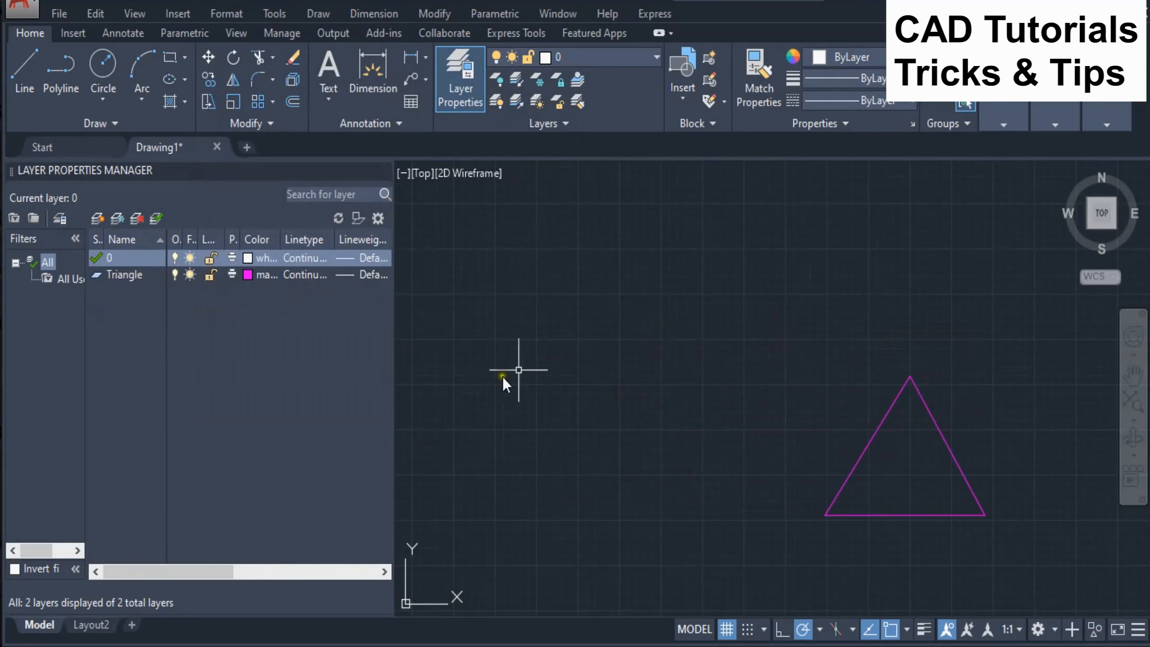
key("ctrl+z")
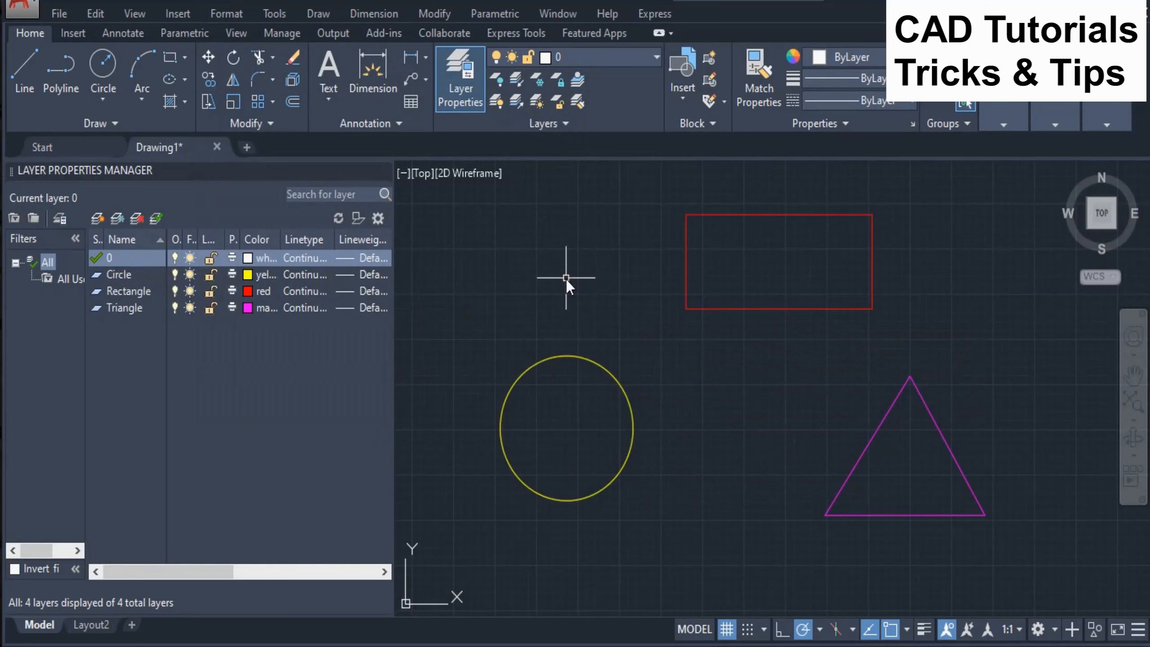